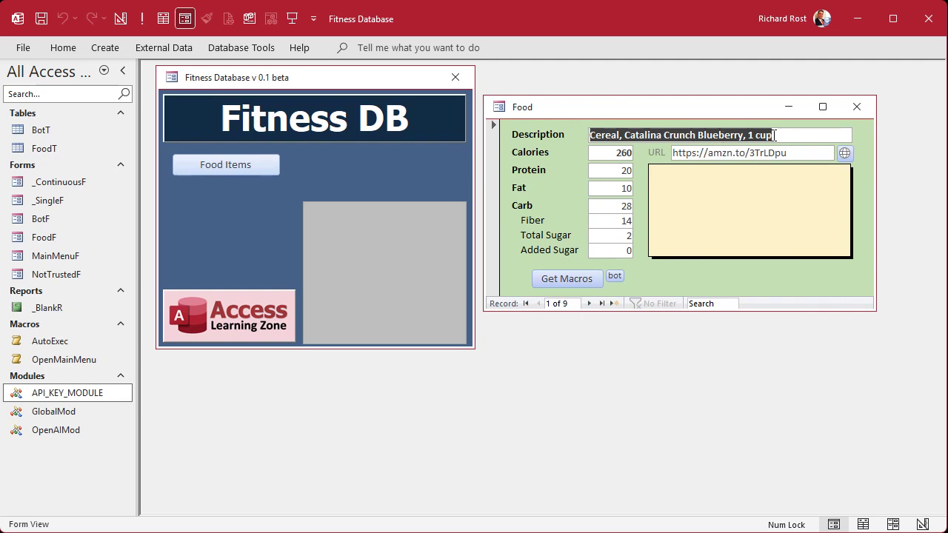
Step: Page through the existing food item records in the Food form and return to the first record
{"action": "left_click", "coordinate": [784, 136]}
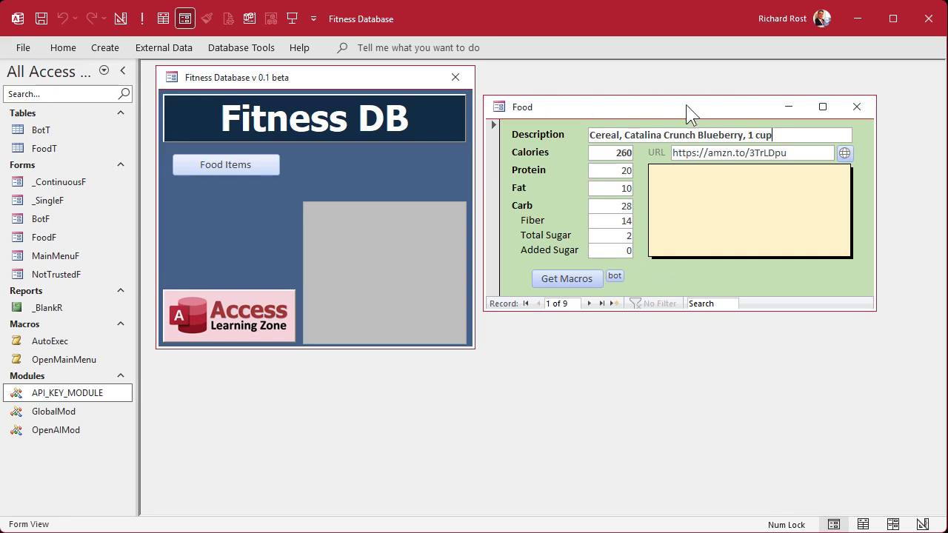
{"action": "left_click", "coordinate": [589, 303]}
{"action": "left_click", "coordinate": [590, 303]}
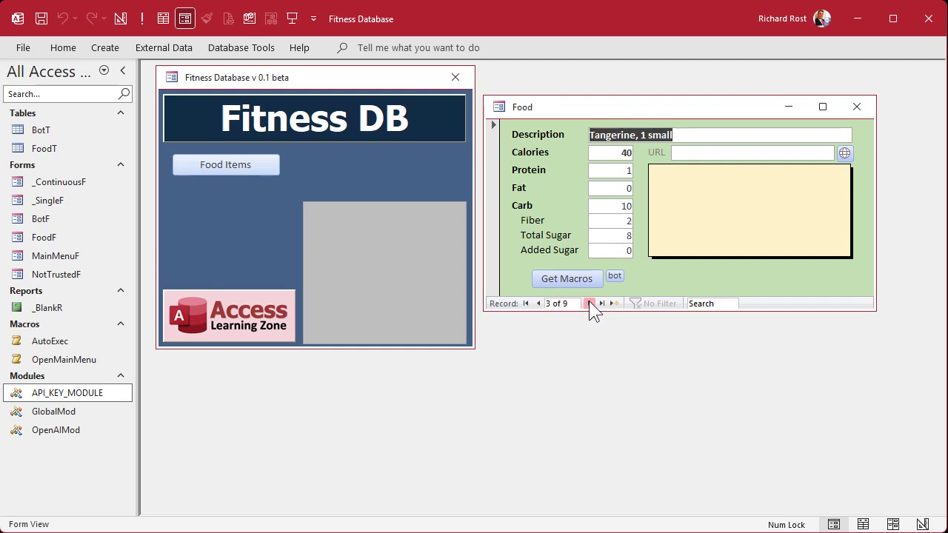
{"action": "left_click", "coordinate": [589, 303]}
{"action": "left_click", "coordinate": [590, 303]}
{"action": "left_click", "coordinate": [589, 303]}
{"action": "left_click", "coordinate": [589, 302]}
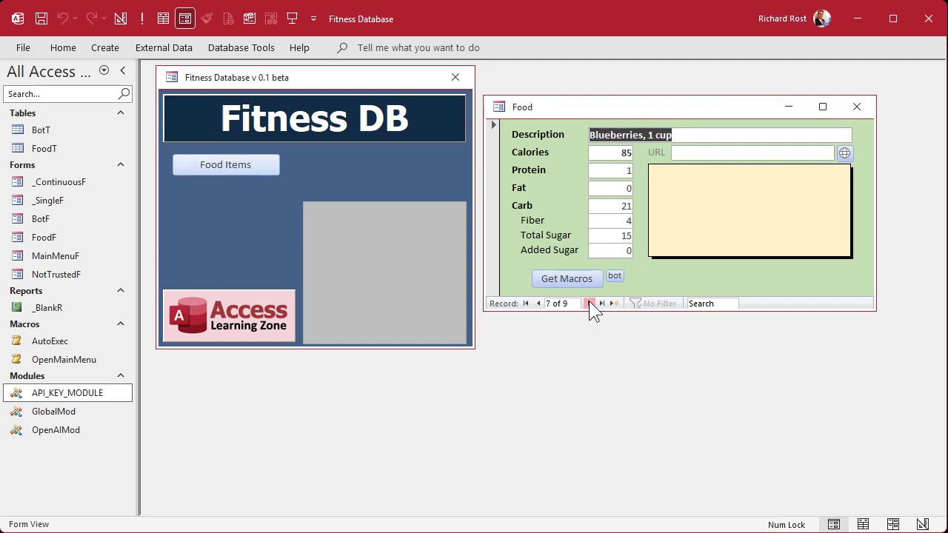
{"action": "left_click", "coordinate": [589, 303]}
{"action": "left_click", "coordinate": [525, 304]}
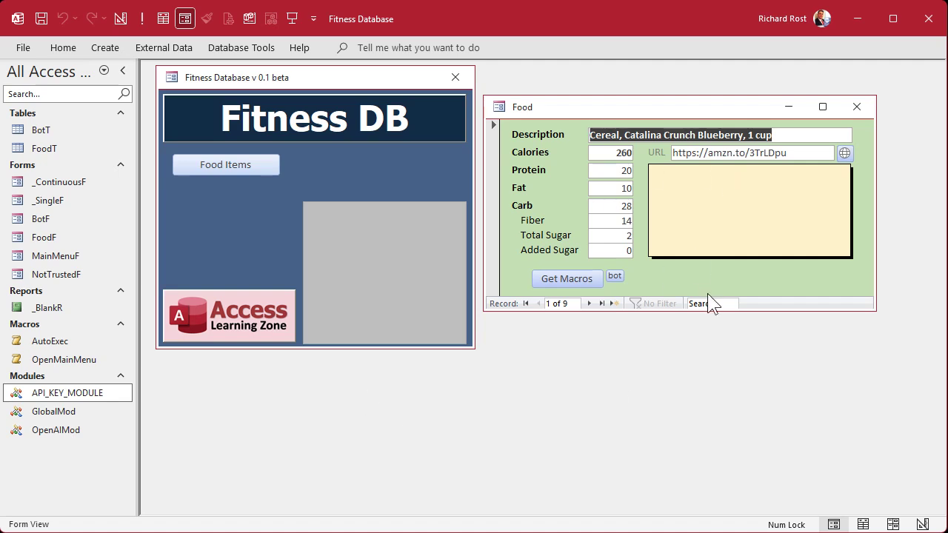
Step: Step through the food records up to the last one, Chicken Breast, and close the Food form
{"action": "left_click", "coordinate": [588, 303]}
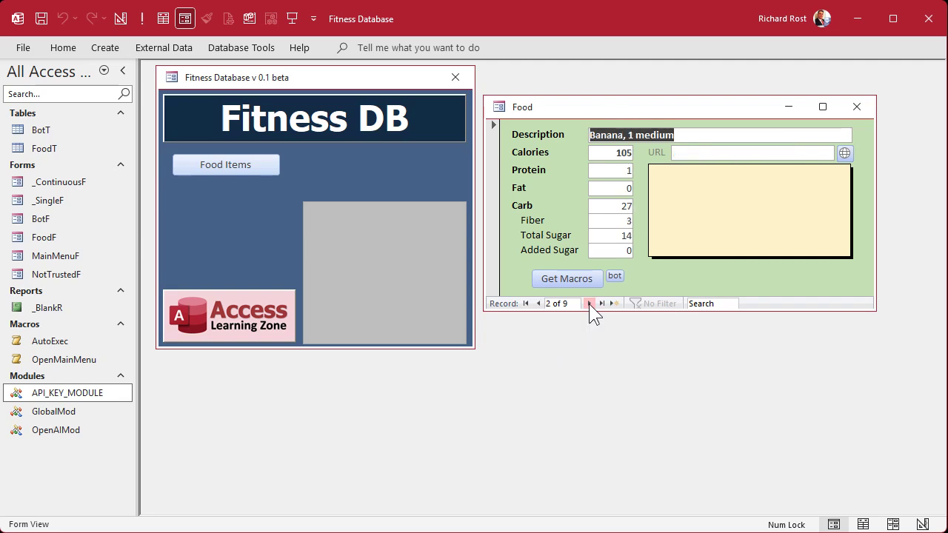
{"action": "left_click", "coordinate": [589, 303]}
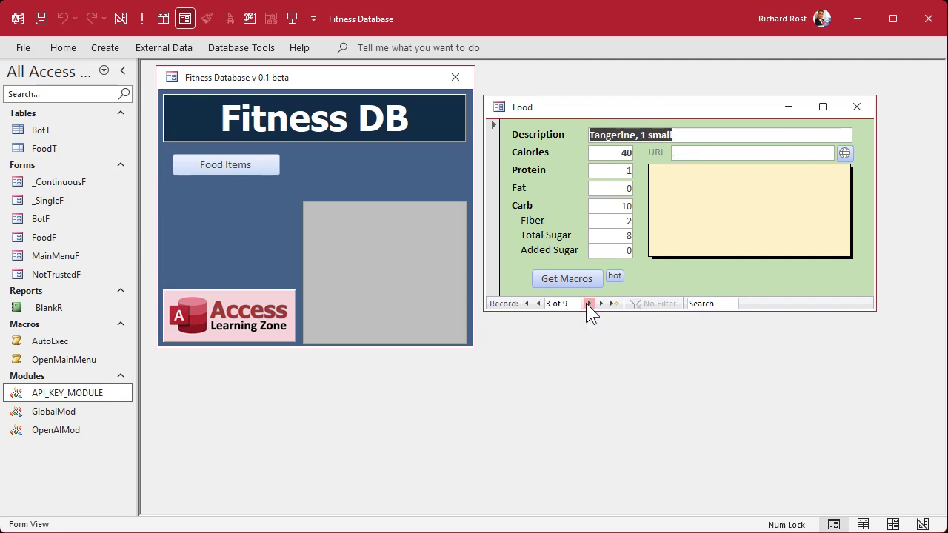
{"action": "left_click", "coordinate": [587, 303]}
{"action": "left_click", "coordinate": [586, 304]}
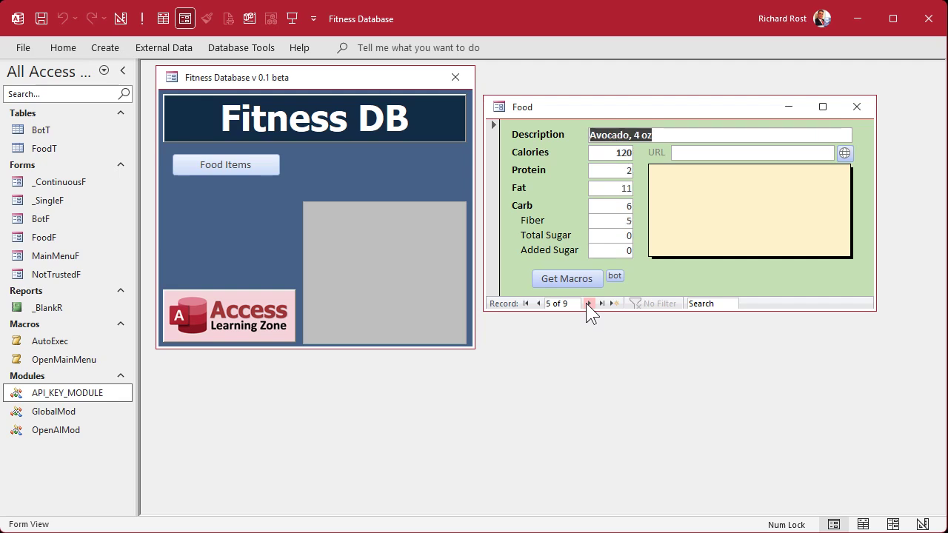
{"action": "left_click", "coordinate": [587, 304]}
{"action": "left_click", "coordinate": [586, 303]}
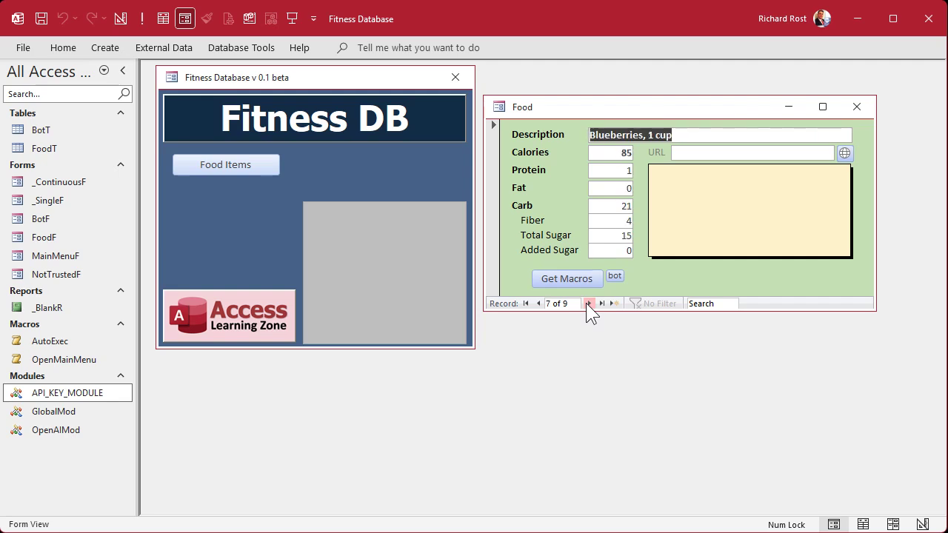
{"action": "left_click", "coordinate": [586, 303]}
{"action": "left_click", "coordinate": [586, 303]}
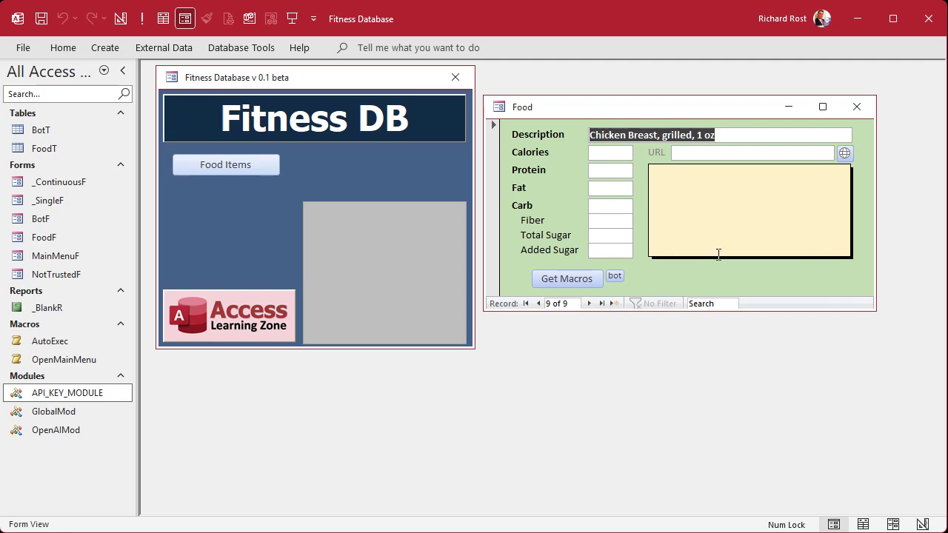
{"action": "left_click", "coordinate": [856, 108]}
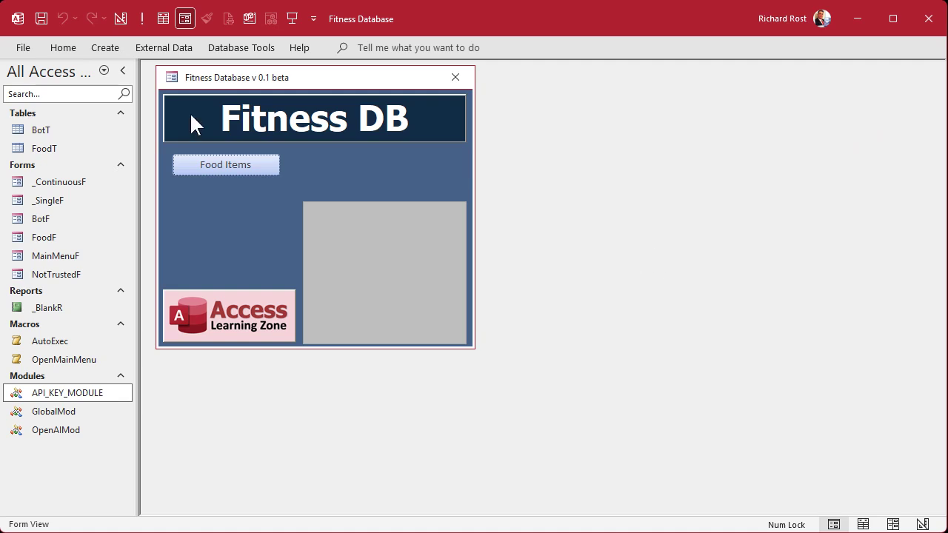
Step: Create a new table in design view with an AutoNumber field named FoodGroupID
{"action": "left_click", "coordinate": [105, 48]}
{"action": "left_click", "coordinate": [124, 86]}
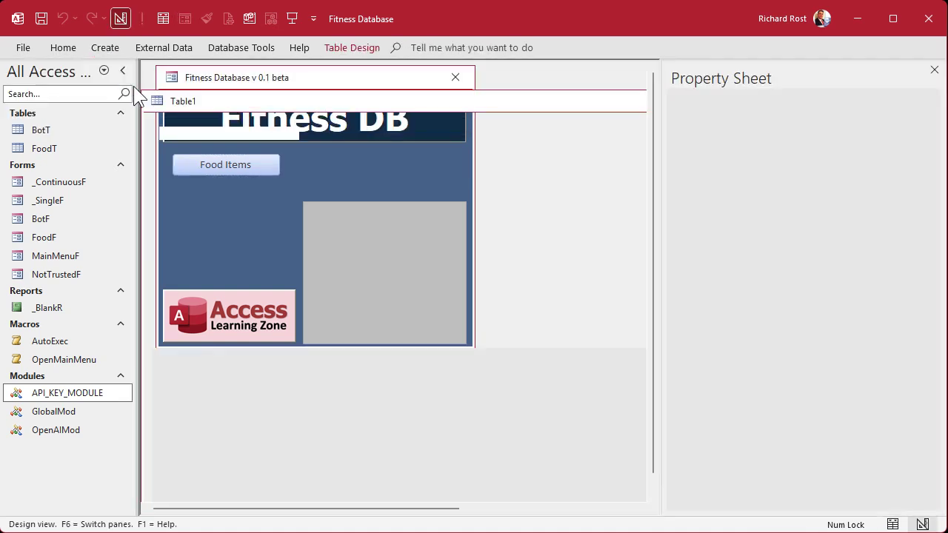
{"action": "left_click_drag", "start_coordinate": [216, 97], "coordinate": [226, 77]}
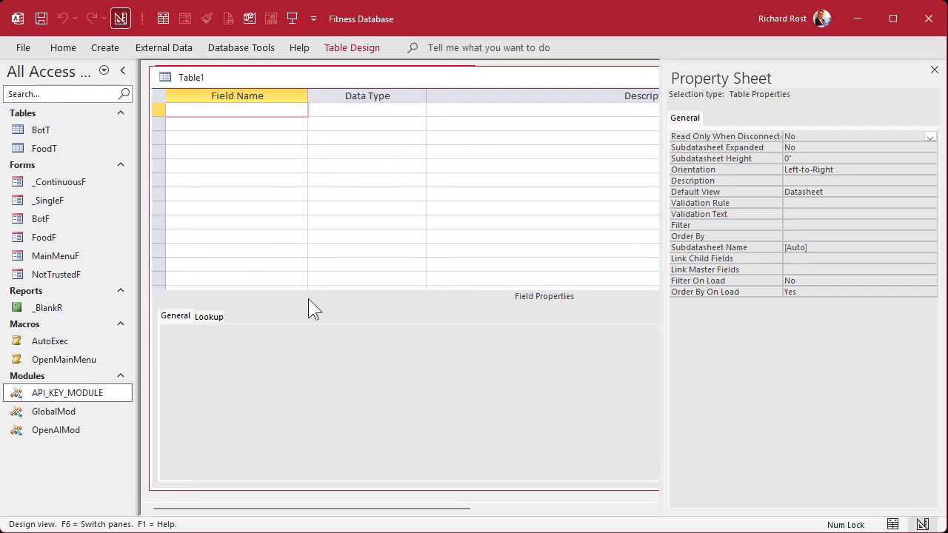
{"action": "type", "text": "FoodGroupID"}
{"action": "key", "text": "Tab"}
{"action": "type", "text": "a"}
{"action": "key", "text": "Tab"}
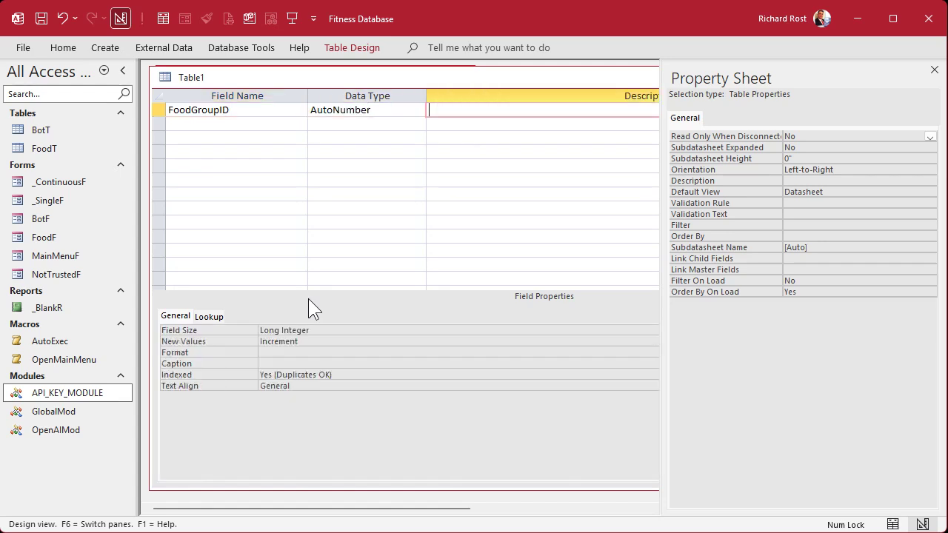
{"action": "key", "text": "Tab"}
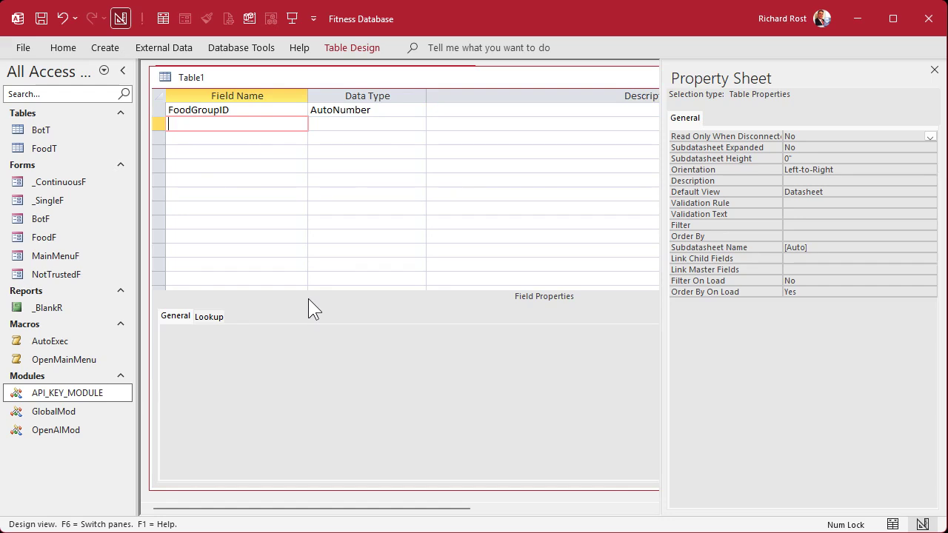
Step: Add a Short Text field named Description below FoodGroupID in the new table
{"action": "type", "text": "Description"}
{"action": "key", "text": "Tab"}
{"action": "key", "text": "Tab"}
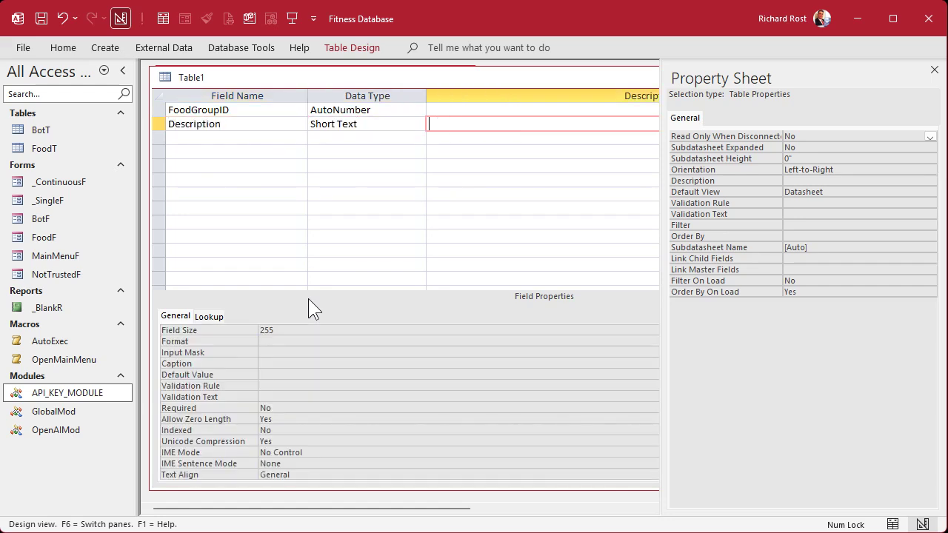
{"action": "key", "text": "Tab"}
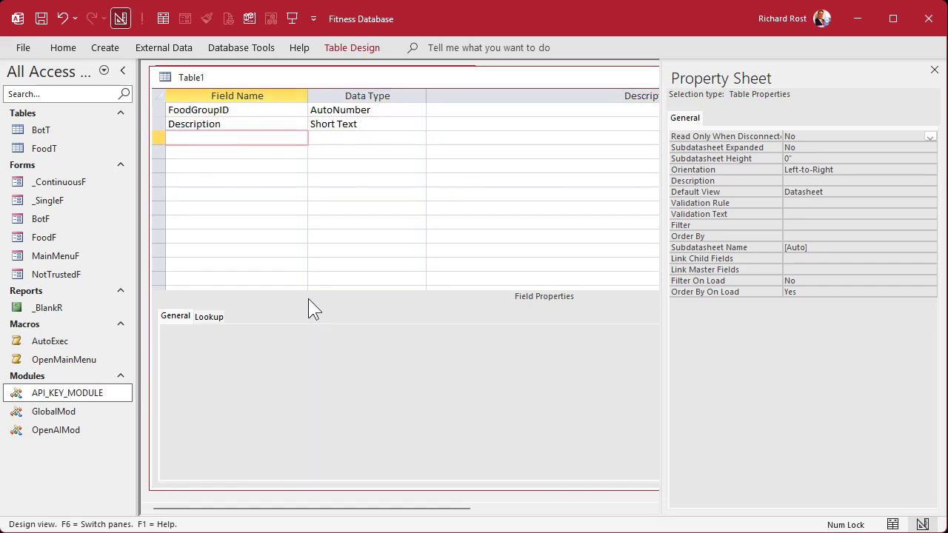
Step: Save the table as FoodGroupT and accept creating a primary key for it
{"action": "key", "text": "ctrl+s"}
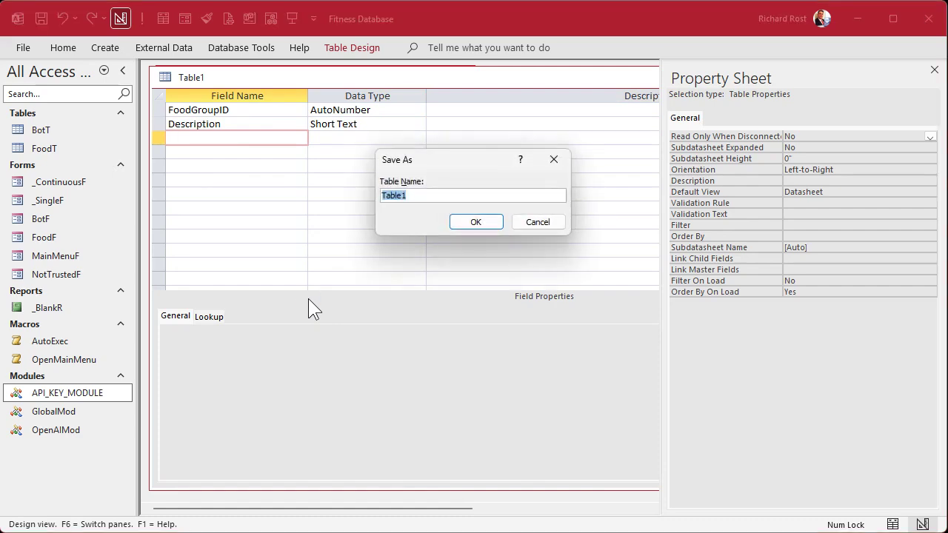
{"action": "type", "text": "FoodGroupT"}
{"action": "key", "text": "Return"}
{"action": "key", "text": "Return"}
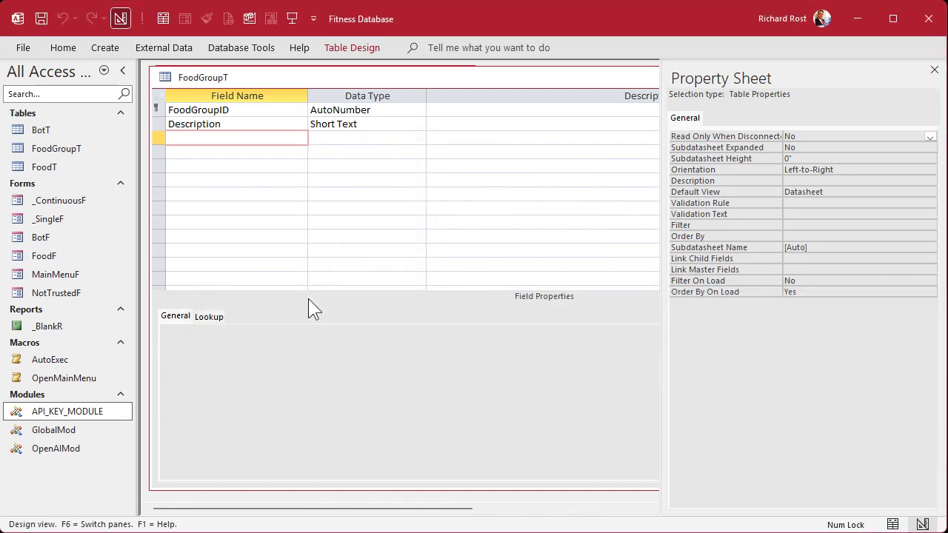
Step: Show FoodGroupT as a datasheet and widen its FoodGroupID and Description columns
{"action": "left_click", "coordinate": [161, 19]}
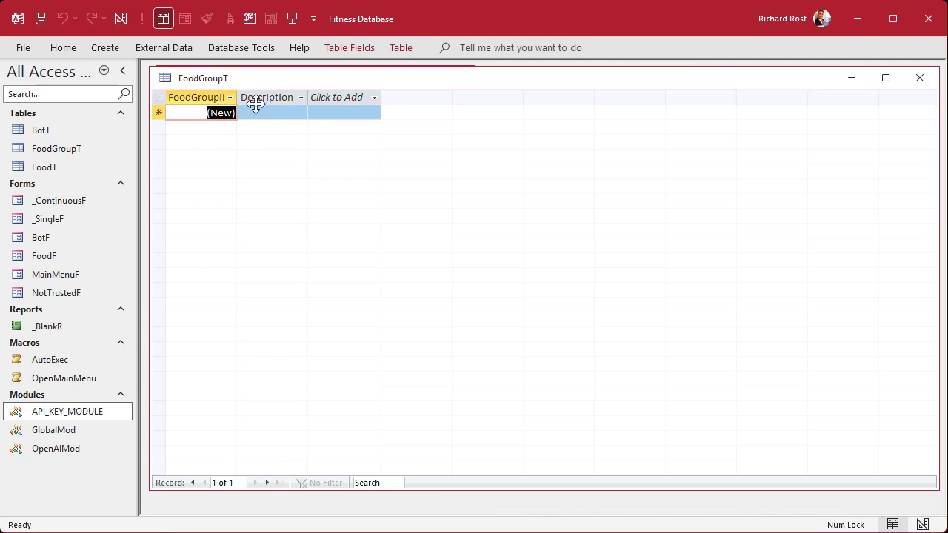
{"action": "left_click_drag", "start_coordinate": [279, 93], "coordinate": [277, 95]}
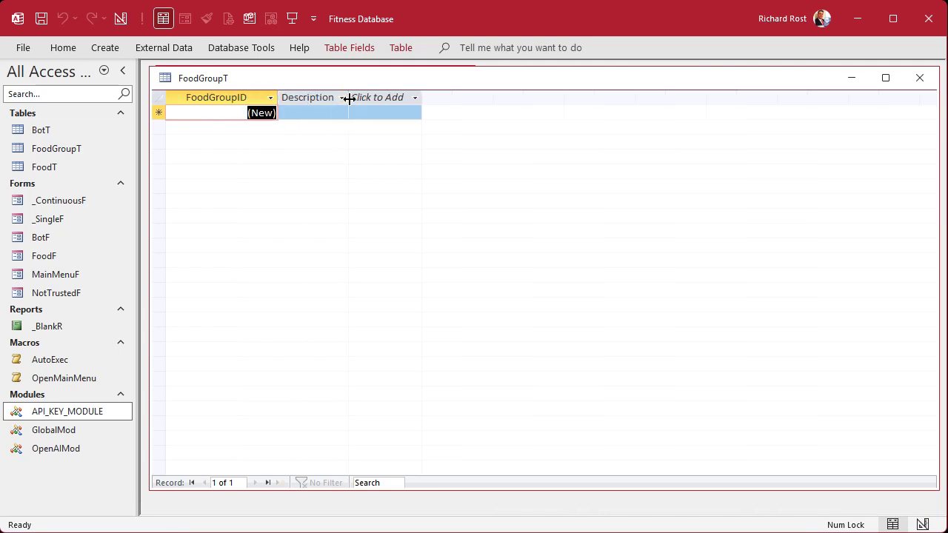
{"action": "left_click_drag", "start_coordinate": [348, 98], "coordinate": [385, 100]}
{"action": "left_click", "coordinate": [386, 96]}
{"action": "key", "text": "Escape"}
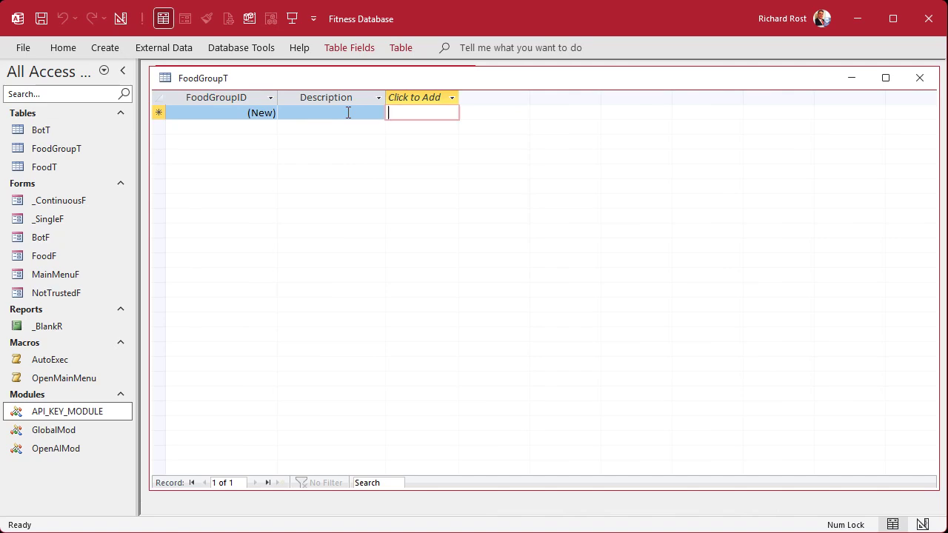
{"action": "left_click", "coordinate": [348, 113]}
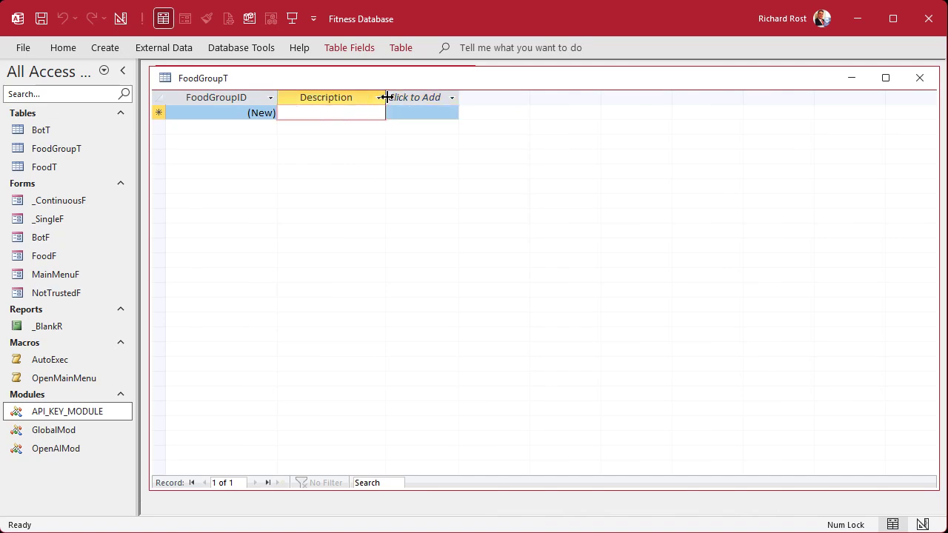
{"action": "left_click_drag", "start_coordinate": [482, 98], "coordinate": [490, 98]}
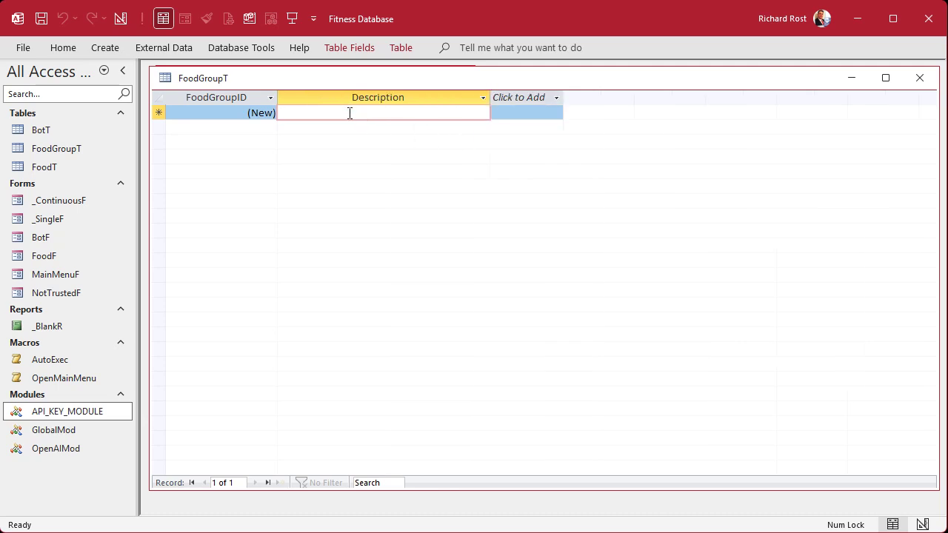
Step: Enter Dairy and Fruits as the first two food group descriptions in FoodGroupT
{"action": "type", "text": "Dairy"}
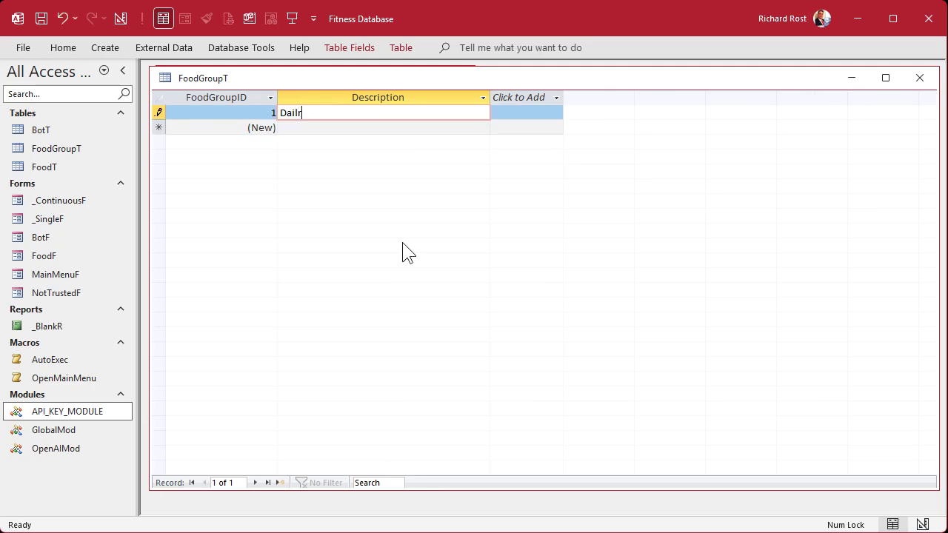
{"action": "key", "text": "BackSpace"}
{"action": "key", "text": "BackSpace"}
{"action": "type", "text": "ry"}
{"action": "key", "text": "Down"}
{"action": "type", "text": "Fruits"}
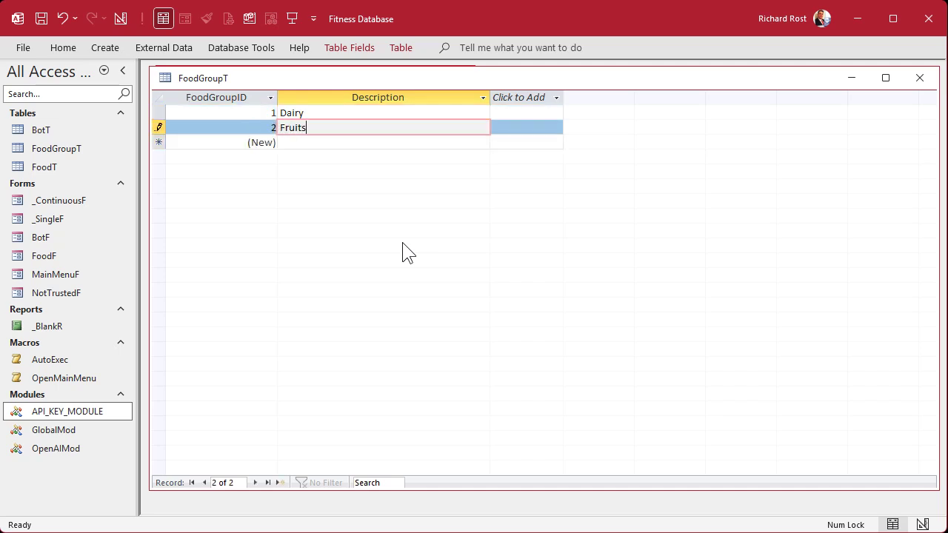
{"action": "key", "text": "Down"}
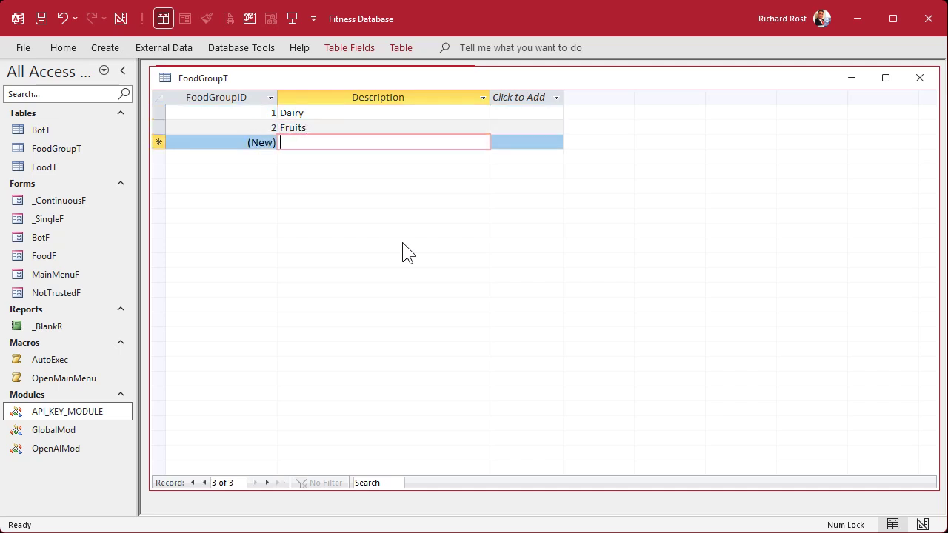
Step: Add Vegetables and Grains as the next two food group records
{"action": "type", "text": "Vegetables"}
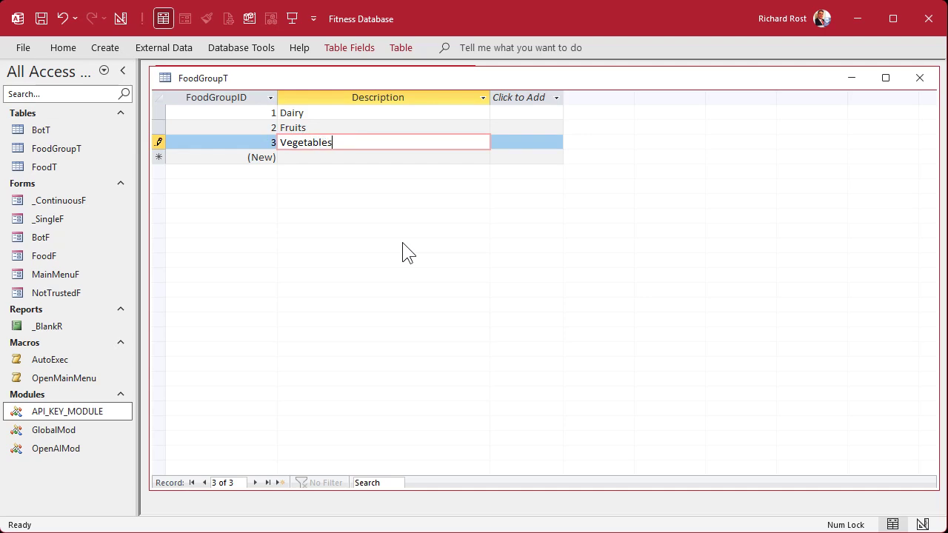
{"action": "key", "text": "Down"}
{"action": "type", "text": "G"}
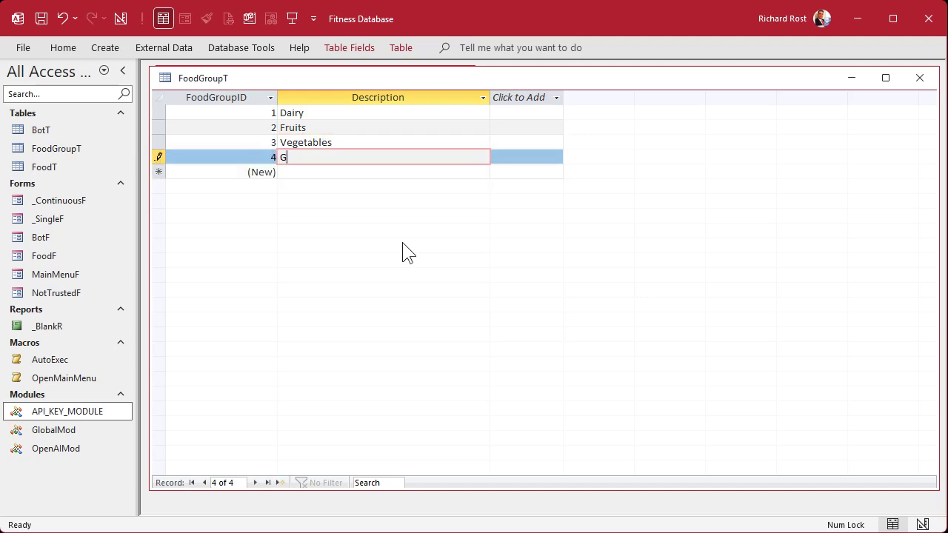
{"action": "type", "text": "rains"}
{"action": "key", "text": "Down"}
Step: Add Protein and Legumes as new food group records below Grains
{"action": "type", "text": "Pto"}
{"action": "key", "text": "BackSpace"}
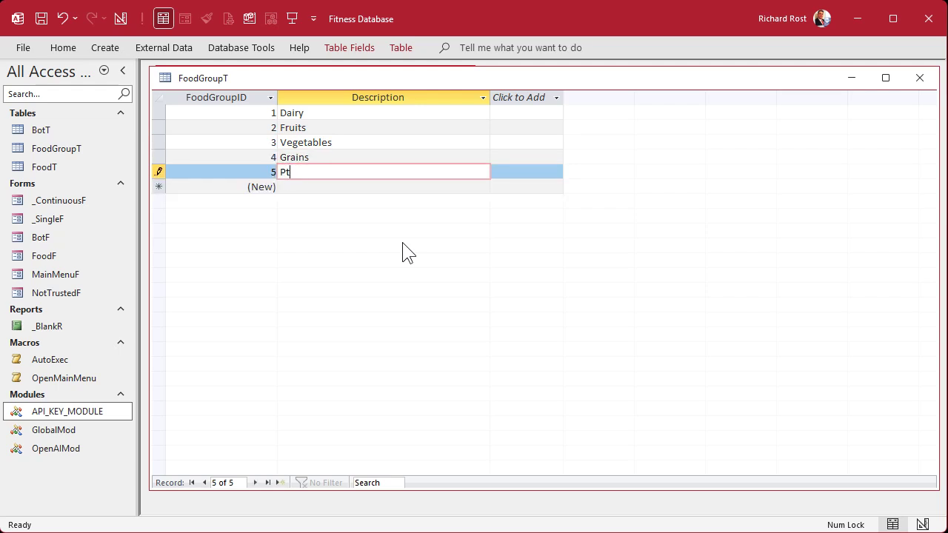
{"action": "key", "text": "BackSpace"}
{"action": "type", "text": "rotein"}
{"action": "key", "text": "Down"}
{"action": "type", "text": "Legumes"}
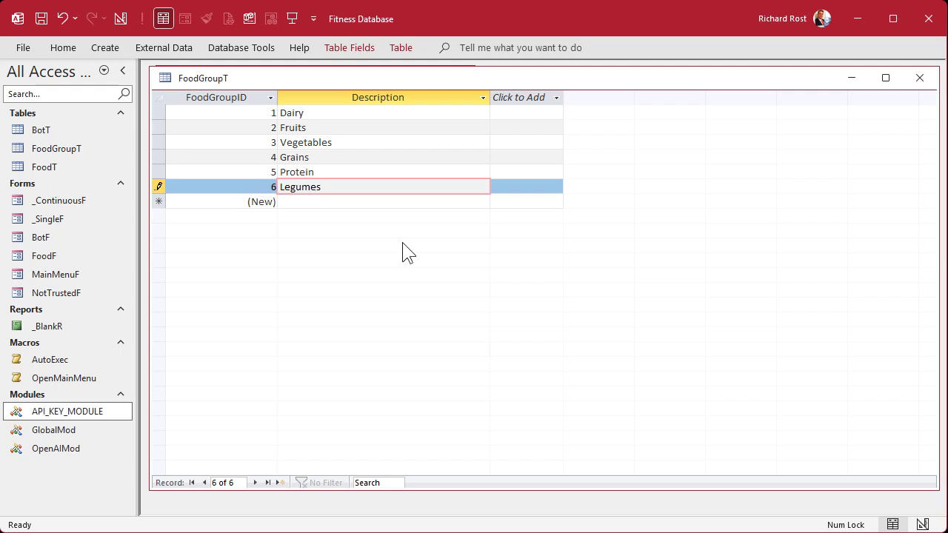
{"action": "key", "text": "Down"}
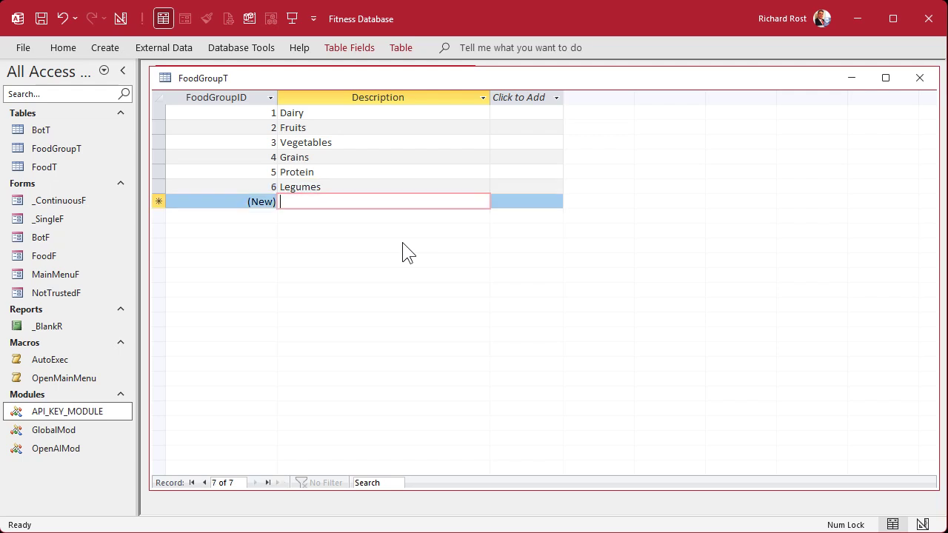
Step: Add food group records for Nuts & Seeds and Oils & Fats below Legumes
{"action": "type", "text": "Nuts"}
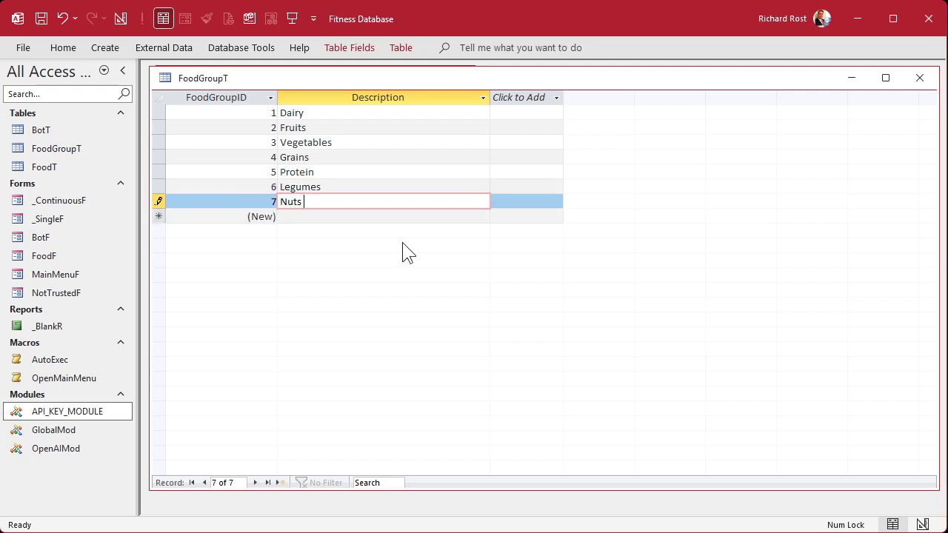
{"action": "type", "text": " & Seeds"}
{"action": "key", "text": "Down"}
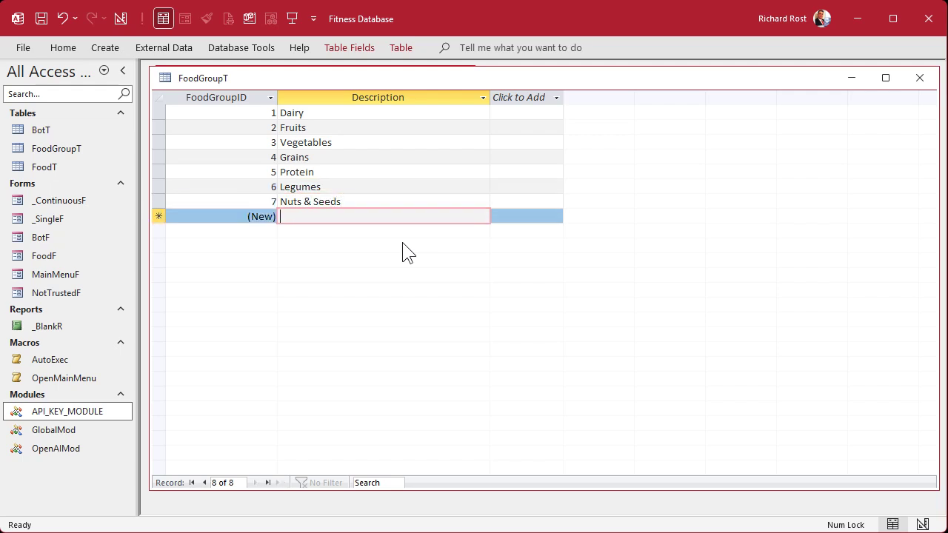
{"action": "type", "text": "Oils & Fat"}
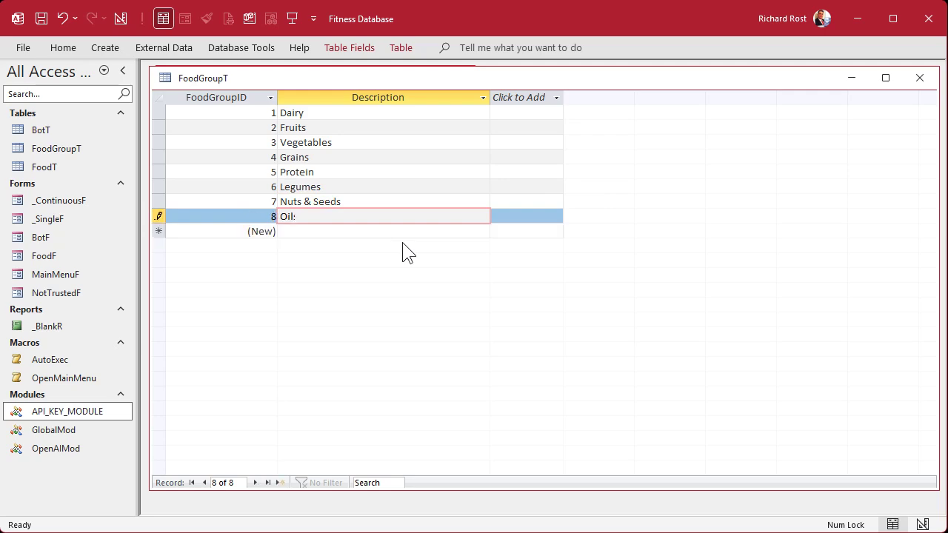
{"action": "type", "text": "s"}
{"action": "key", "text": "Down"}
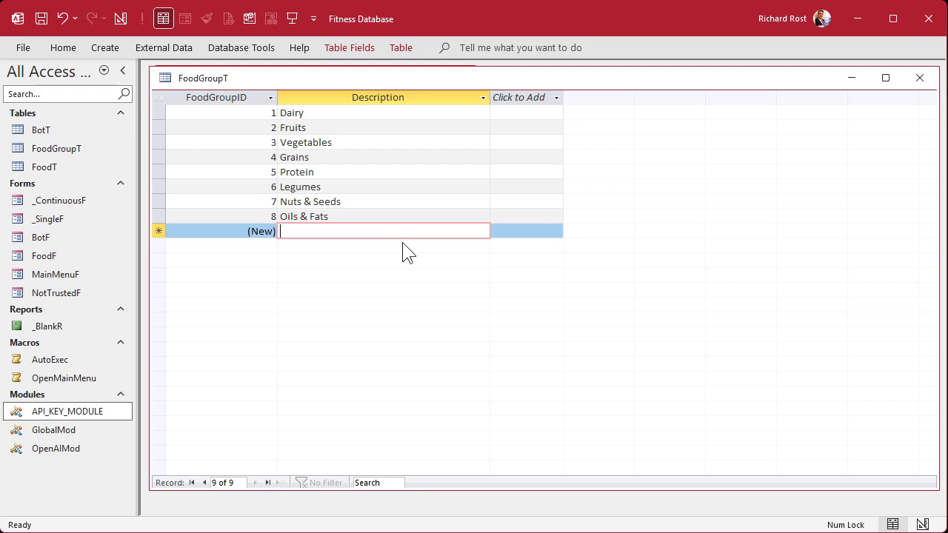
Step: Add Sweets & Desserts and Beverages as the next two food group records below Oils & Fats
{"action": "type", "text": "Sweets & Desserts"}
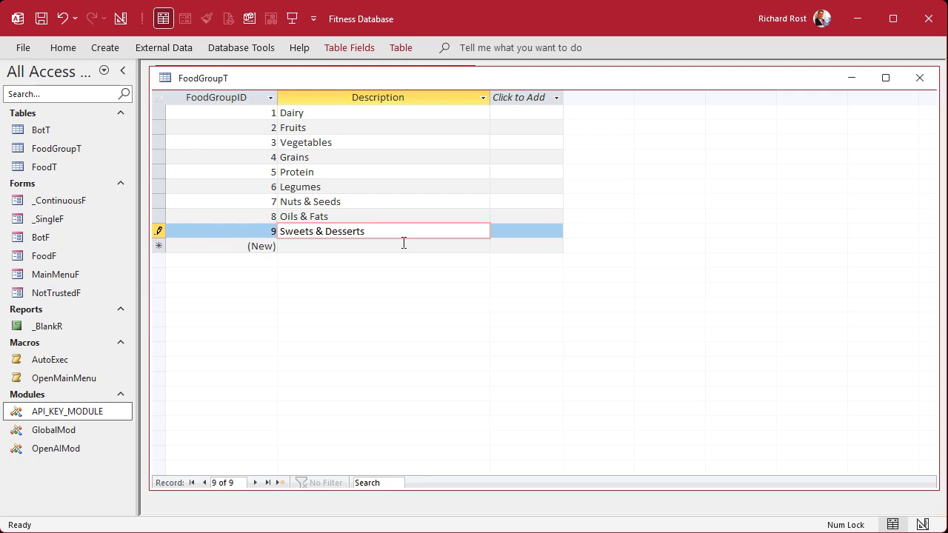
{"action": "left_click", "coordinate": [404, 246]}
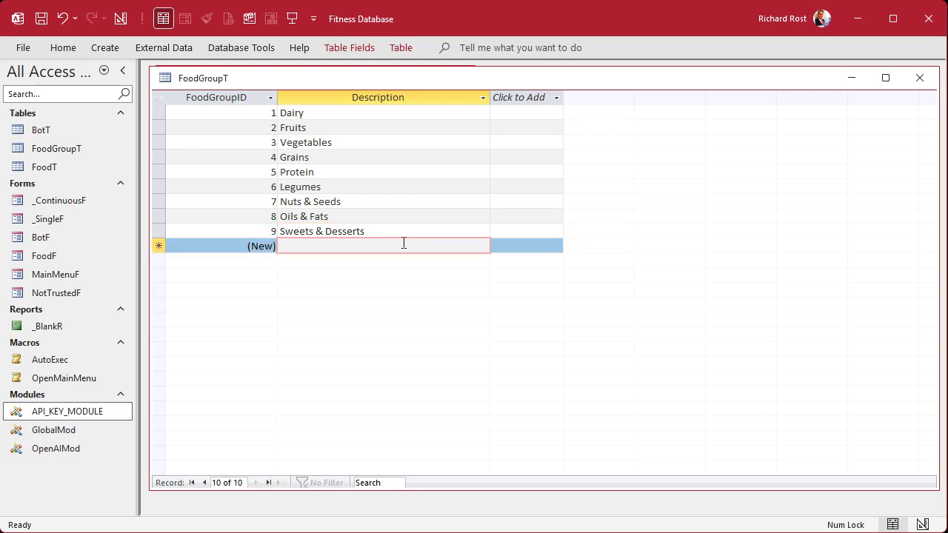
{"action": "type", "text": "Beverages"}
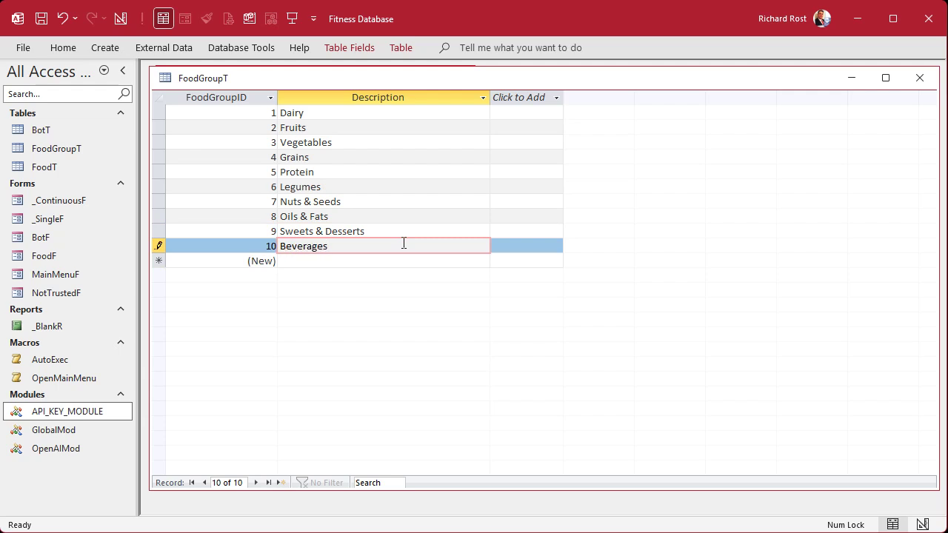
{"action": "key", "text": "Down"}
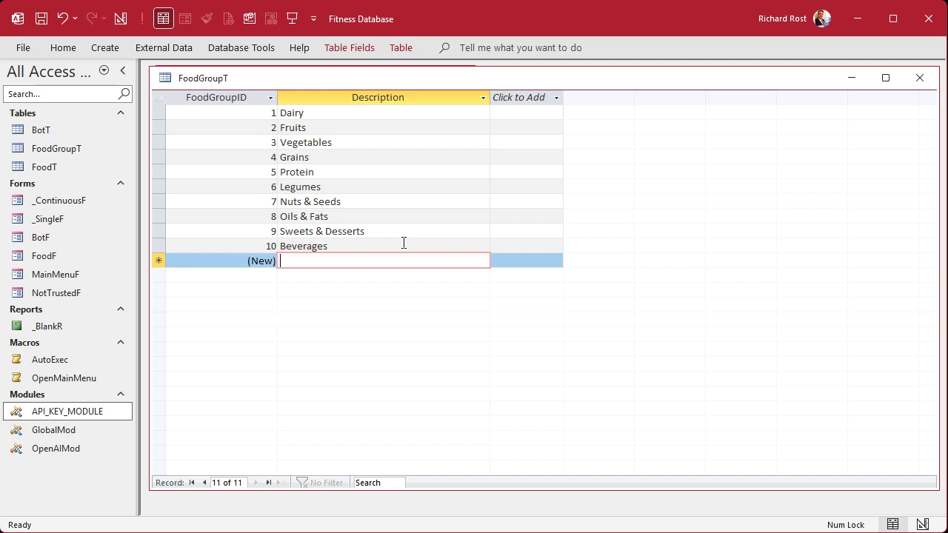
Step: Add food group records for Frozen Dinners and Shakes below Beverages
{"action": "left_click", "coordinate": [350, 260]}
{"action": "type", "text": "Frozen "}
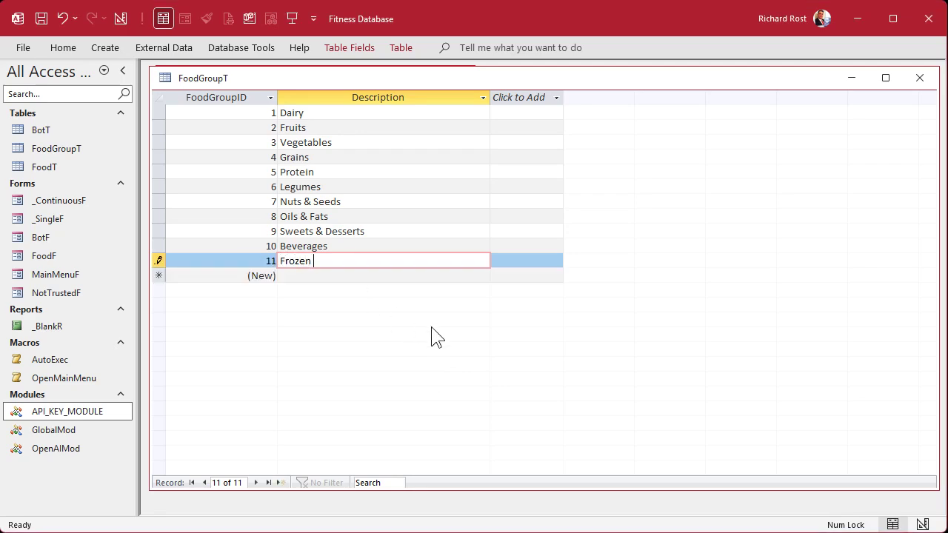
{"action": "type", "text": "Dinners"}
{"action": "key", "text": "Return"}
{"action": "key", "text": "Return"}
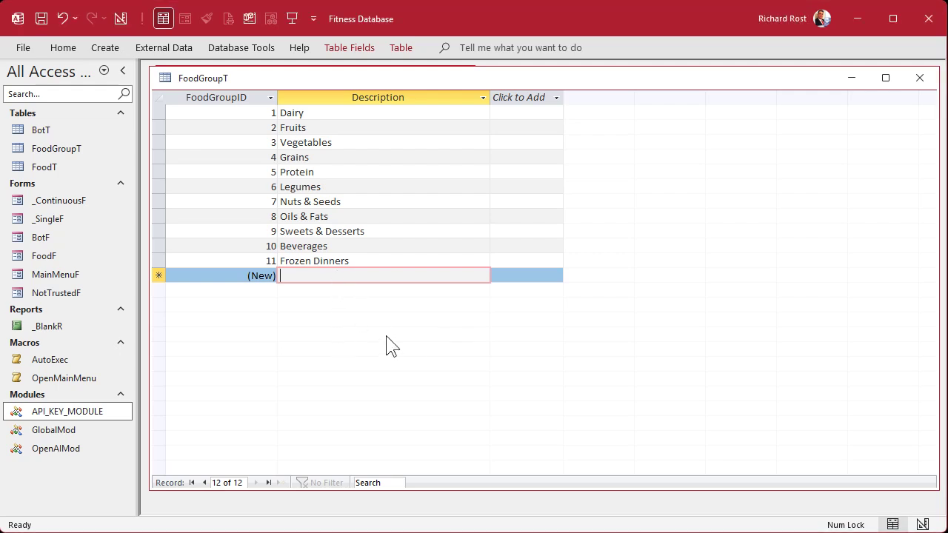
{"action": "type", "text": "Shakes"}
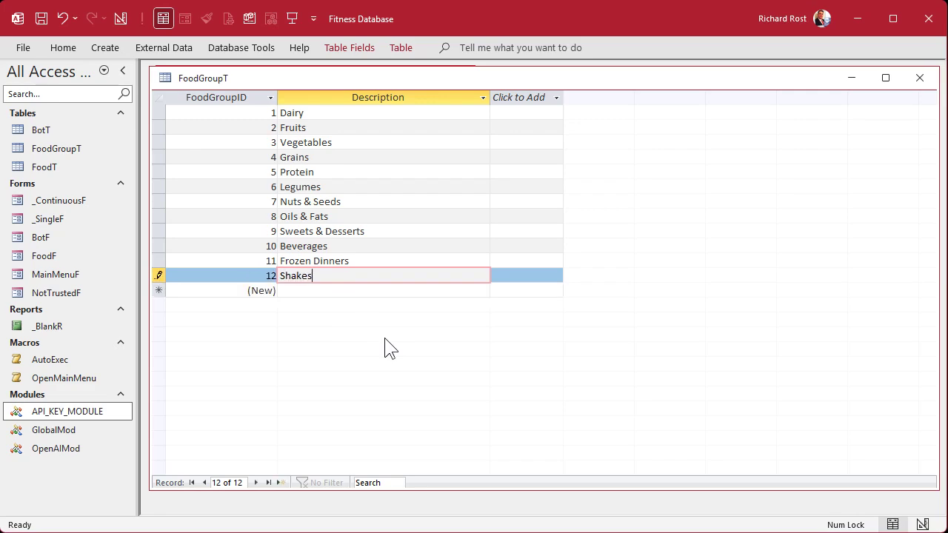
{"action": "key", "text": "Down"}
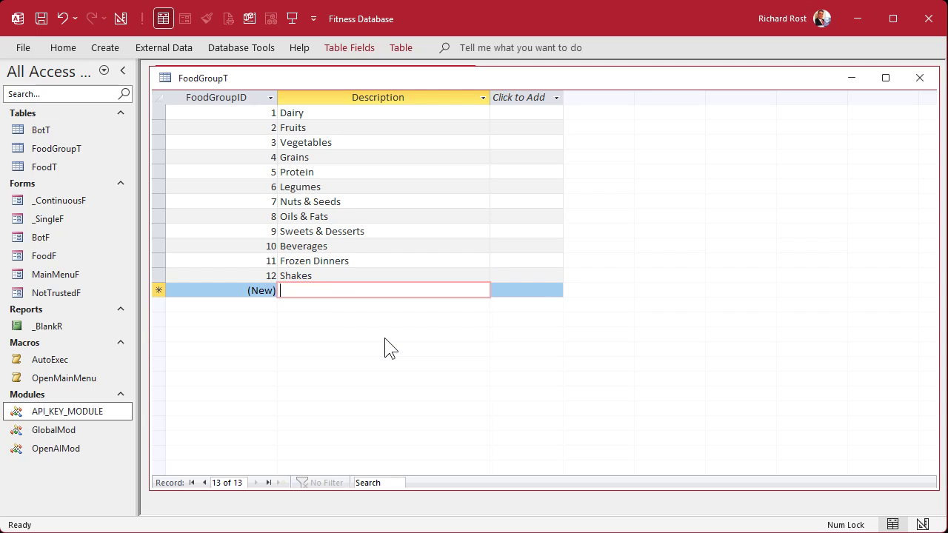
Step: Add Protein Bars as the last food group record and close the FoodGroupT table
{"action": "type", "text": "Prote"}
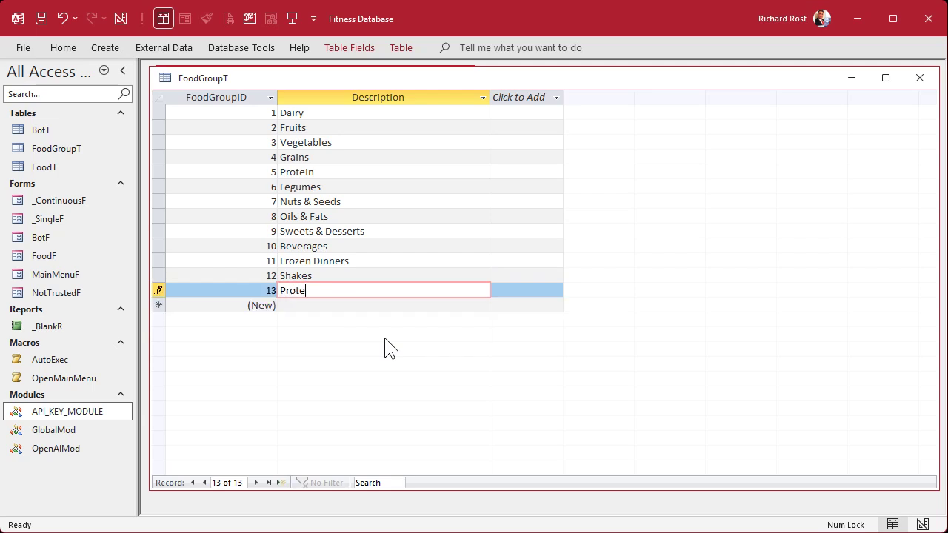
{"action": "type", "text": "in Bars"}
{"action": "key", "text": "Down"}
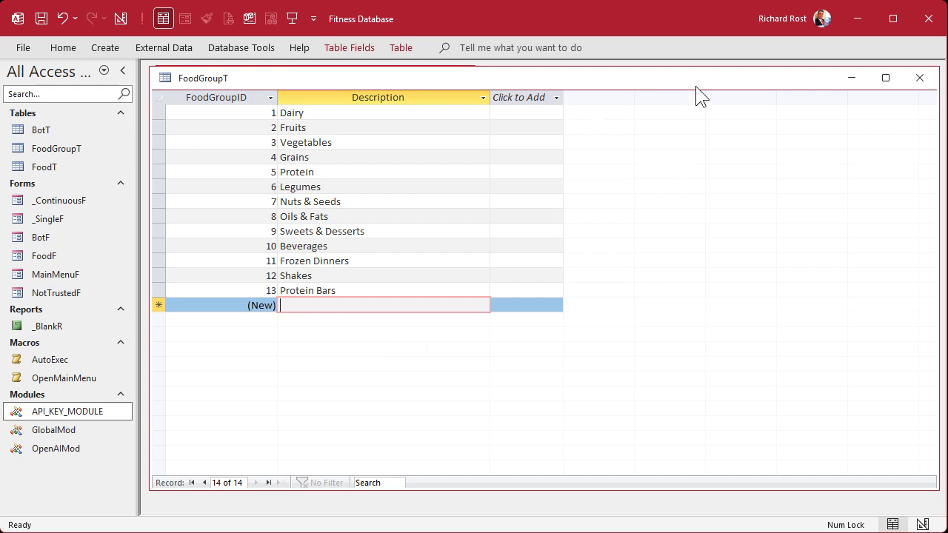
{"action": "left_click", "coordinate": [921, 87]}
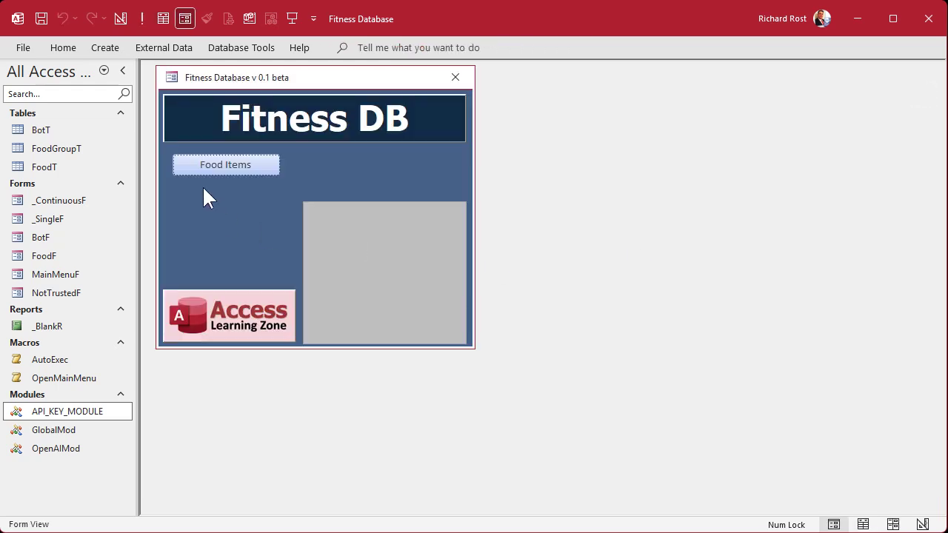
Step: Check the Food Items form briefly, close it, and open the FoodT table in Design View
{"action": "left_click", "coordinate": [204, 164]}
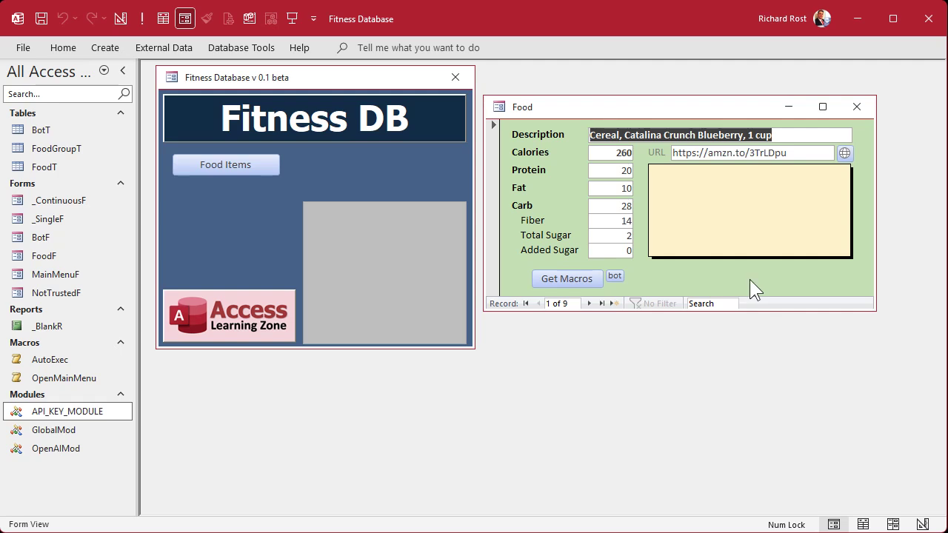
{"action": "left_click", "coordinate": [856, 109]}
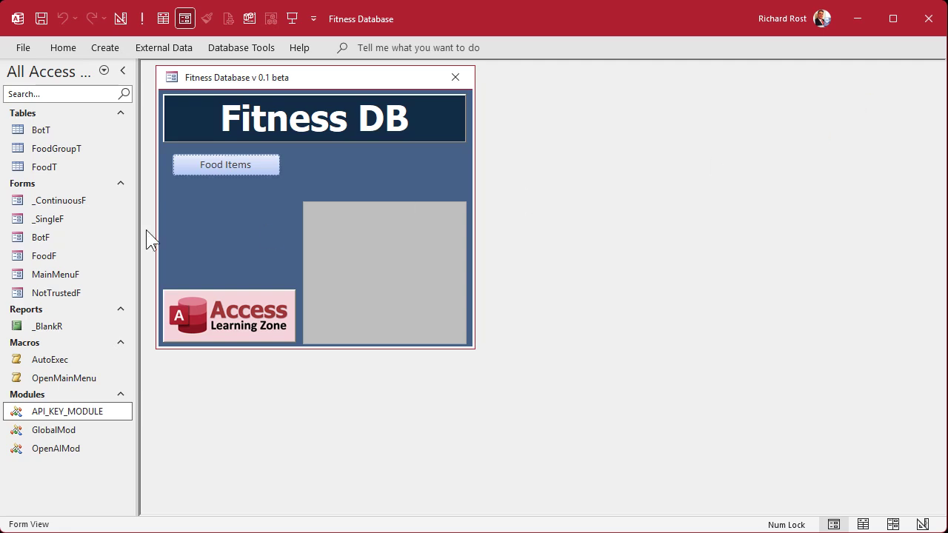
{"action": "left_click", "coordinate": [61, 166]}
{"action": "right_click", "coordinate": [61, 166]}
{"action": "left_click", "coordinate": [107, 191]}
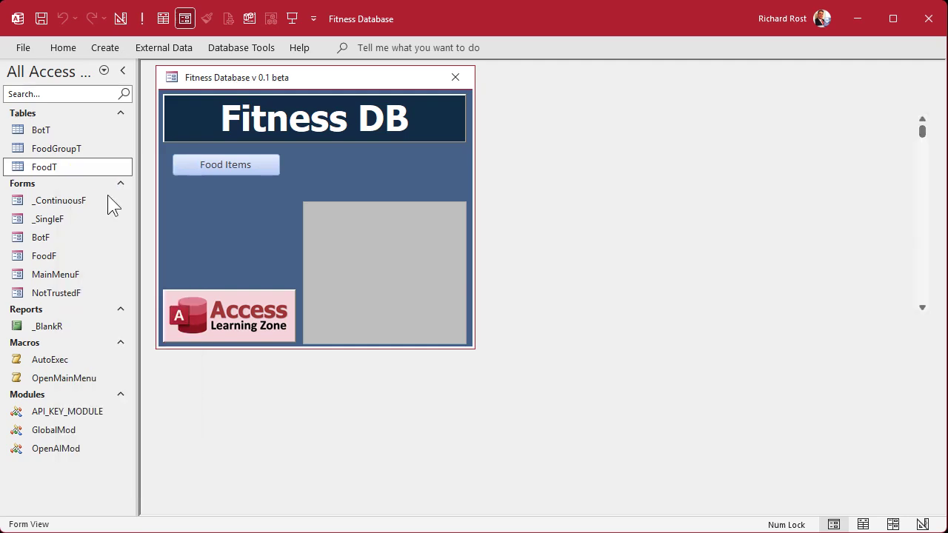
Step: Add a FoodGroupID field with the Number data type below URL in FoodT
{"action": "left_click", "coordinate": [185, 288]}
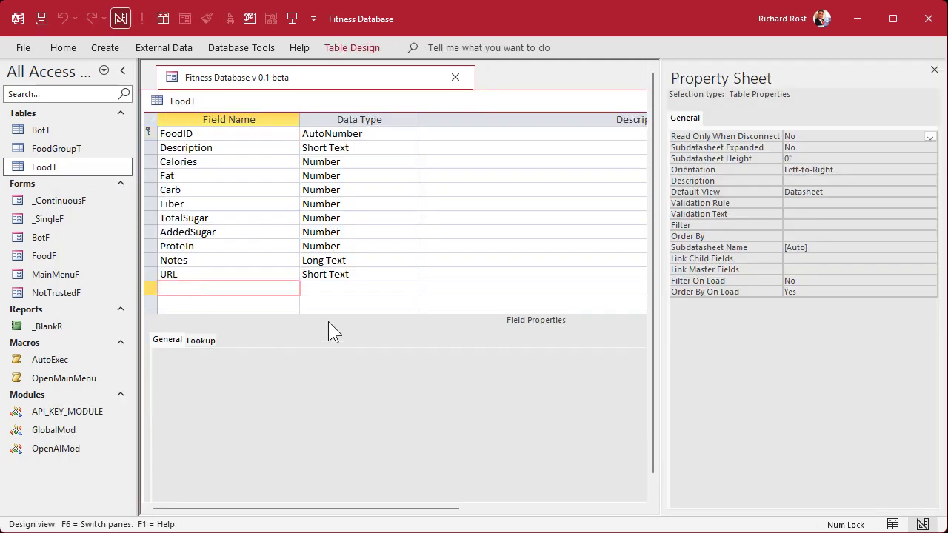
{"action": "type", "text": "FoodGroupID"}
{"action": "key", "text": "Tab"}
{"action": "type", "text": "n"}
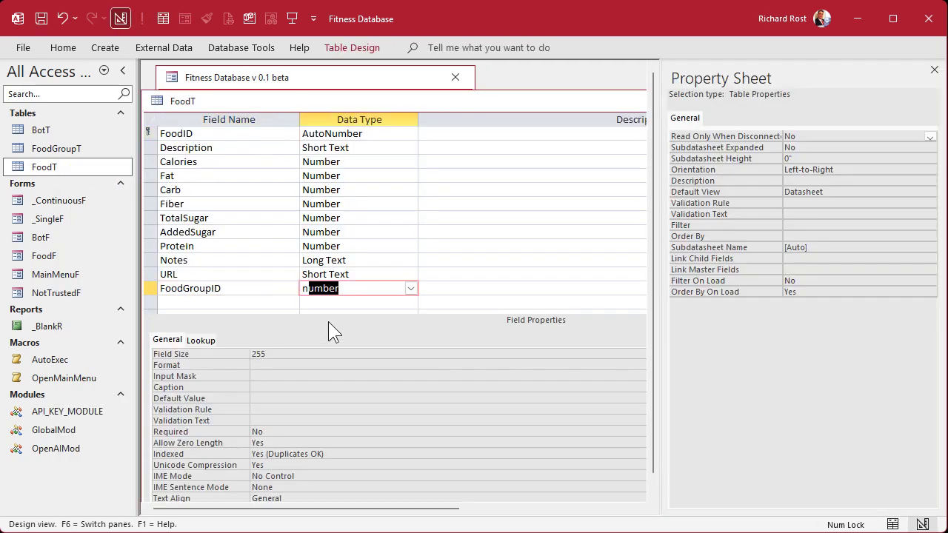
{"action": "key", "text": "Tab"}
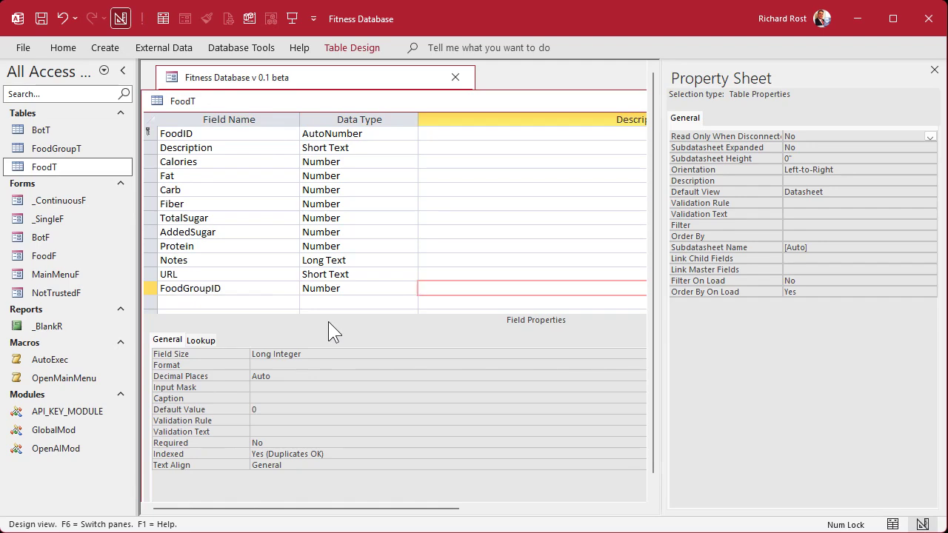
Step: Move the FoodGroupID field directly below FoodID in FoodT and close the table design
{"action": "left_click", "coordinate": [152, 288]}
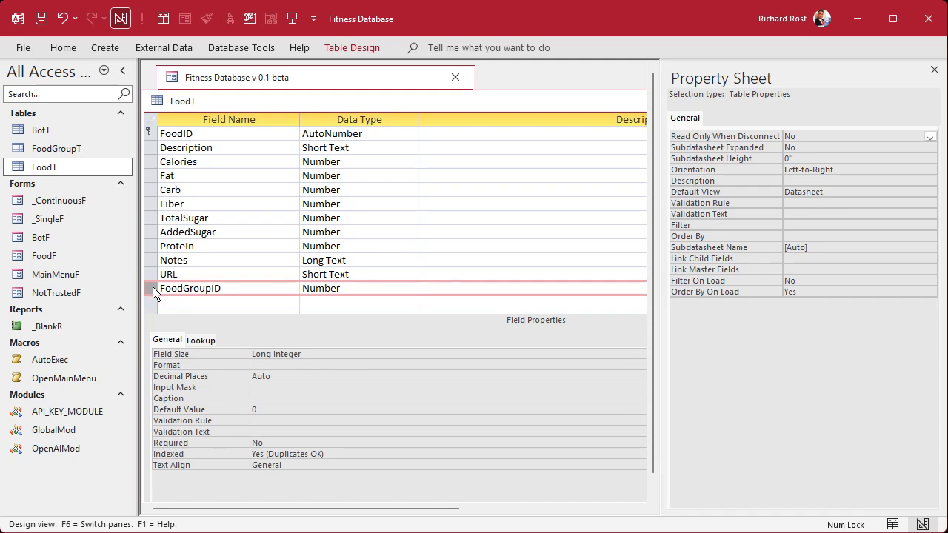
{"action": "left_click_drag", "start_coordinate": [153, 287], "coordinate": [151, 152]}
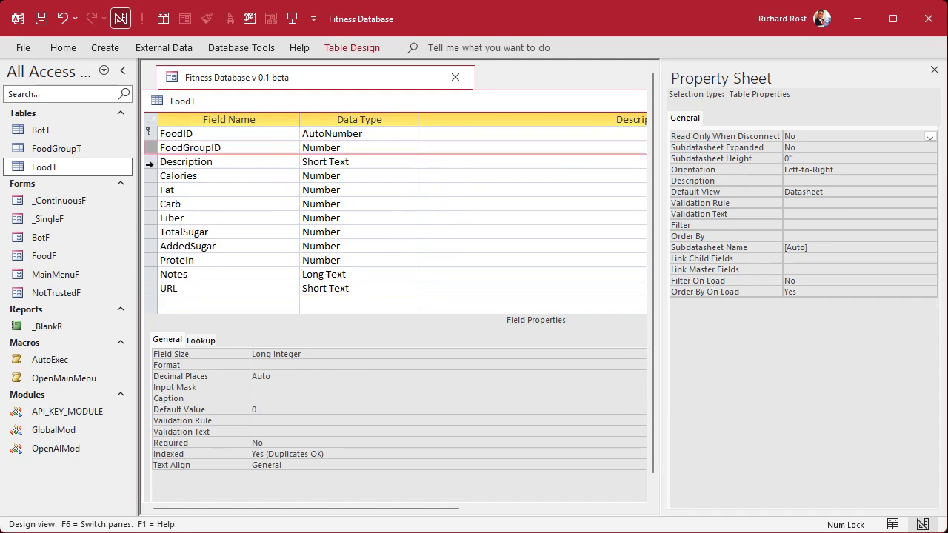
{"action": "left_click", "coordinate": [223, 163]}
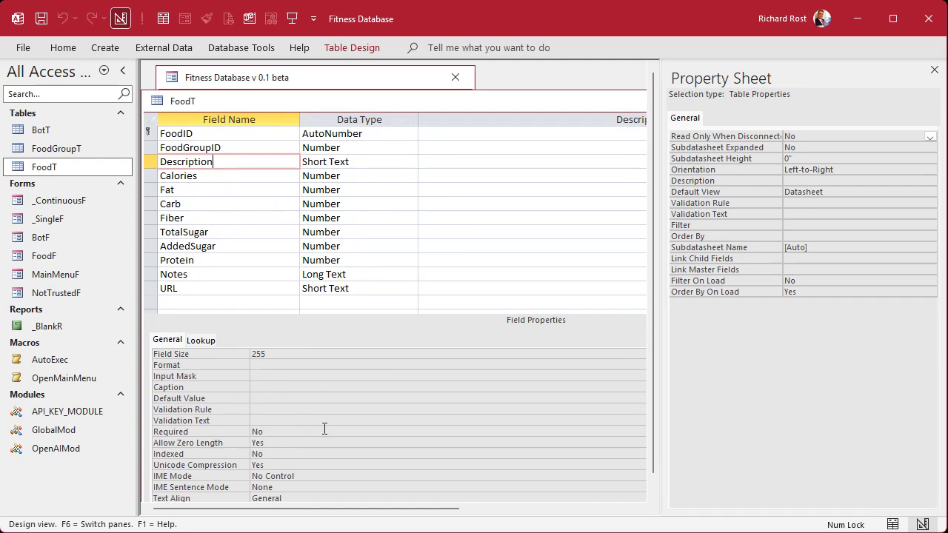
{"action": "left_click", "coordinate": [252, 147]}
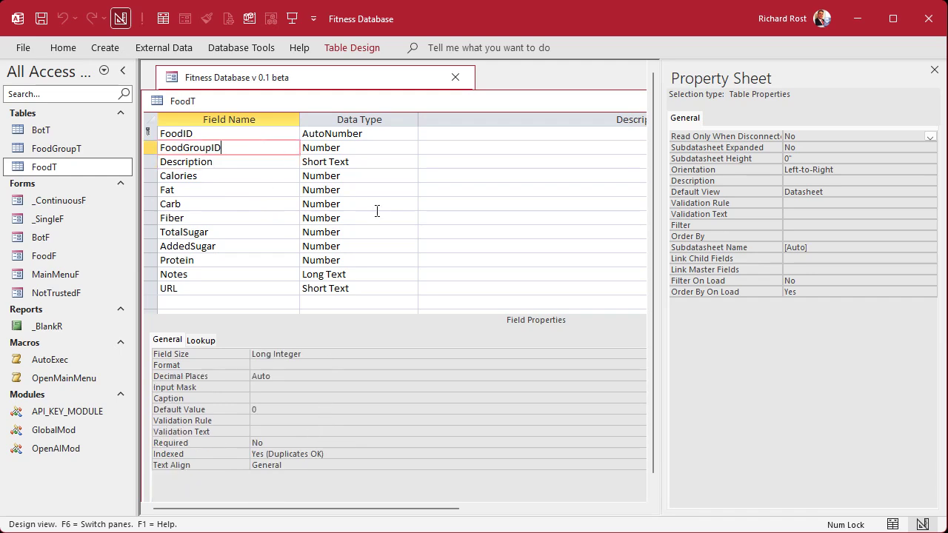
{"action": "left_click", "coordinate": [157, 101]}
{"action": "left_click", "coordinate": [185, 206]}
Step: Open the Food form in Design View and enlarge its window so the whole form layout fits
{"action": "left_click", "coordinate": [233, 166]}
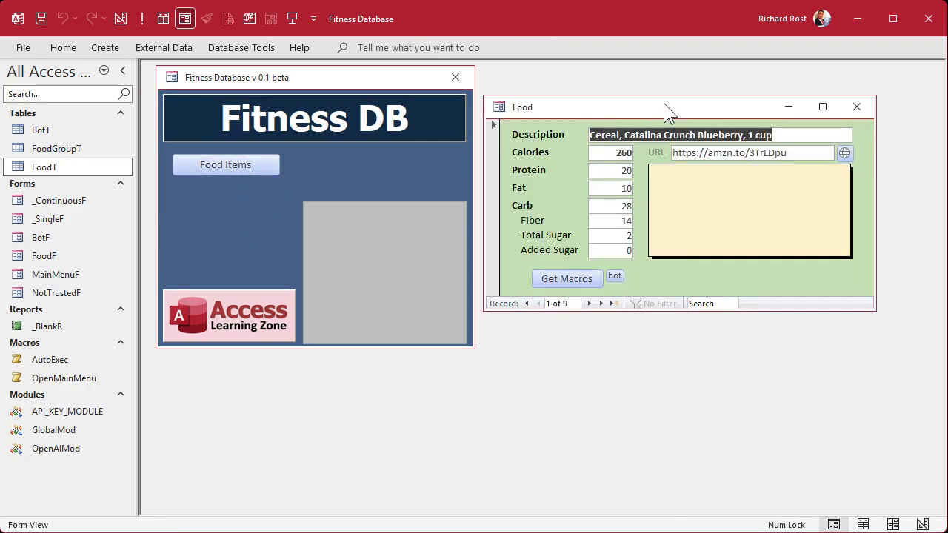
{"action": "right_click", "coordinate": [741, 109]}
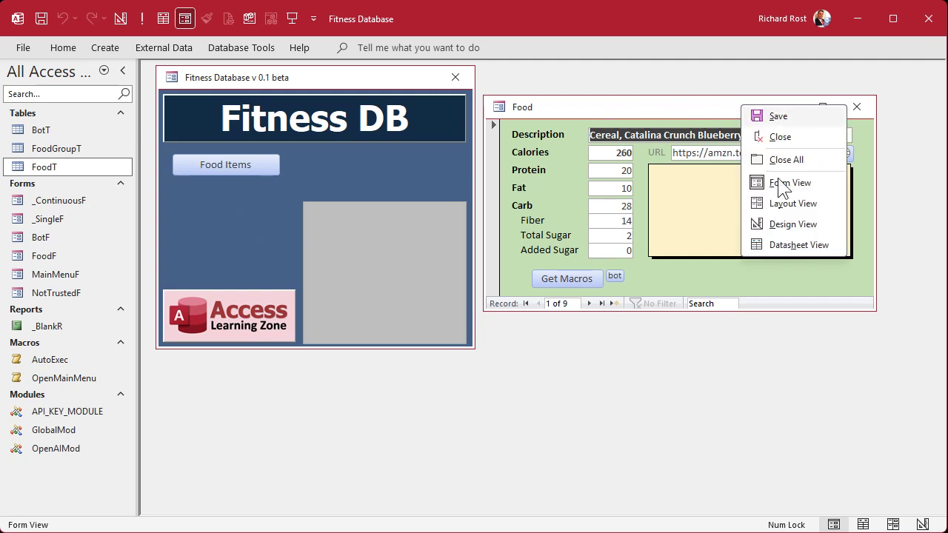
{"action": "left_click", "coordinate": [787, 223]}
{"action": "left_click_drag", "start_coordinate": [578, 114], "coordinate": [288, 127]}
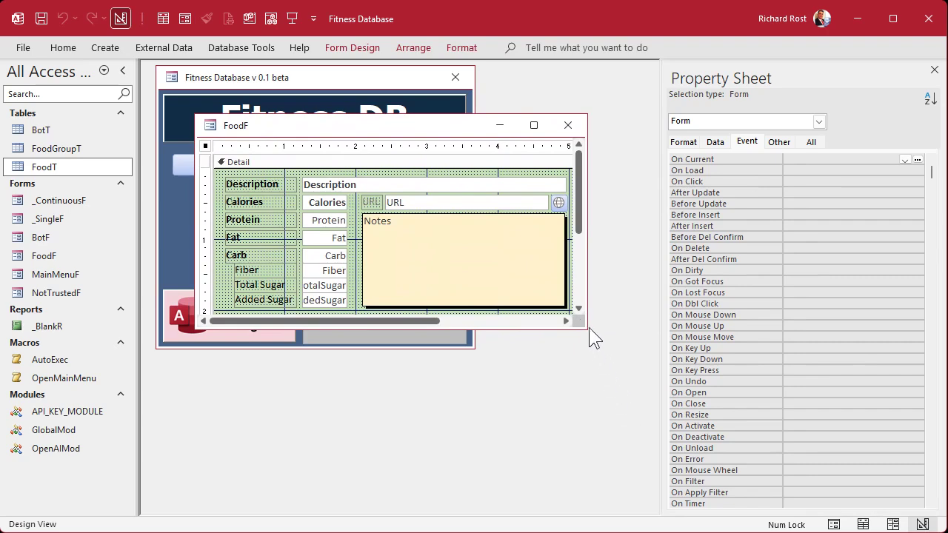
{"action": "left_click_drag", "start_coordinate": [589, 327], "coordinate": [638, 445]}
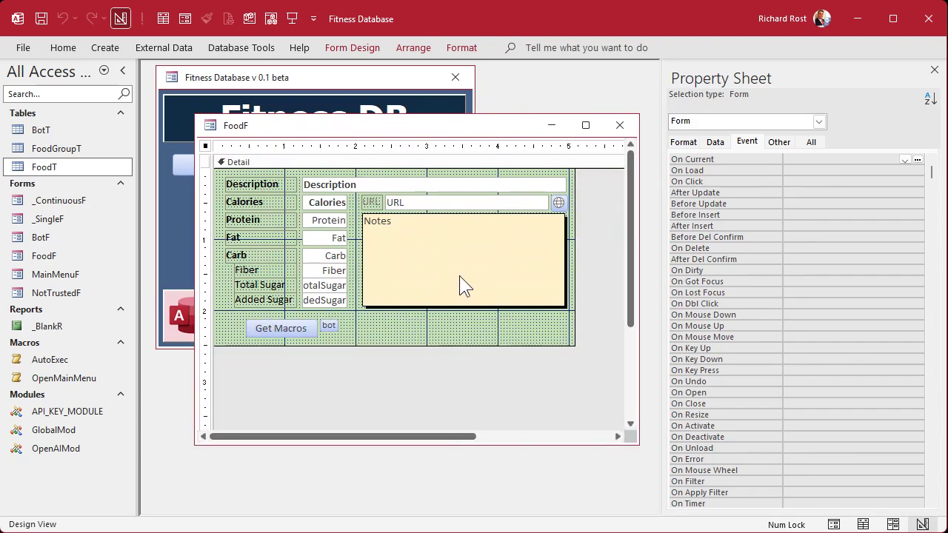
Step: Shorten the Notes box from its upper edge and move the URL label, field and globe button down to just above it
{"action": "left_click", "coordinate": [459, 276]}
{"action": "left_click_drag", "start_coordinate": [463, 214], "coordinate": [465, 231]}
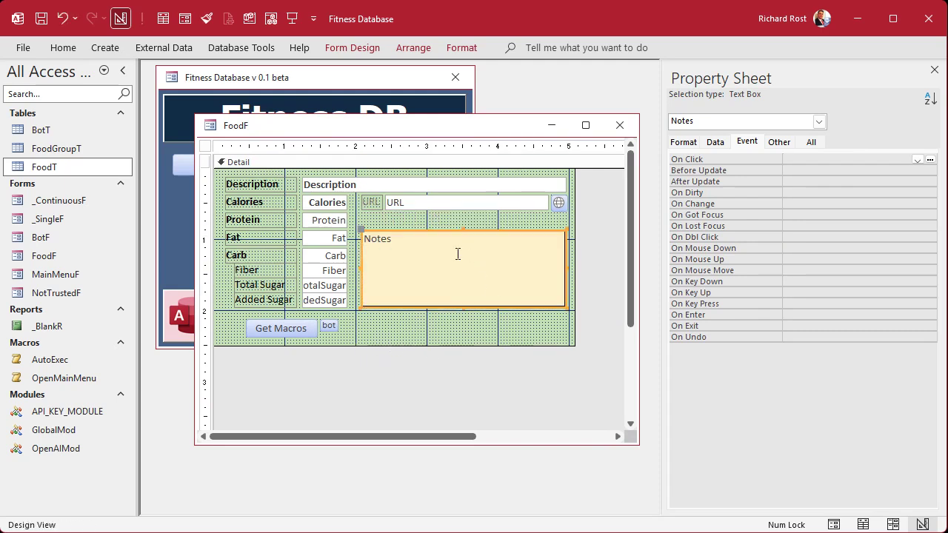
{"action": "left_click", "coordinate": [374, 214]}
{"action": "left_click_drag", "start_coordinate": [373, 213], "coordinate": [572, 200]}
{"action": "left_click_drag", "start_coordinate": [461, 209], "coordinate": [462, 222]}
{"action": "left_click", "coordinate": [436, 198]}
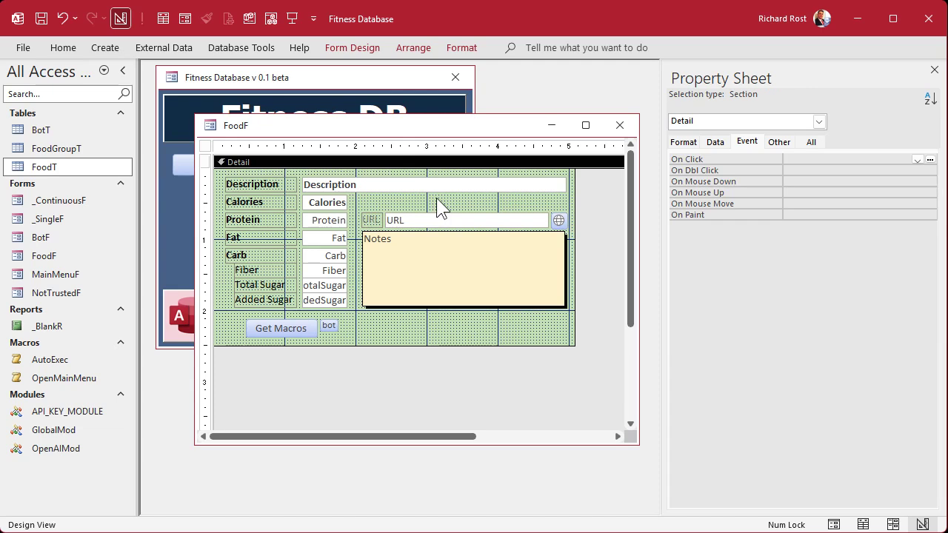
Step: Place a new combo box in the free space between the Description and URL fields of FoodF
{"action": "left_click", "coordinate": [355, 46]}
{"action": "left_click", "coordinate": [408, 104]}
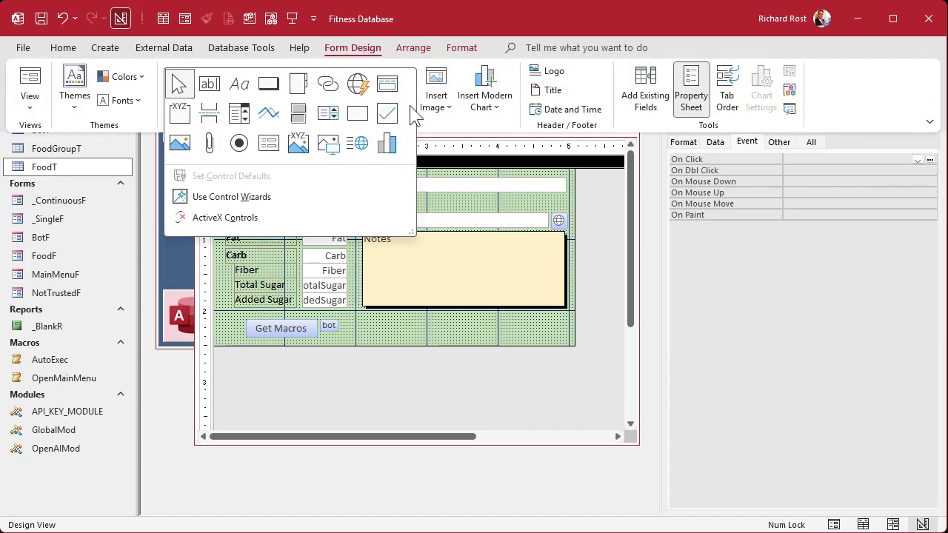
{"action": "left_click", "coordinate": [238, 113]}
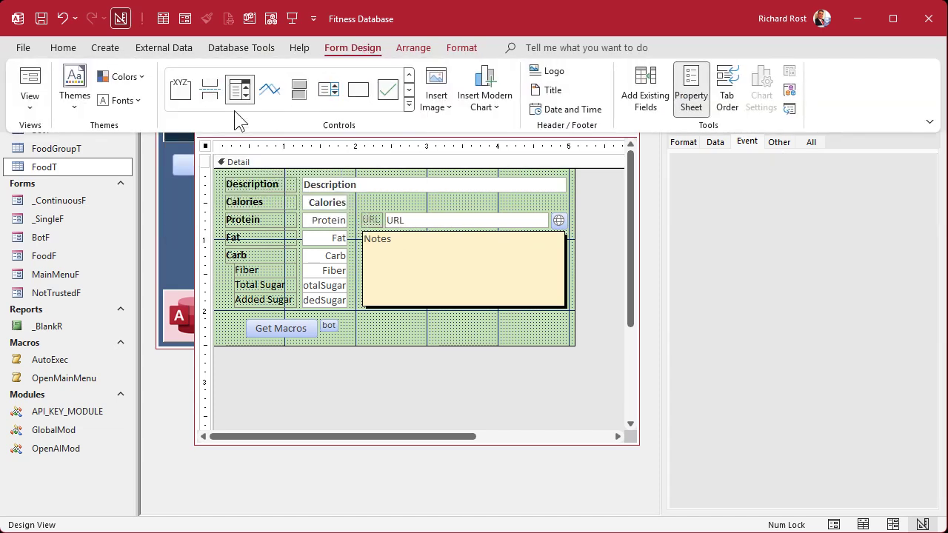
{"action": "left_click", "coordinate": [391, 208]}
{"action": "left_click", "coordinate": [386, 194]}
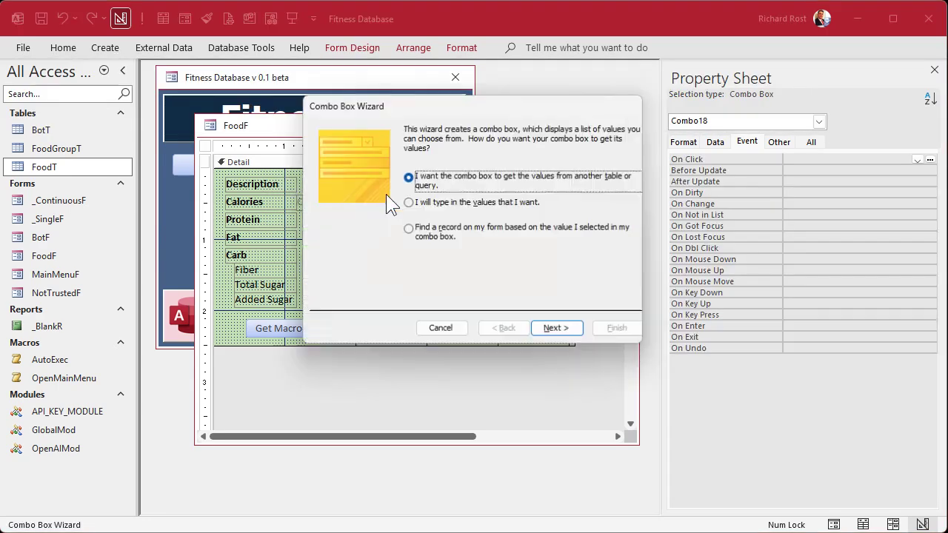
Step: Have the combo box get its values from the FoodGroupT table, including both the FoodGroupID and Description fields
{"action": "left_click", "coordinate": [567, 328]}
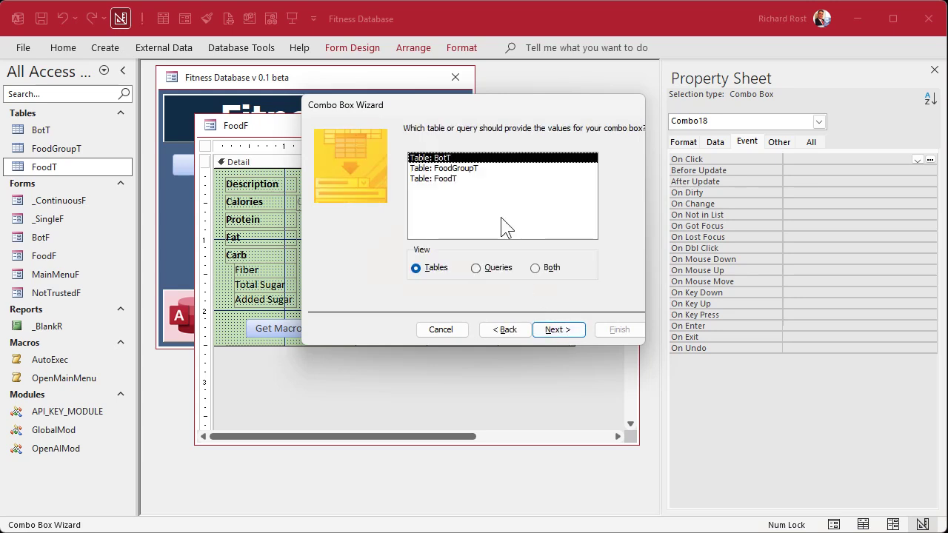
{"action": "left_click", "coordinate": [472, 170]}
{"action": "left_click", "coordinate": [563, 332]}
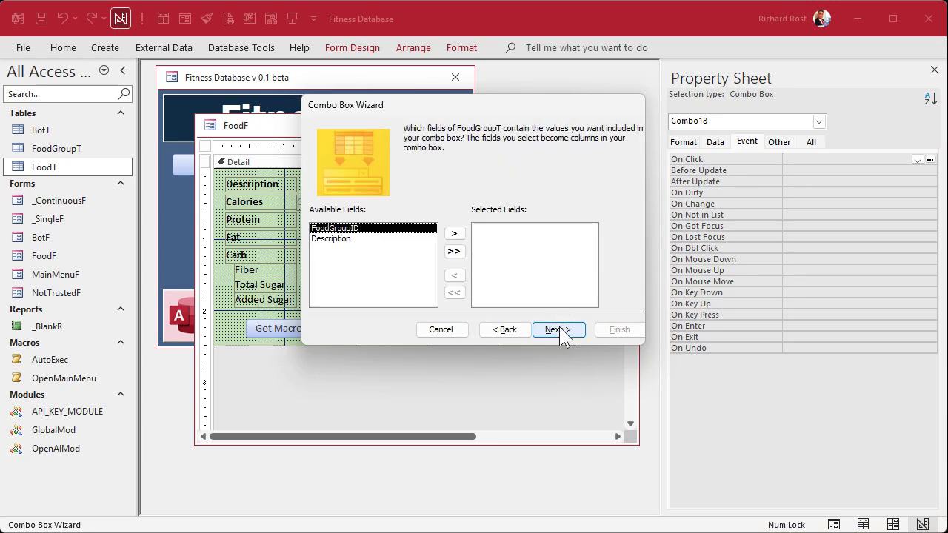
{"action": "left_click", "coordinate": [453, 251]}
{"action": "left_click", "coordinate": [568, 333]}
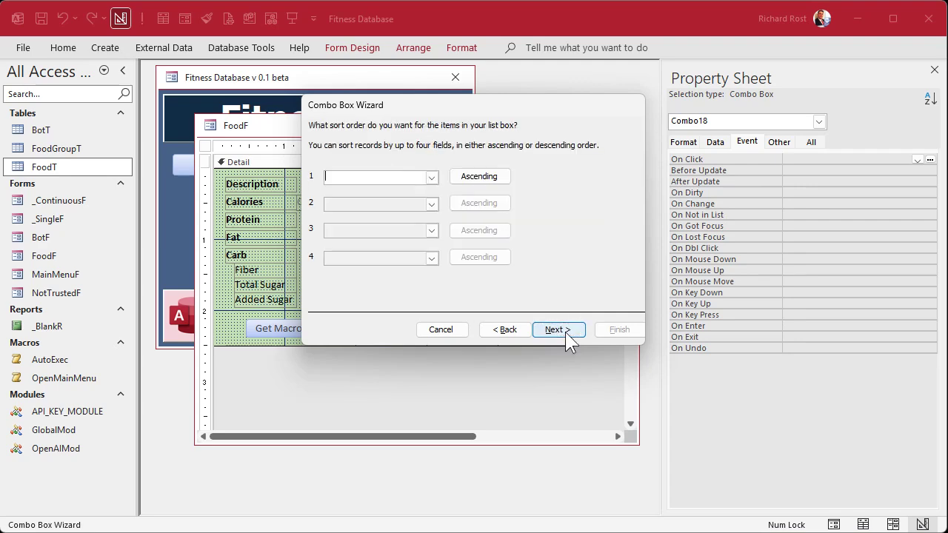
Step: Sort the combo box list by Description in ascending order and continue to the column width settings
{"action": "left_click", "coordinate": [432, 178]}
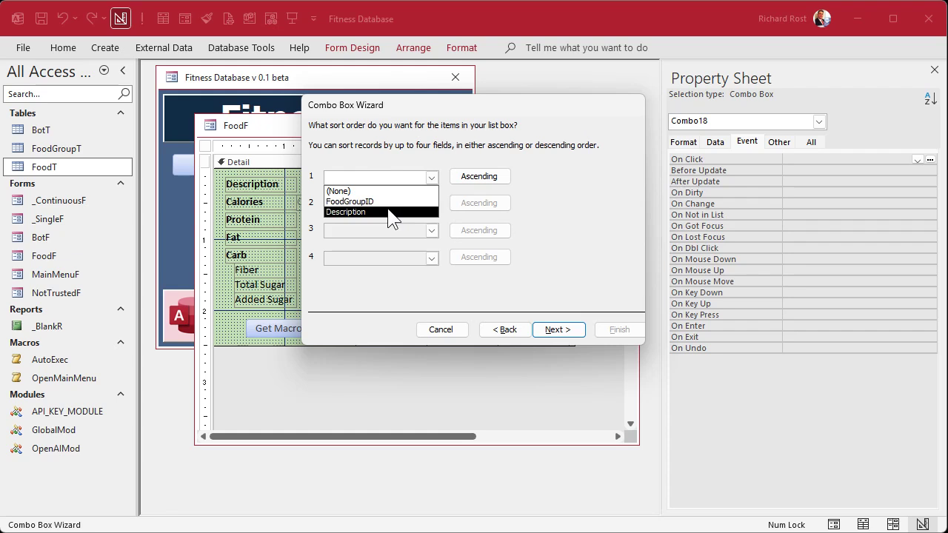
{"action": "left_click", "coordinate": [391, 214]}
{"action": "left_click", "coordinate": [563, 332]}
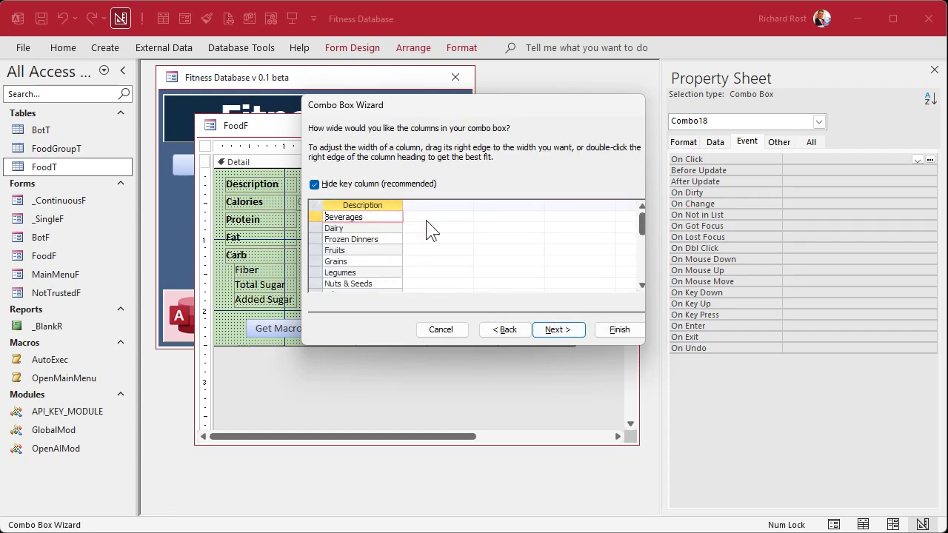
Step: Keep the combo box key column hidden, store its value in the FoodGroupID field, and finish with the label Group
{"action": "left_click", "coordinate": [567, 333]}
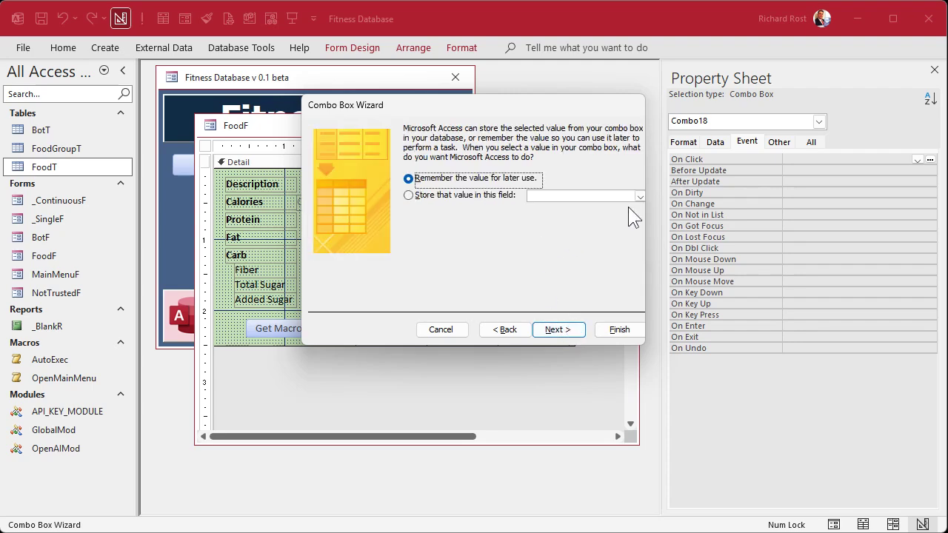
{"action": "left_click", "coordinate": [638, 196]}
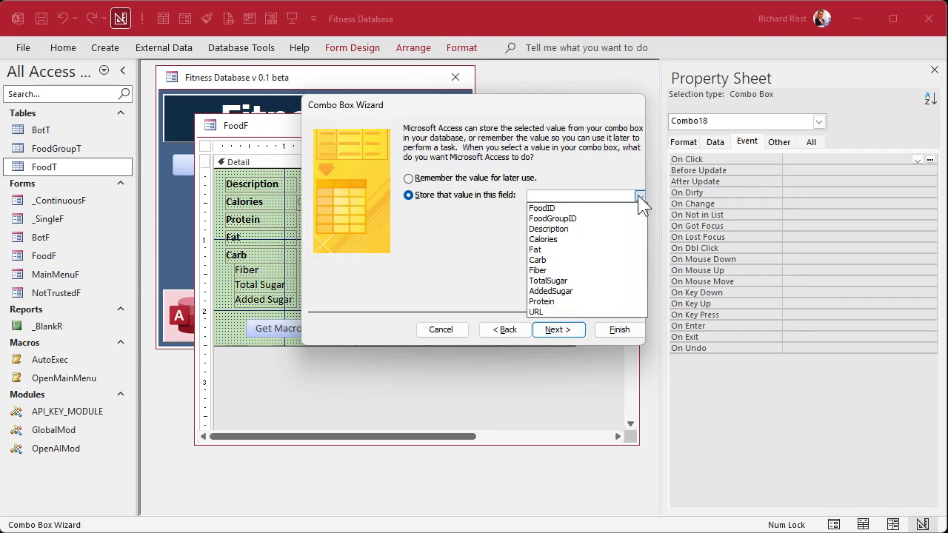
{"action": "left_click", "coordinate": [581, 218]}
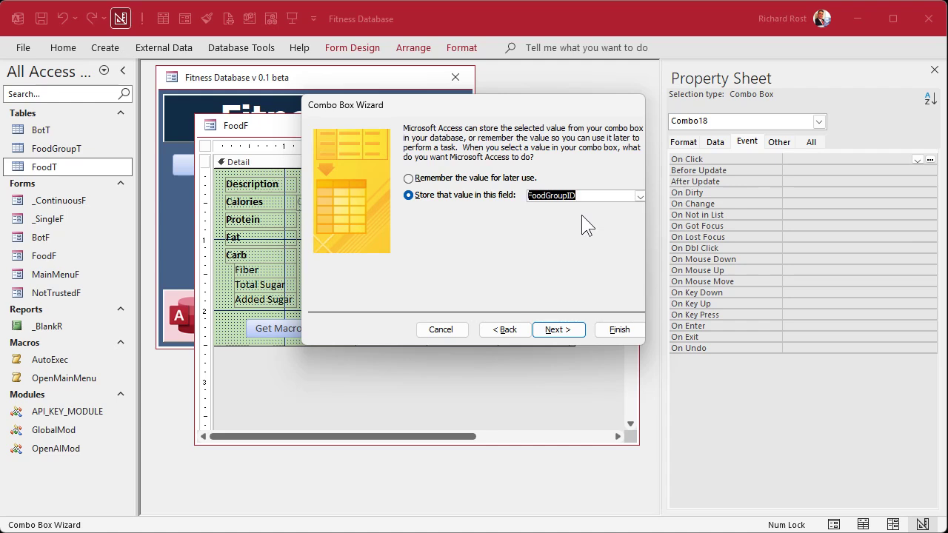
{"action": "left_click", "coordinate": [560, 330]}
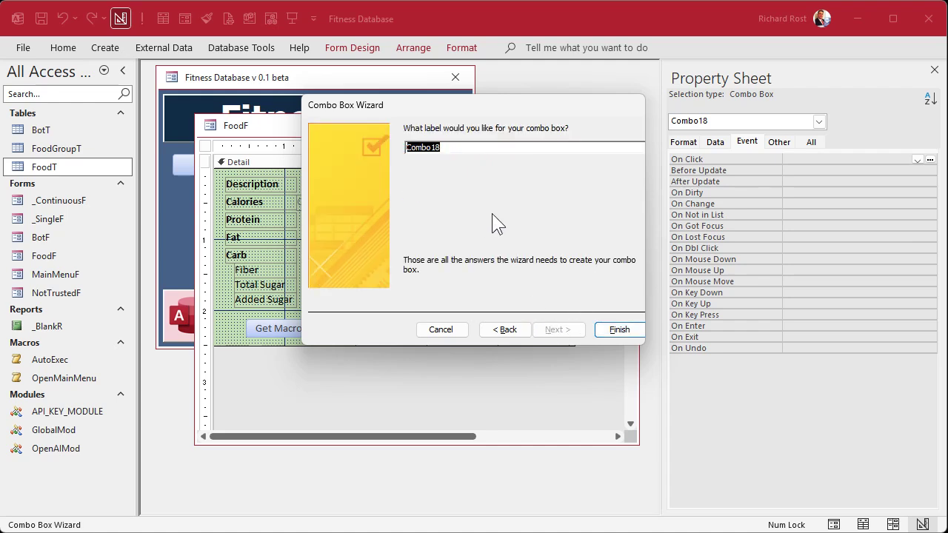
{"action": "type", "text": "Group"}
{"action": "key", "text": "Return"}
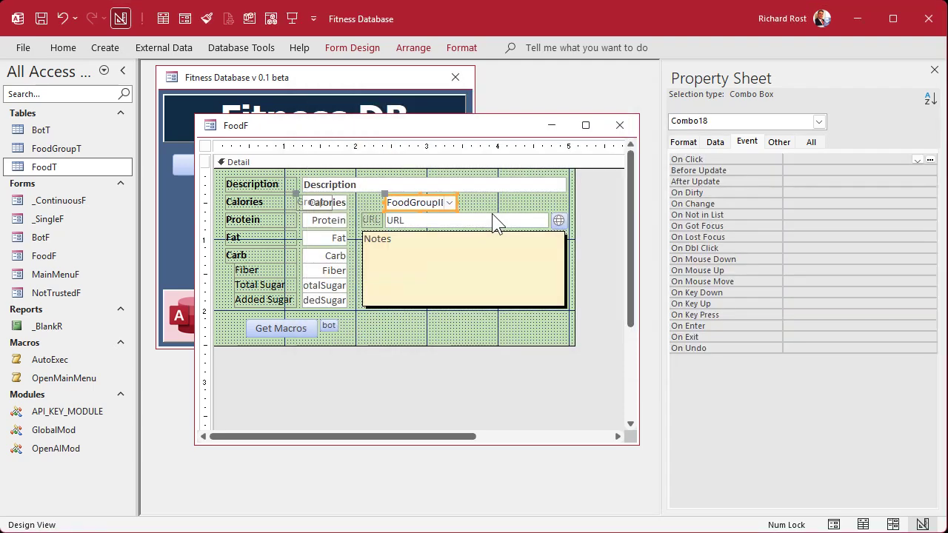
Step: Position the Group label above the URL label and place the FoodGroupID combo box directly beside it
{"action": "left_click", "coordinate": [314, 204]}
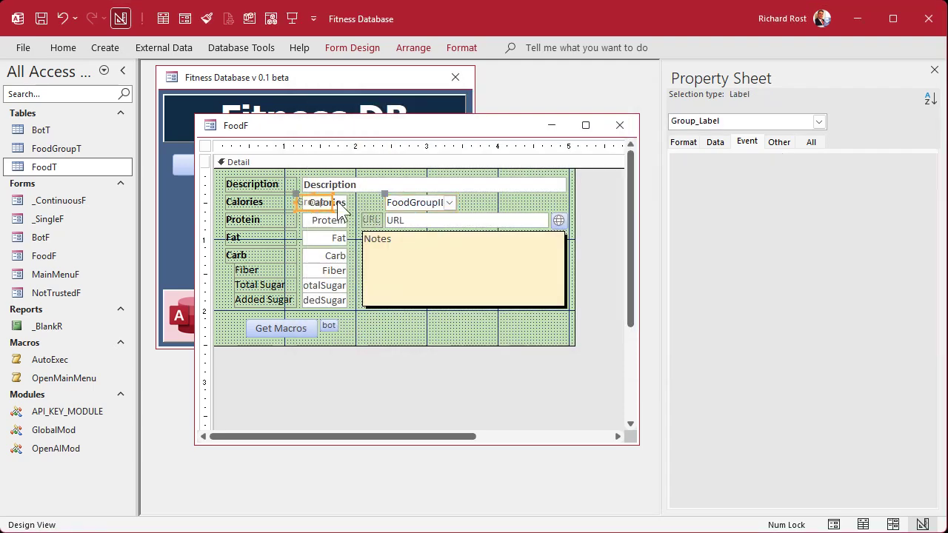
{"action": "left_click", "coordinate": [340, 207]}
{"action": "left_click_drag", "start_coordinate": [342, 204], "coordinate": [379, 203]}
{"action": "left_click_drag", "start_coordinate": [447, 196], "coordinate": [397, 194]}
Step: Align the start of the URL field with the Group combo box and widen the combo box to end level with the URL field
{"action": "left_click", "coordinate": [411, 220]}
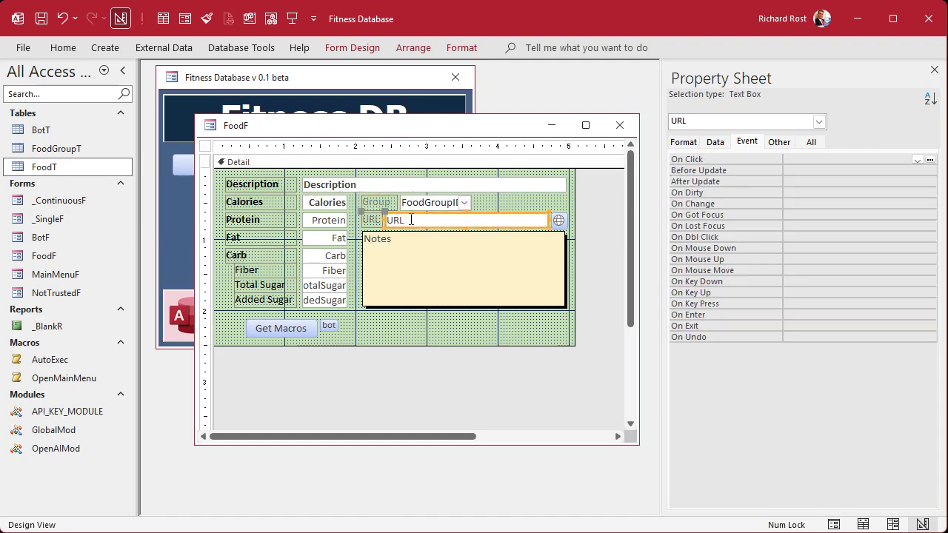
{"action": "left_click_drag", "start_coordinate": [384, 218], "coordinate": [400, 219]}
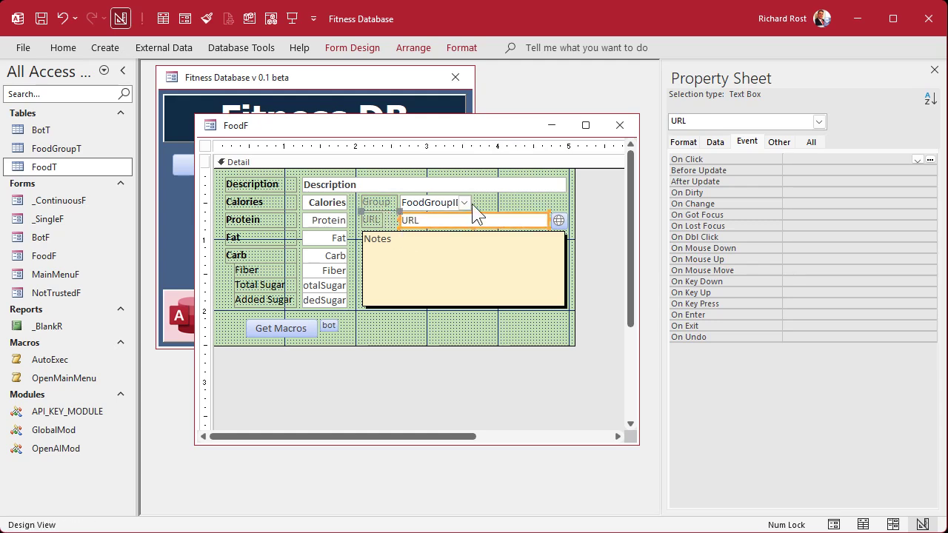
{"action": "left_click", "coordinate": [437, 202]}
{"action": "left_click_drag", "start_coordinate": [468, 202], "coordinate": [547, 202]}
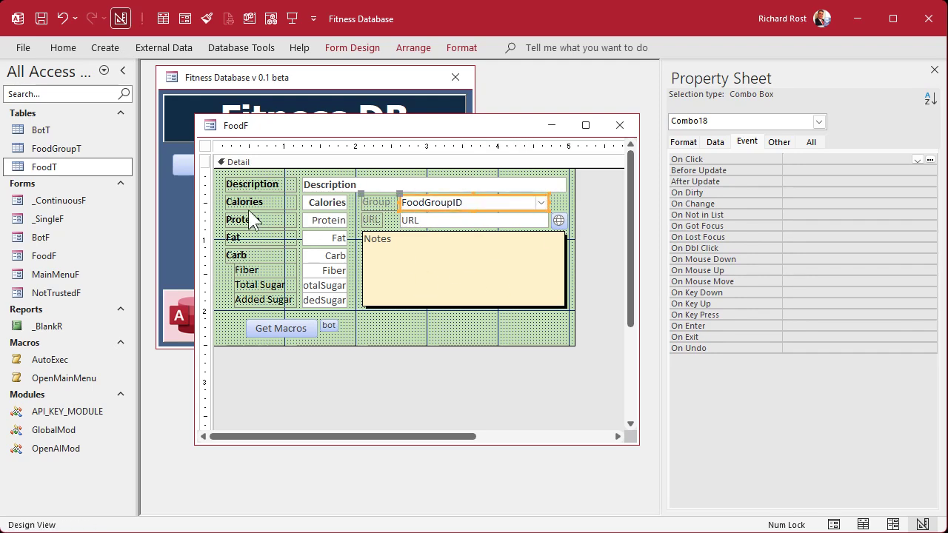
Step: Copy the Fiber label's formatting to the Group and URL labels and widen the URL label to match the Group label
{"action": "left_click", "coordinate": [260, 268]}
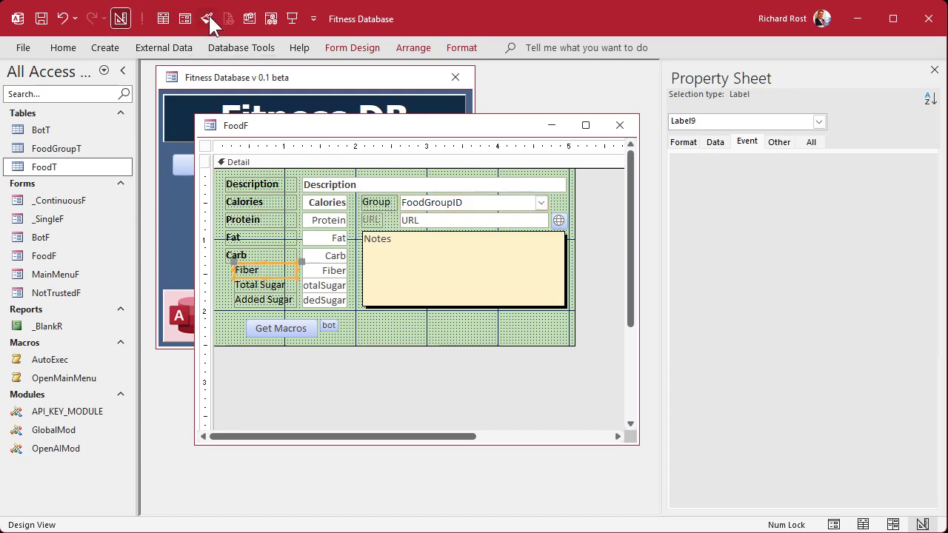
{"action": "left_click", "coordinate": [390, 229]}
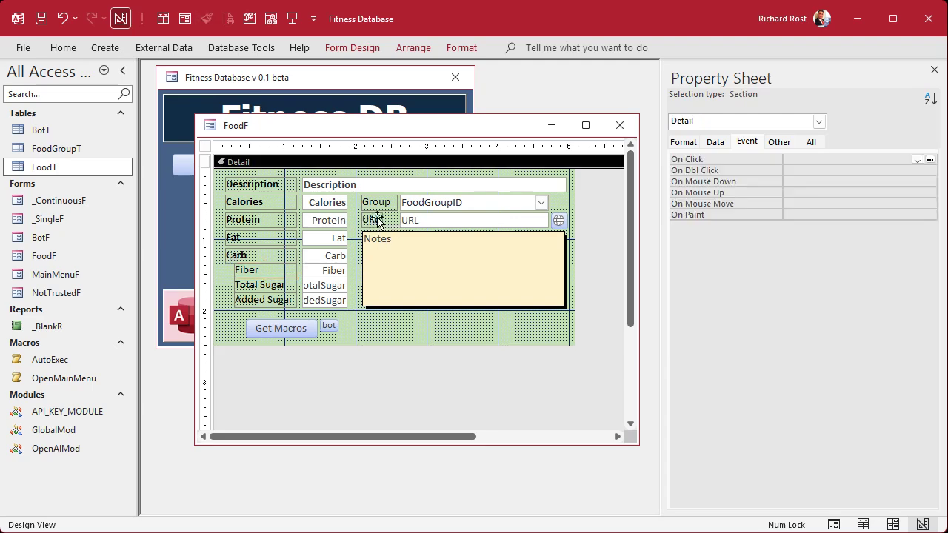
{"action": "left_click", "coordinate": [377, 220]}
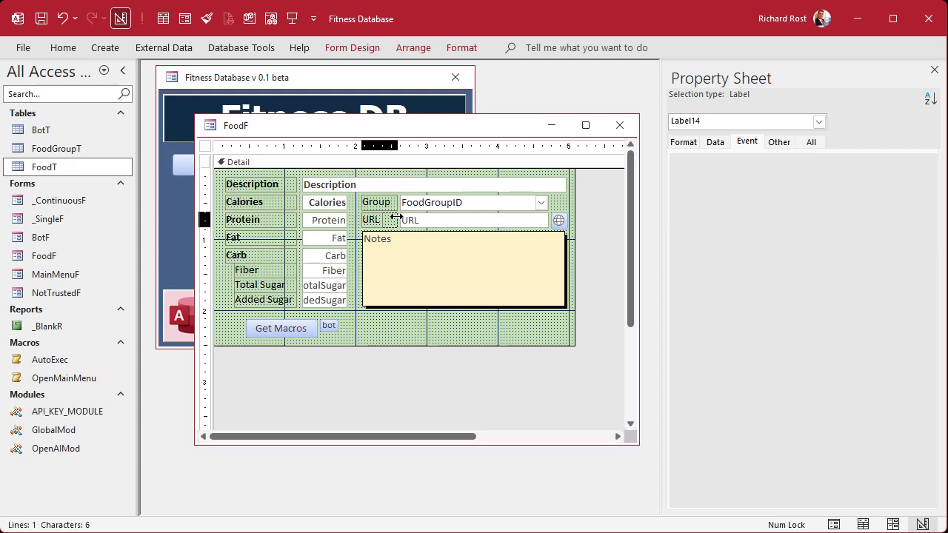
{"action": "left_click", "coordinate": [423, 330]}
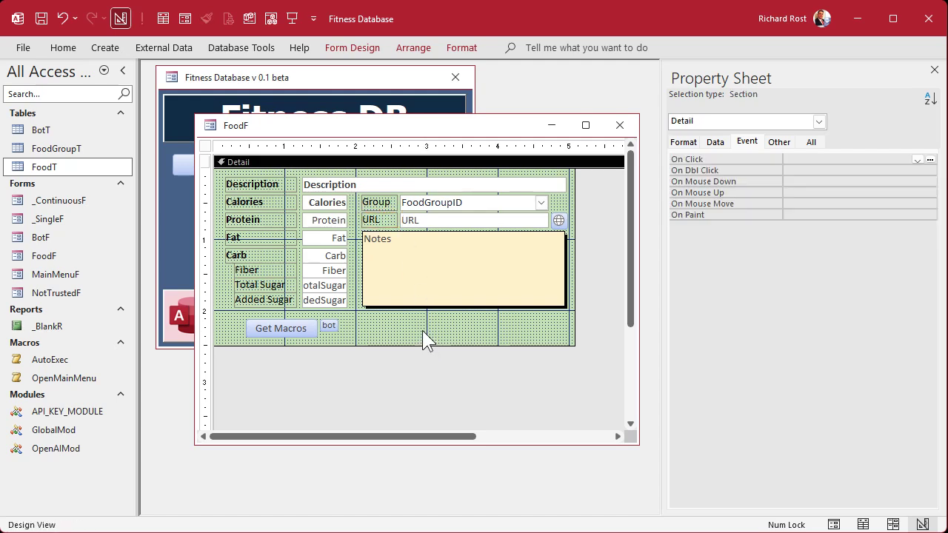
Step: Open the tab order settings for FoodF and apply the automatic order to the Detail section
{"action": "left_click", "coordinate": [348, 48]}
{"action": "left_click", "coordinate": [727, 89]}
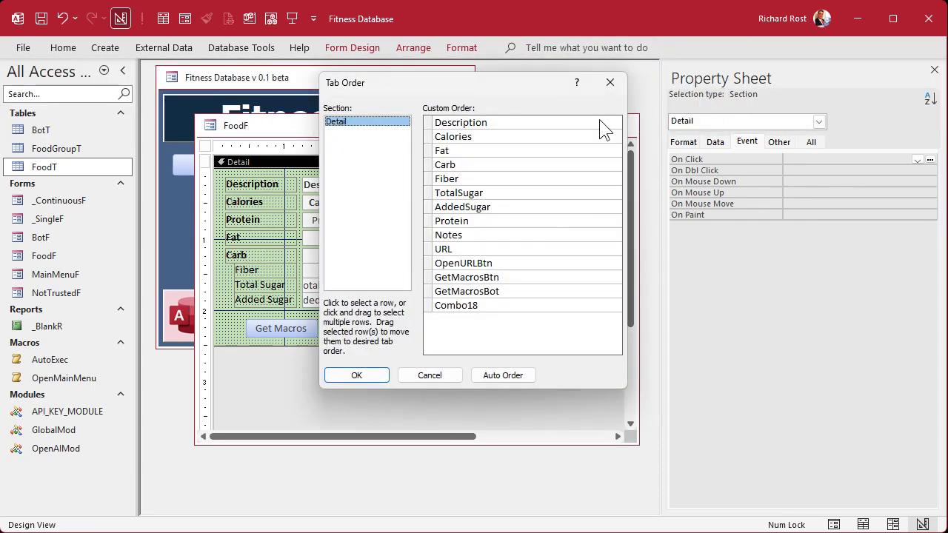
{"action": "left_click_drag", "start_coordinate": [506, 85], "coordinate": [750, 110]}
{"action": "left_click", "coordinate": [758, 400]}
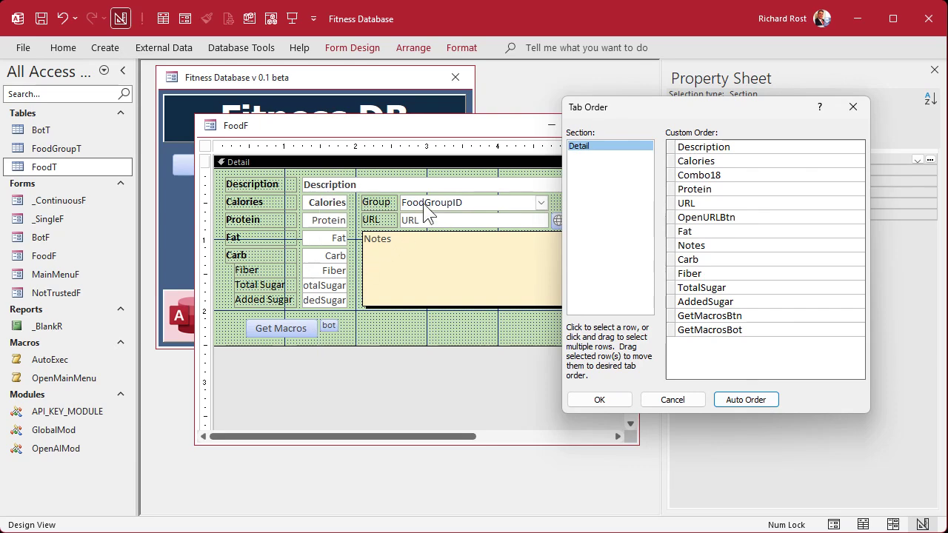
Step: Move Combo18, URL and Notes in that sequence to between AddedSugar and GetMacrosBtn in the tab order, and apply it
{"action": "left_click", "coordinate": [672, 176]}
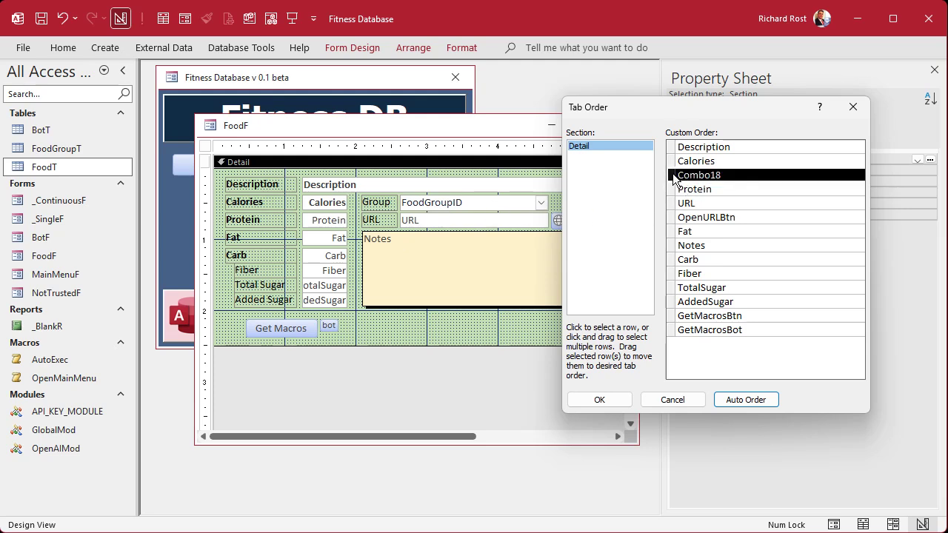
{"action": "left_click_drag", "start_coordinate": [674, 180], "coordinate": [670, 309]}
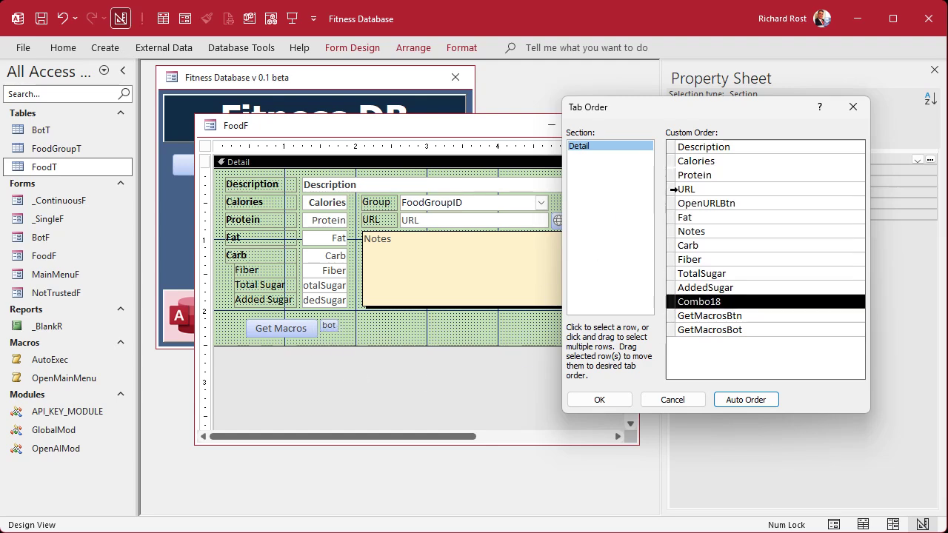
{"action": "left_click", "coordinate": [670, 189]}
{"action": "left_click_drag", "start_coordinate": [671, 192], "coordinate": [671, 312]}
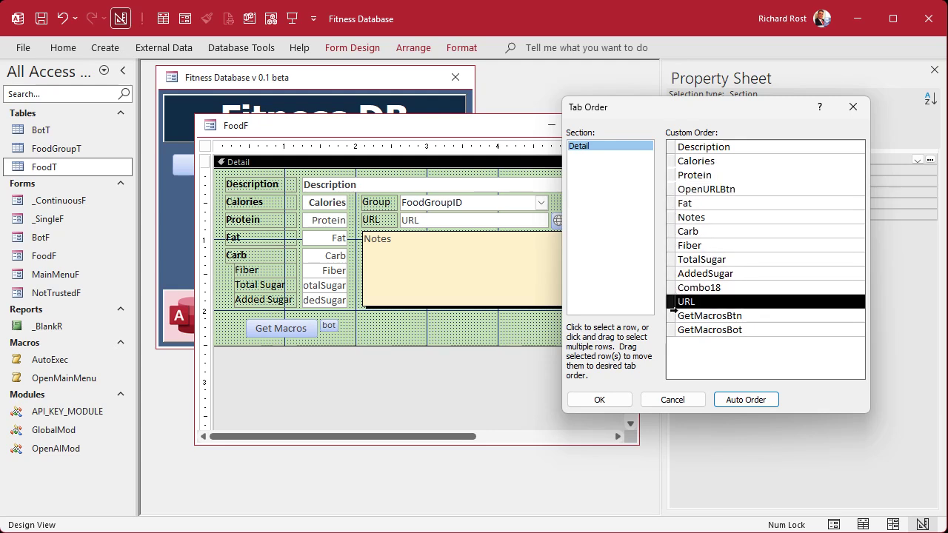
{"action": "left_click", "coordinate": [671, 217]}
{"action": "left_click_drag", "start_coordinate": [670, 217], "coordinate": [670, 312]}
{"action": "left_click", "coordinate": [604, 402]}
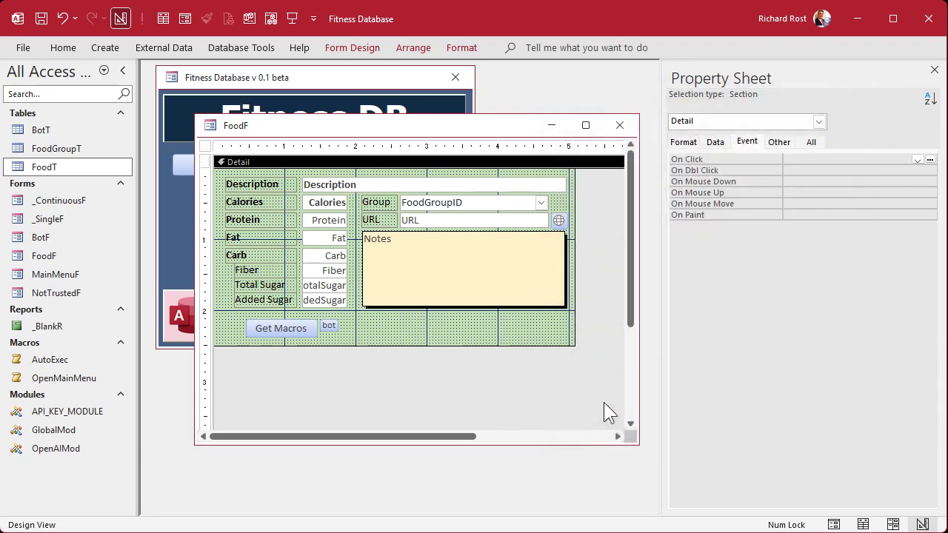
Step: Toggle the Tab Stop property of the Get Macros and bot buttons together
{"action": "left_click_drag", "start_coordinate": [363, 332], "coordinate": [276, 338]}
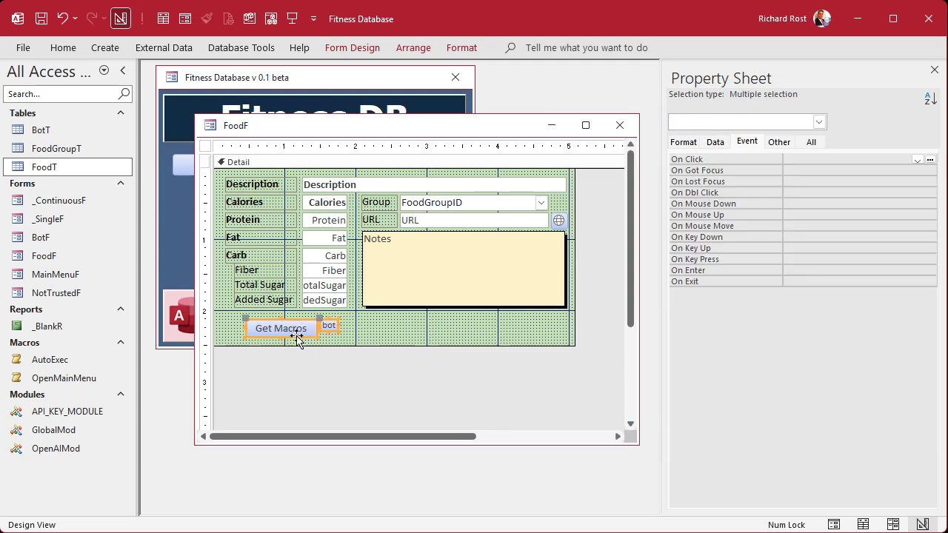
{"action": "left_click", "coordinate": [778, 142]}
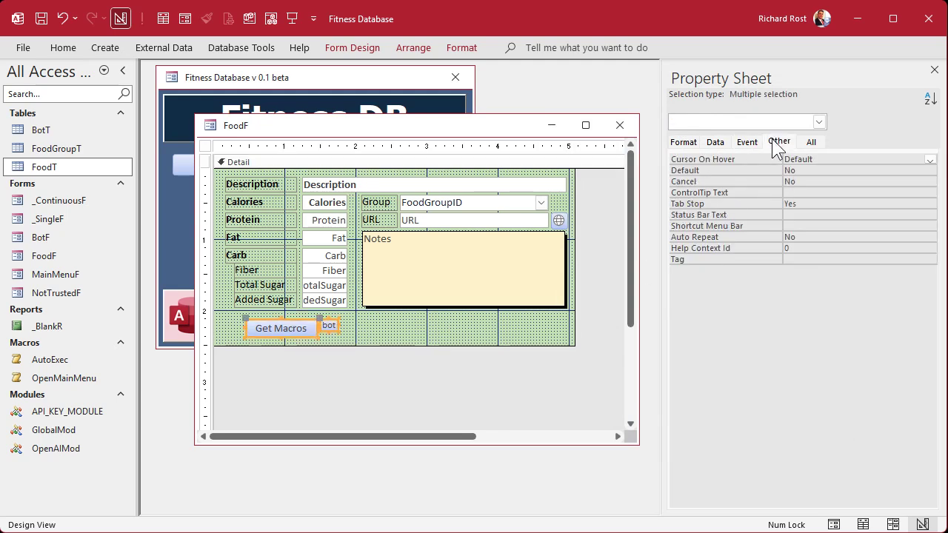
{"action": "left_click", "coordinate": [832, 205]}
{"action": "left_click", "coordinate": [545, 316]}
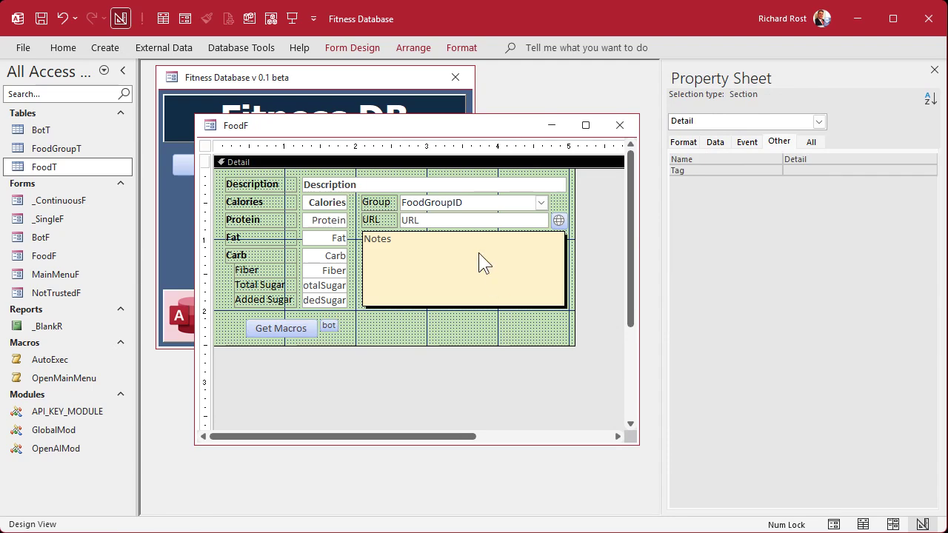
Step: Rename the Group combo box on FoodF to FoodGroupCombo
{"action": "left_click", "coordinate": [458, 207]}
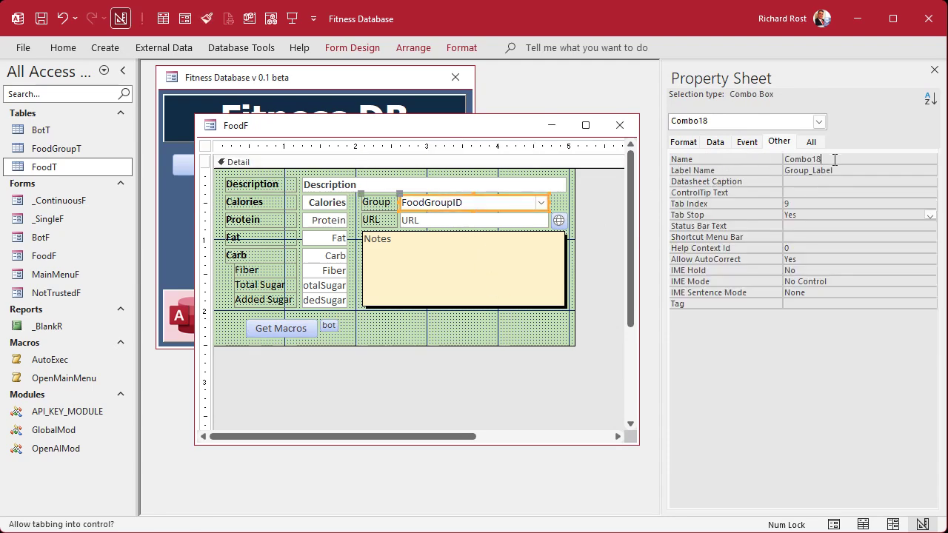
{"action": "left_click", "coordinate": [754, 157]}
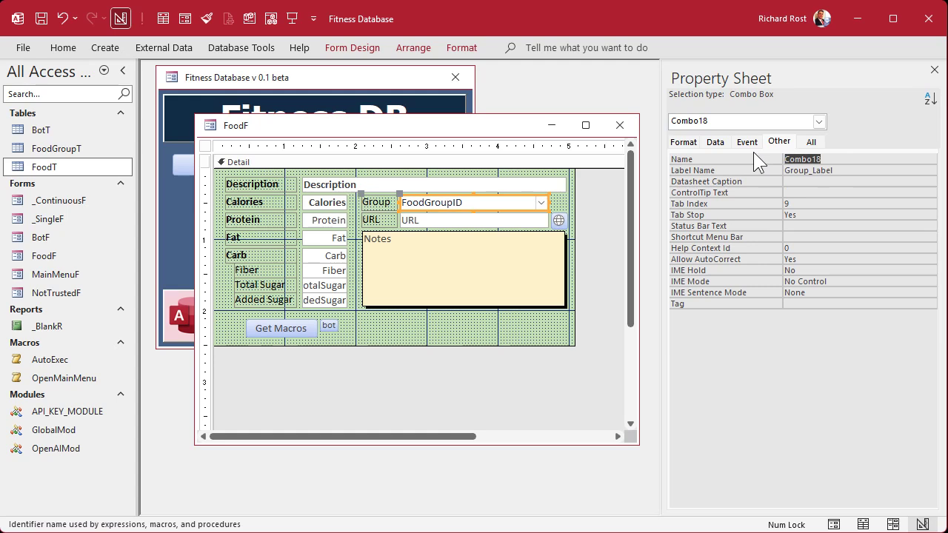
{"action": "type", "text": "FoodGroupCombo"}
{"action": "key", "text": "Return"}
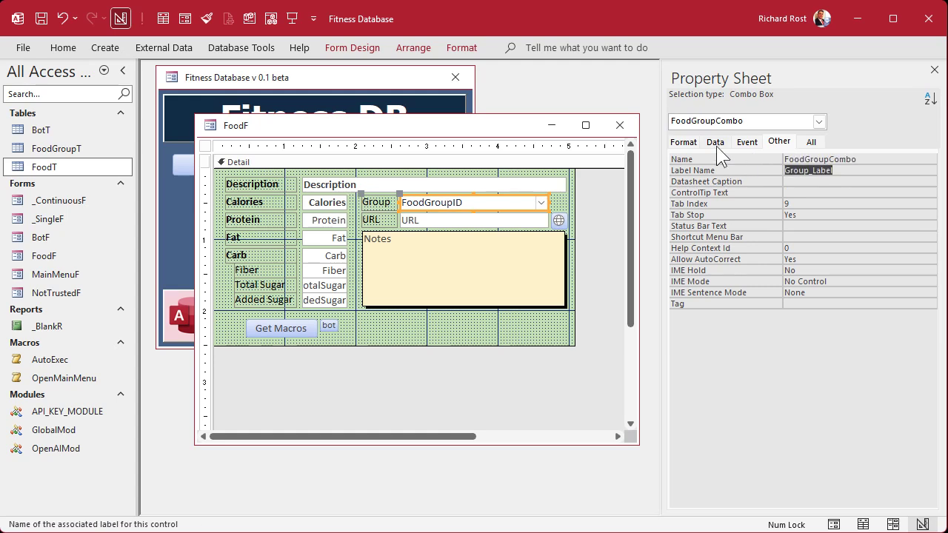
Step: Close the form design, reopen the food form from the main menu, and set the first cereal record's Group to Grains
{"action": "left_click", "coordinate": [620, 125]}
{"action": "left_click", "coordinate": [200, 170]}
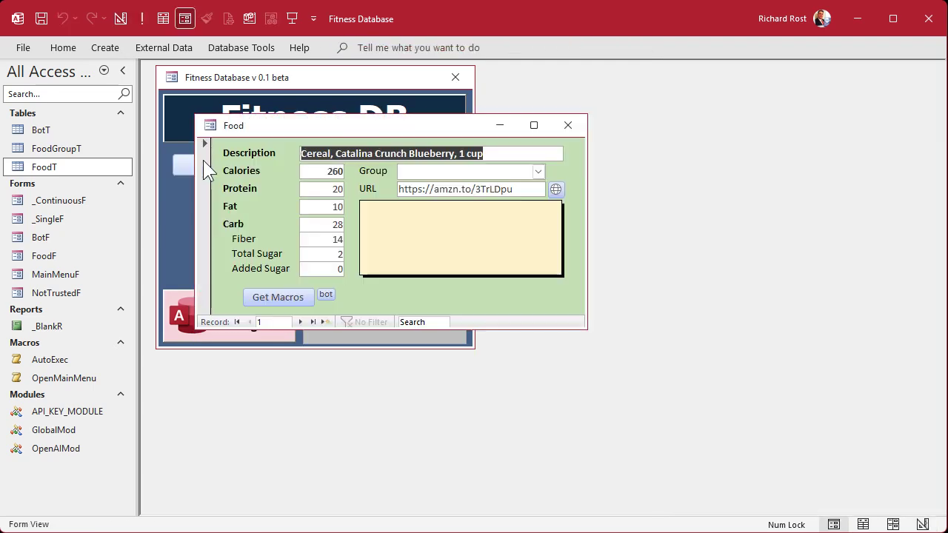
{"action": "left_click", "coordinate": [538, 171]}
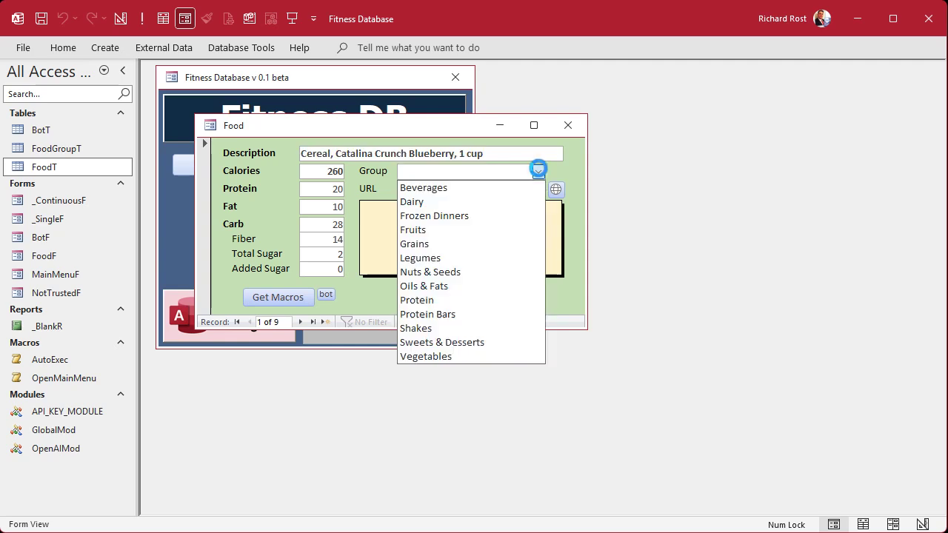
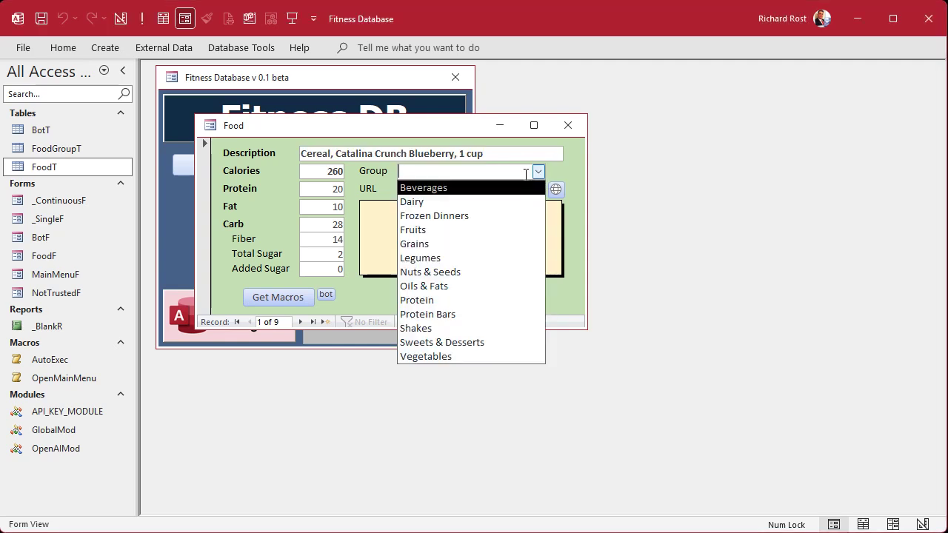
{"action": "type", "text": "G"}
{"action": "key", "text": "Tab"}
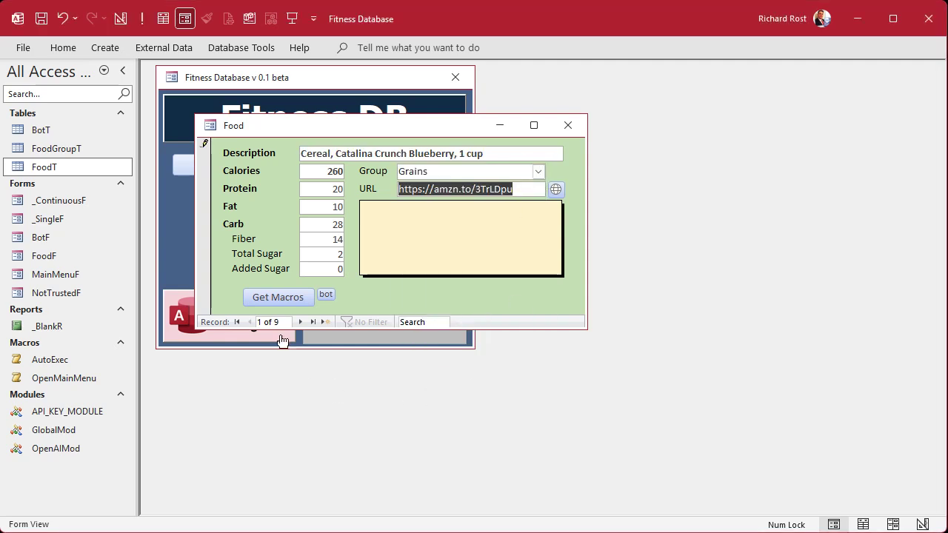
Step: Go to the "Banana, 1 medium" record and set its Group to Fruits
{"action": "left_click", "coordinate": [301, 322]}
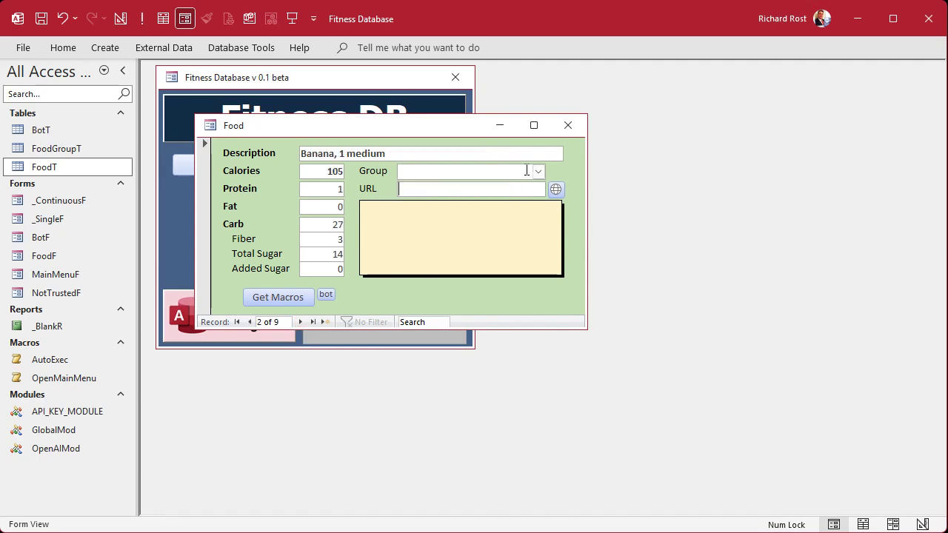
{"action": "left_click", "coordinate": [539, 171]}
{"action": "type", "text": "fr"}
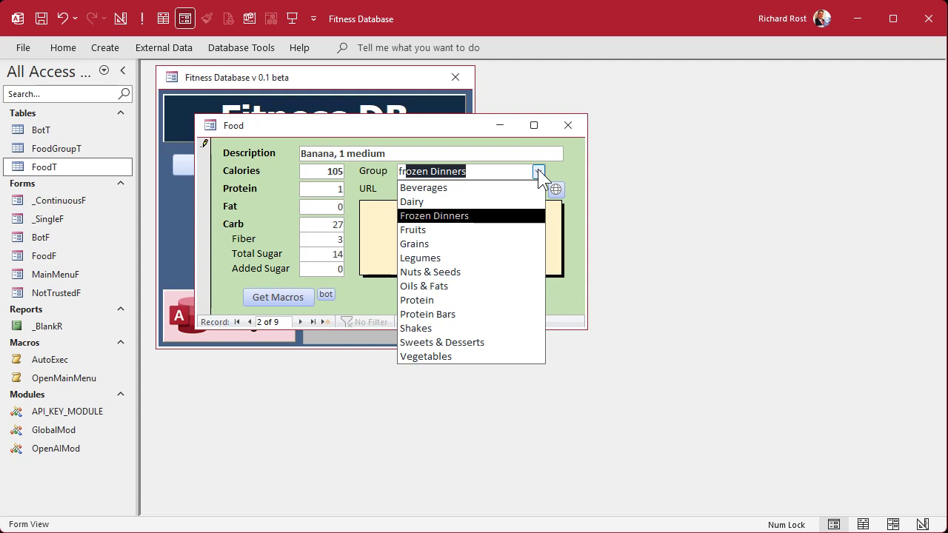
{"action": "type", "text": "uits"}
{"action": "key", "text": "Tab"}
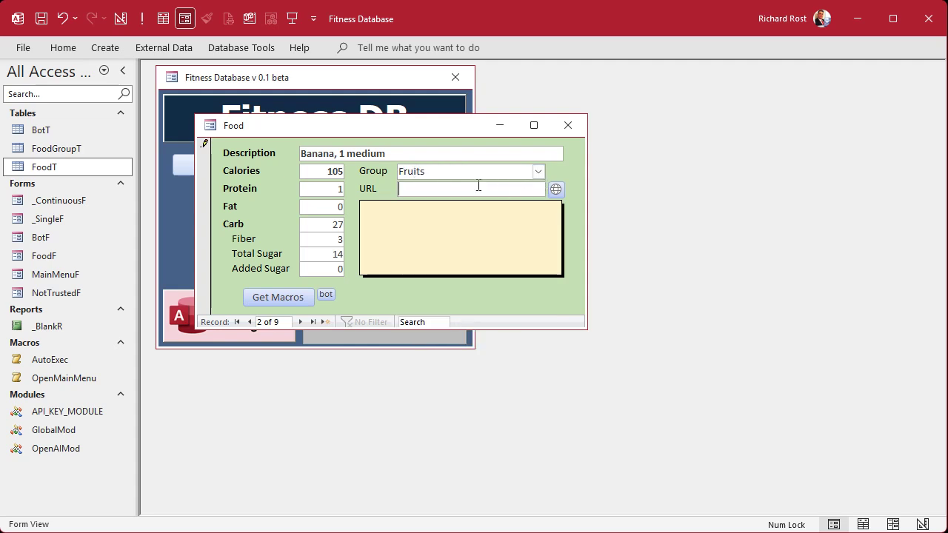
Step: Return to the Group field and browse forward through the food records to "Avocado, 4 oz"
{"action": "key", "text": "shift+Tab"}
{"action": "left_click", "coordinate": [300, 322]}
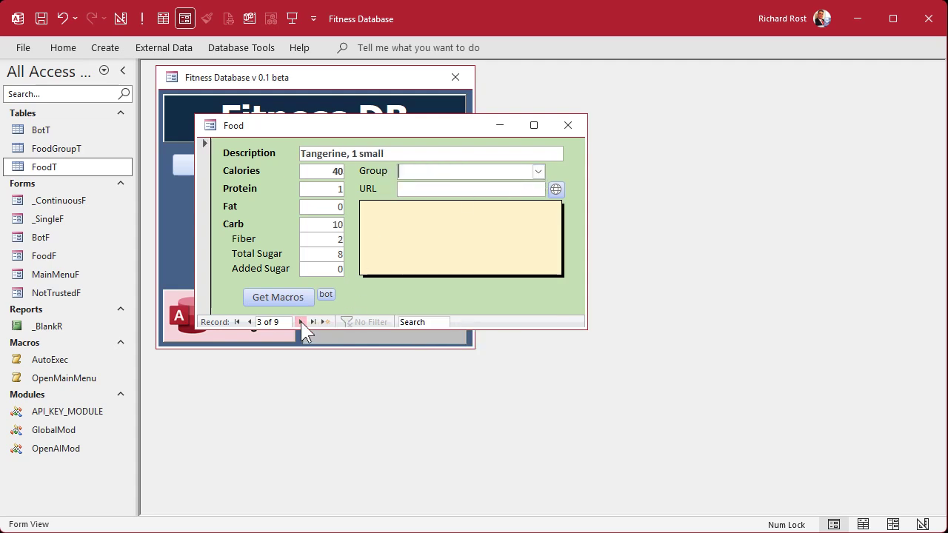
{"action": "left_click", "coordinate": [301, 322]}
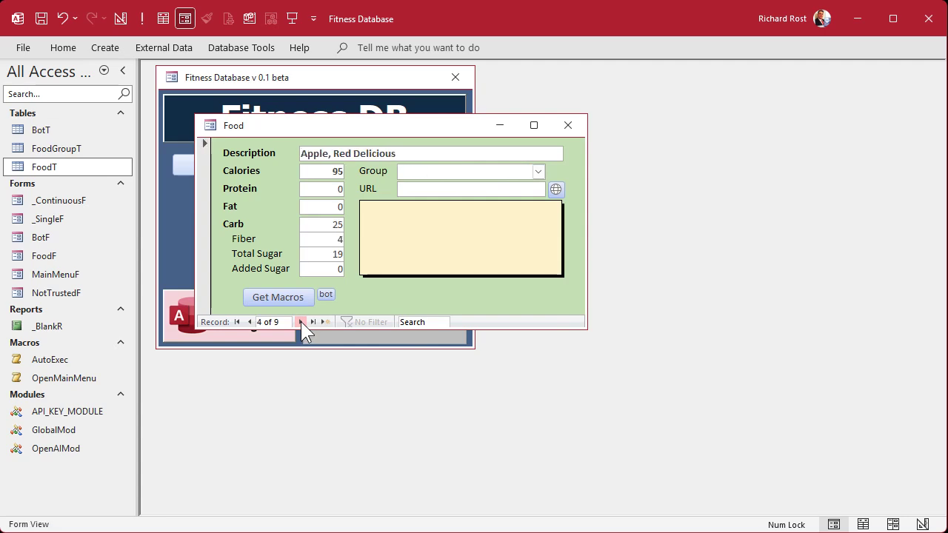
{"action": "left_click", "coordinate": [300, 321]}
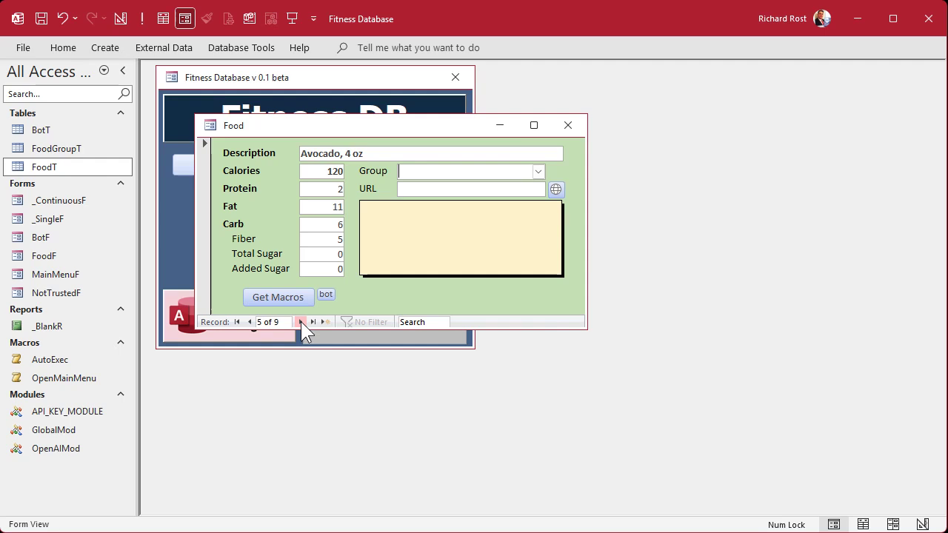
Step: Set the Group of "Avocado, 4 oz" to Oils & Fats and that of "Beans, Black, 1/2 cup" to Legumes
{"action": "left_click", "coordinate": [538, 172]}
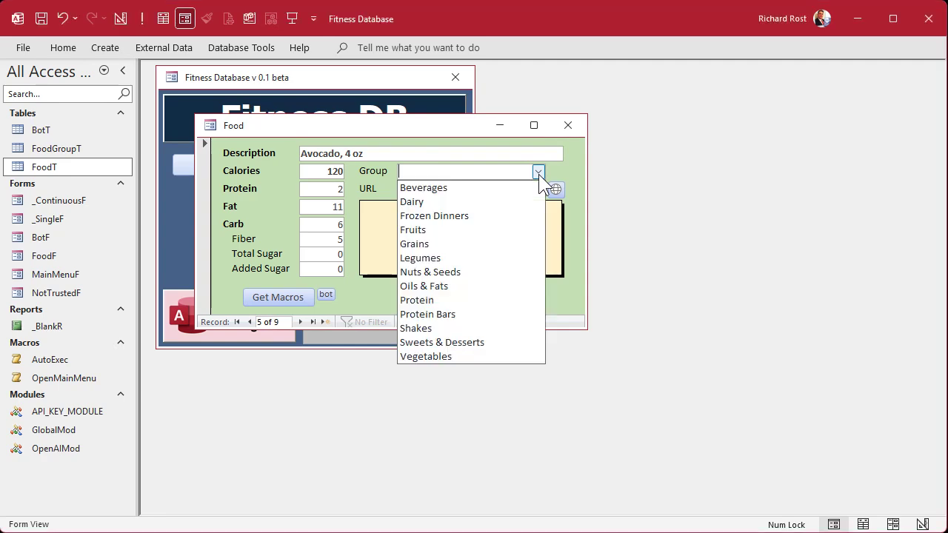
{"action": "left_click", "coordinate": [480, 286]}
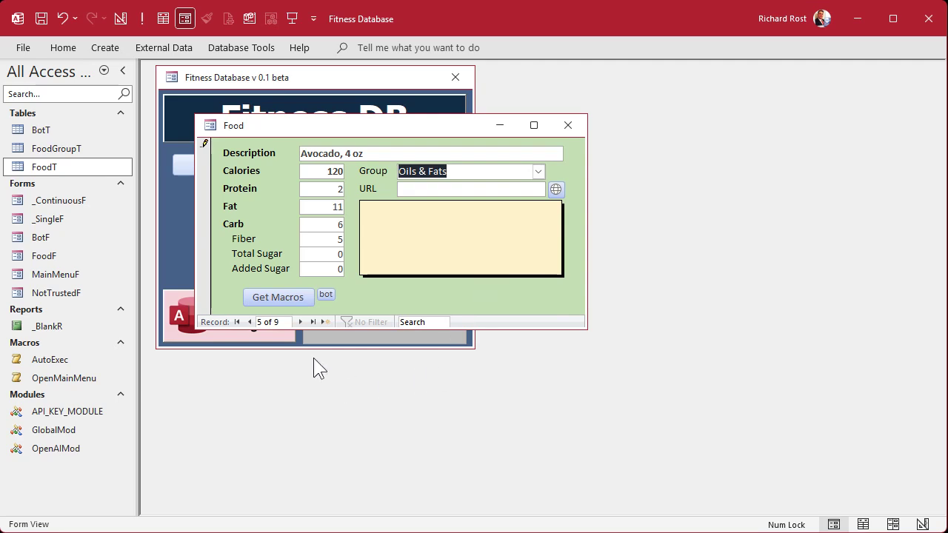
{"action": "left_click", "coordinate": [301, 322]}
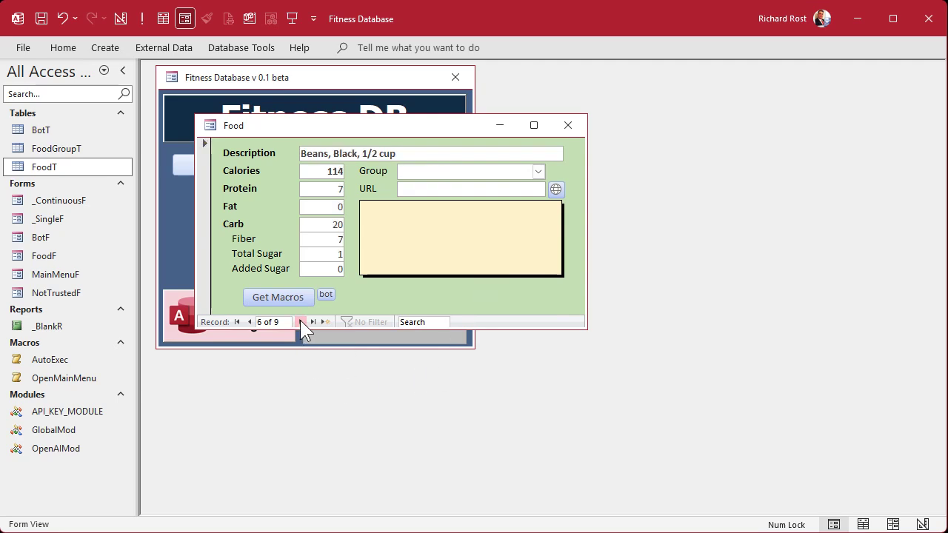
{"action": "left_click", "coordinate": [537, 171]}
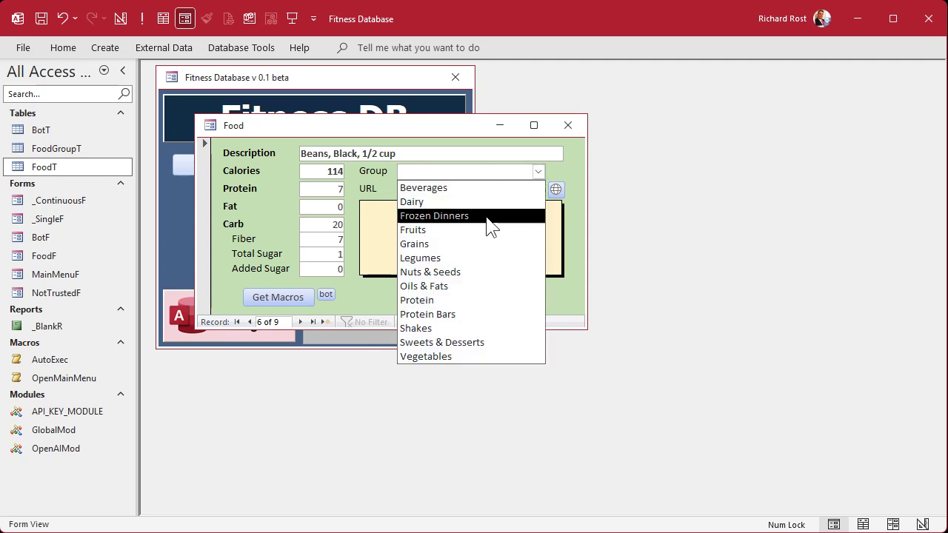
{"action": "left_click", "coordinate": [485, 258]}
Step: Set the Group of "Blueberries, 1 cup" to Fruits and that of "Cheese, Provolone, 1 slice" to Dairy
{"action": "left_click", "coordinate": [300, 322]}
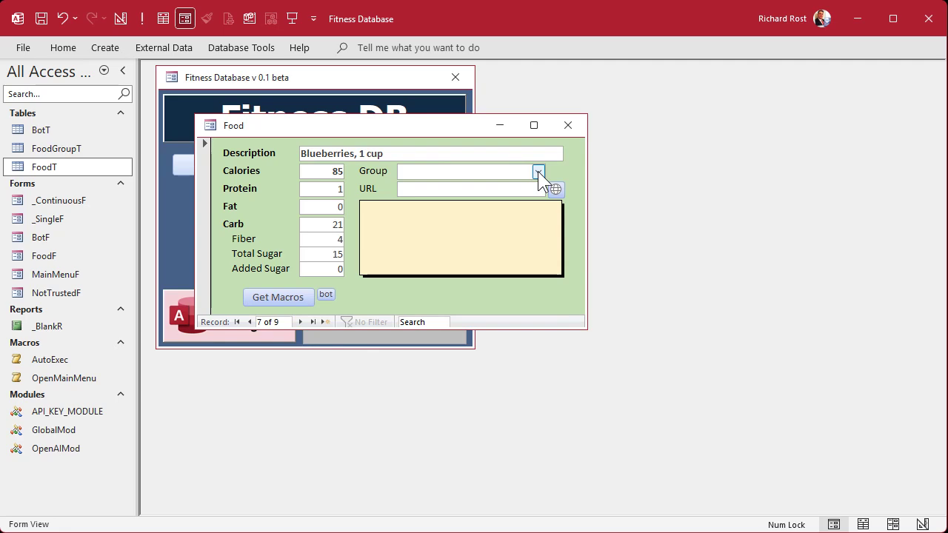
{"action": "type", "text": "Fruits"}
{"action": "left_click", "coordinate": [299, 322]}
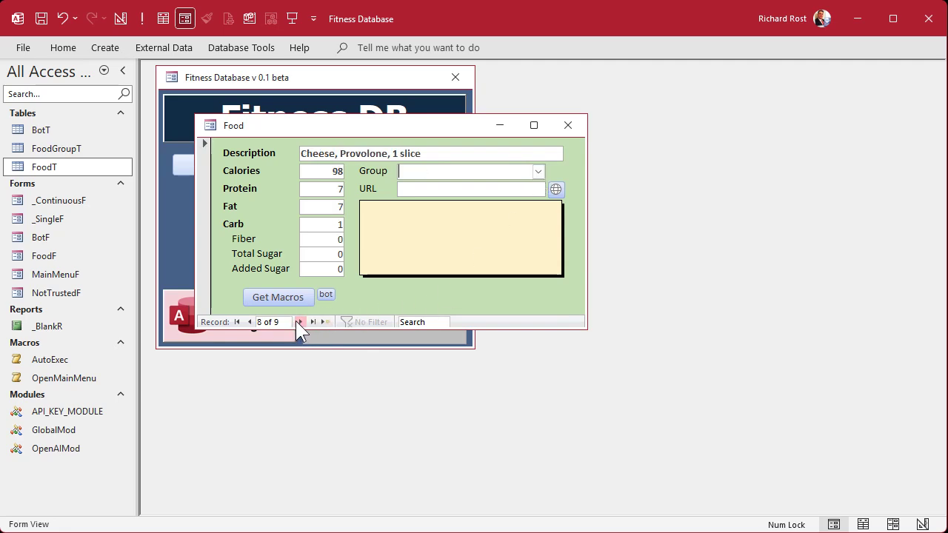
{"action": "left_click", "coordinate": [538, 171]}
{"action": "left_click", "coordinate": [502, 201]}
Step: Go to the "Chicken Breast, grilled, 1 oz" record, set its Group to Protein, and enter the notes box
{"action": "left_click", "coordinate": [299, 322]}
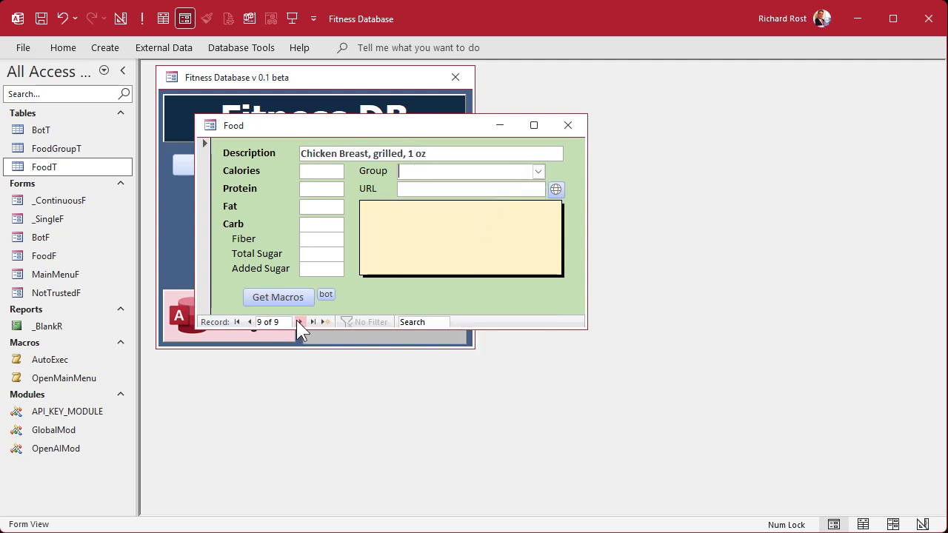
{"action": "type", "text": "protein"}
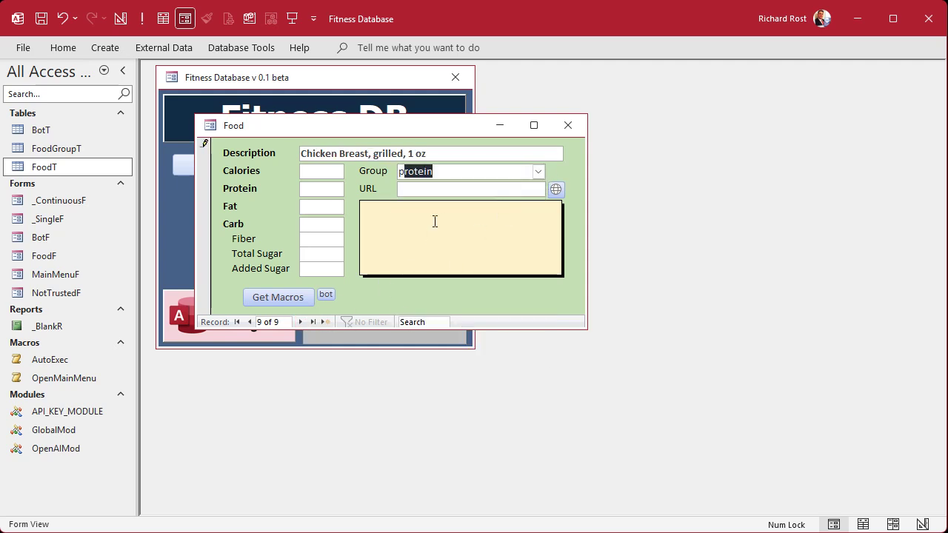
{"action": "key", "text": "Tab"}
{"action": "left_click", "coordinate": [438, 237]}
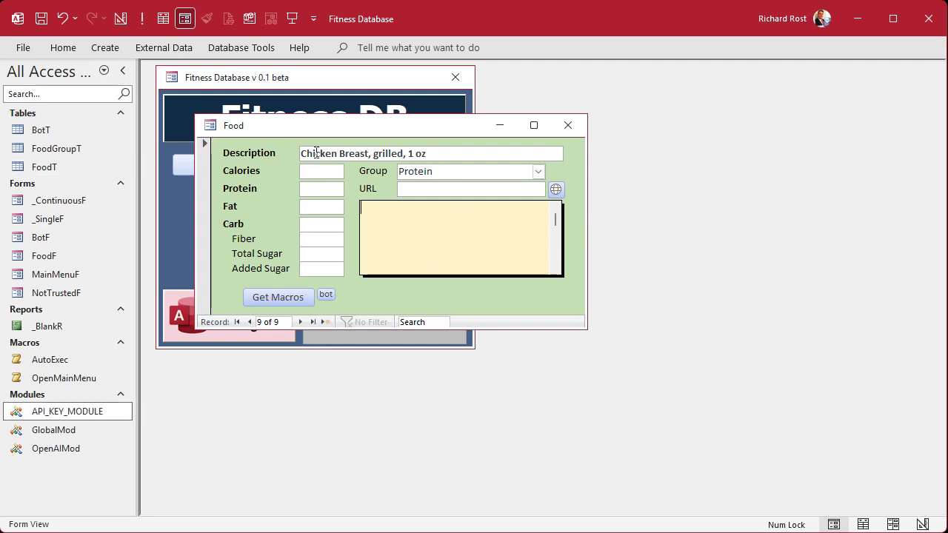
Step: Retrieve the macros for the chicken breast record, and close the food form after moving it beside the main menu
{"action": "left_click", "coordinate": [271, 296]}
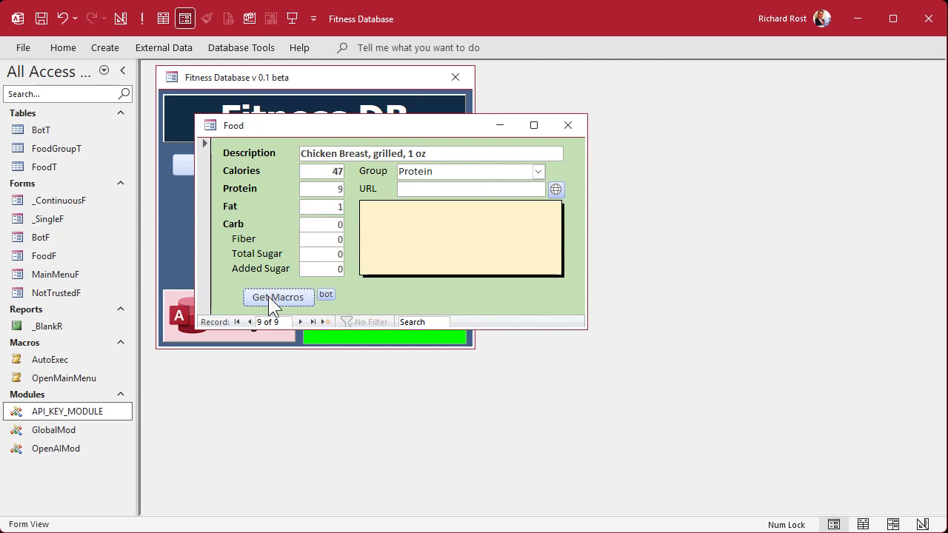
{"action": "left_click_drag", "start_coordinate": [355, 129], "coordinate": [641, 111]}
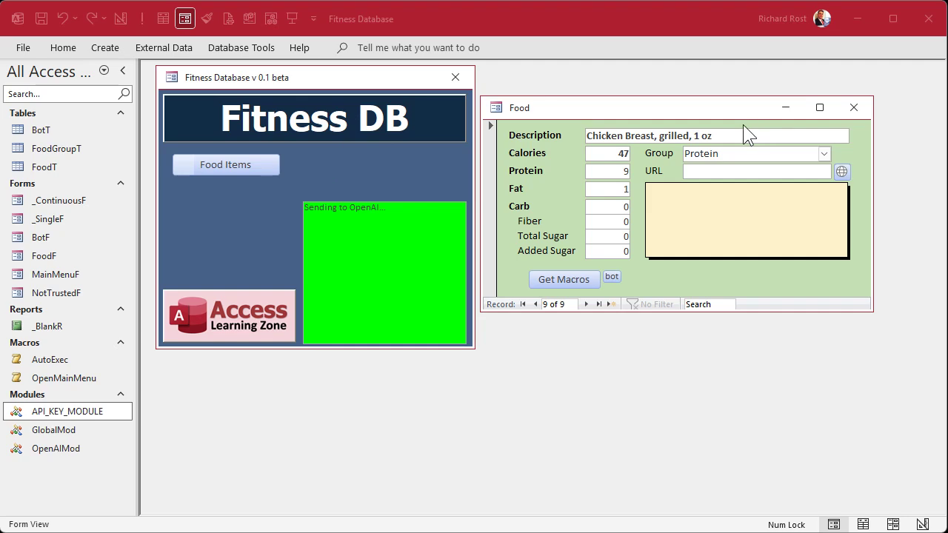
{"action": "left_click", "coordinate": [852, 109]}
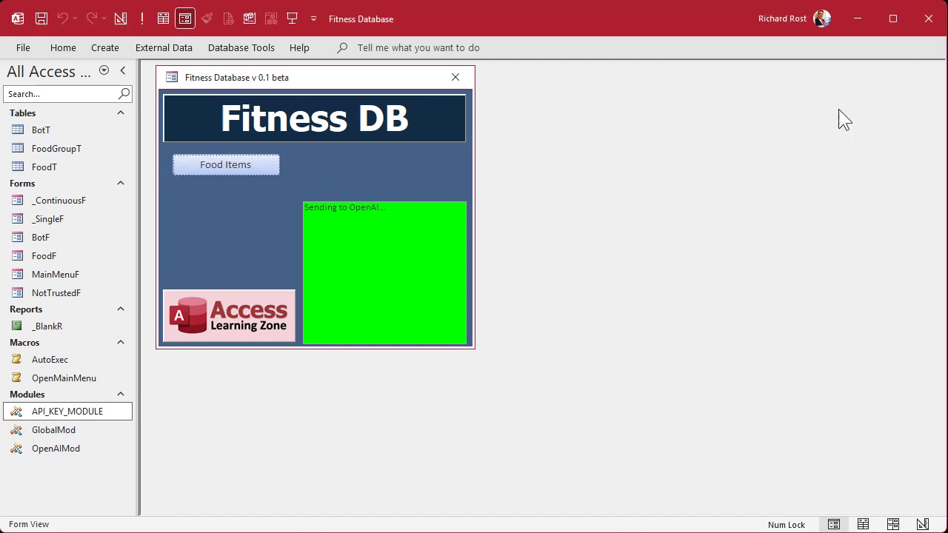
Step: Create a query in design view with FoodGroupT and FoodT, clearing the side panes and spacing the two tables apart
{"action": "left_click", "coordinate": [113, 47]}
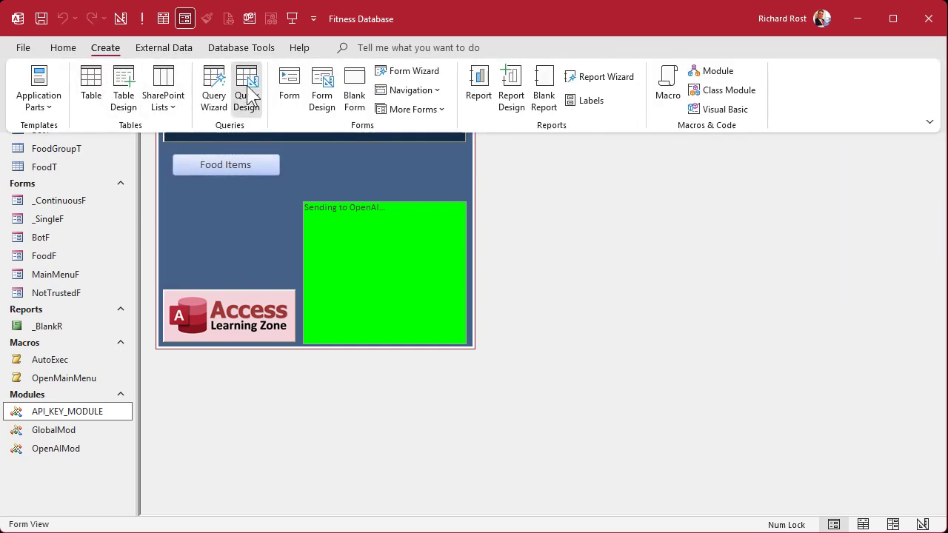
{"action": "left_click", "coordinate": [246, 95]}
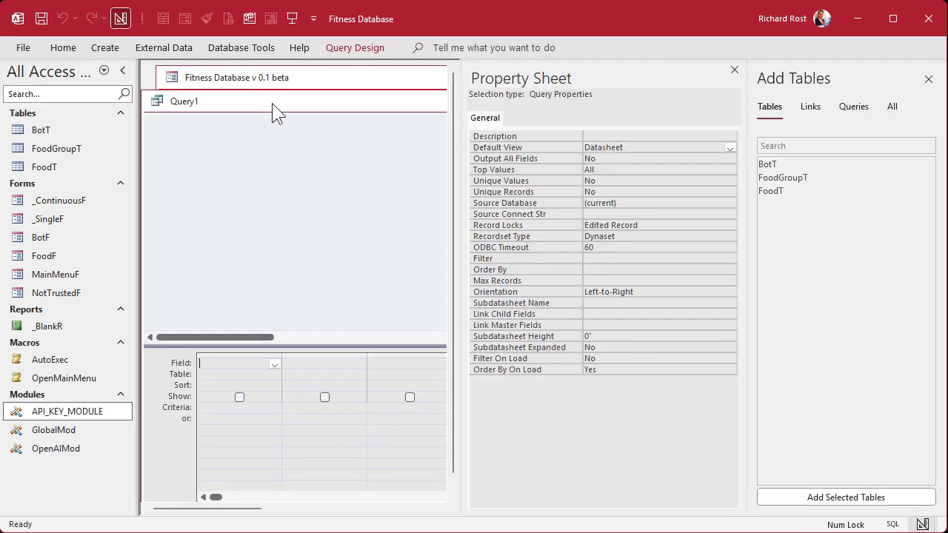
{"action": "double_click", "coordinate": [806, 179]}
{"action": "double_click", "coordinate": [801, 191]}
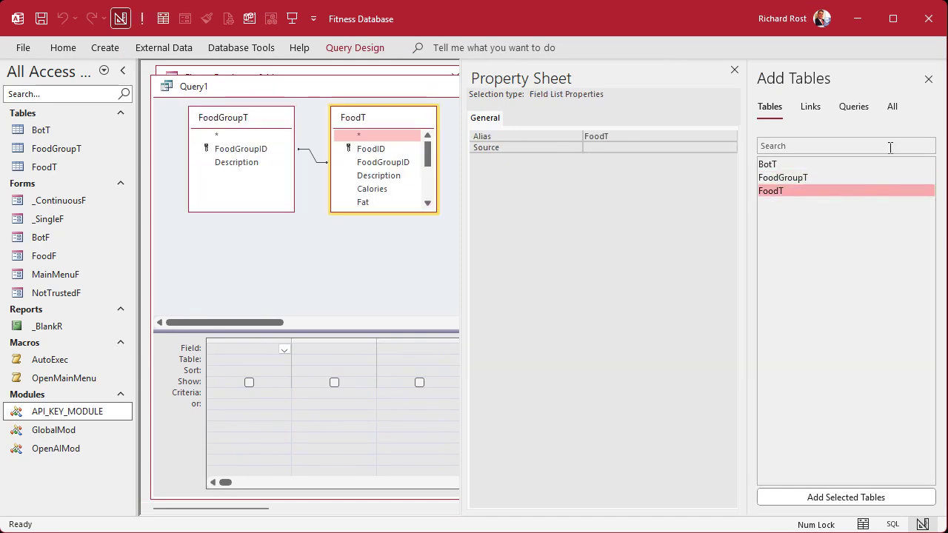
{"action": "left_click", "coordinate": [927, 79]}
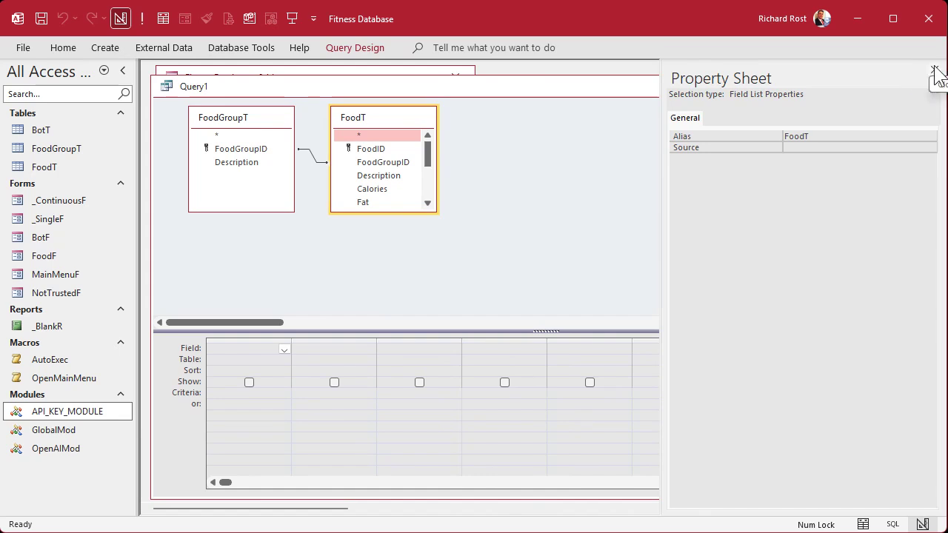
{"action": "left_click", "coordinate": [931, 73]}
{"action": "left_click_drag", "start_coordinate": [414, 116], "coordinate": [433, 112]}
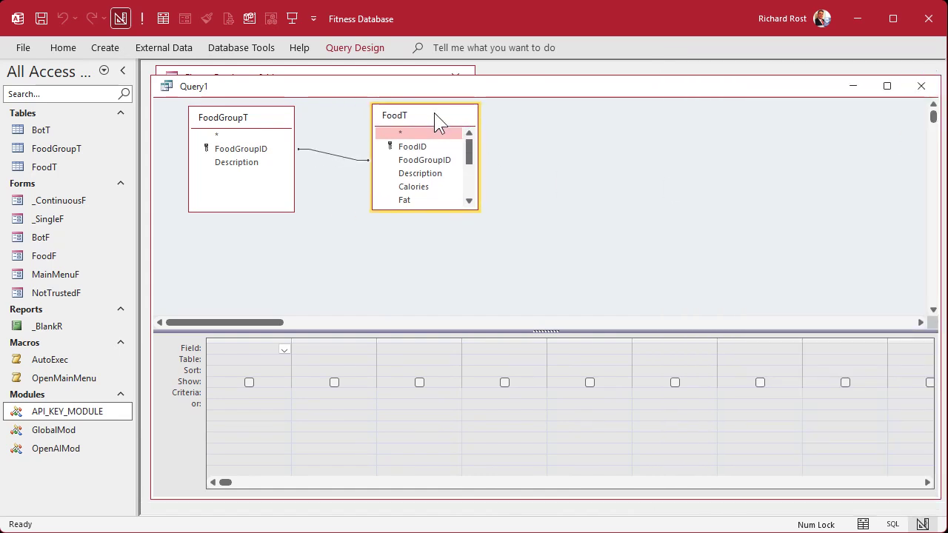
Step: Add FoodGroupT's Description field to the query with the alias FoodGroup
{"action": "double_click", "coordinate": [236, 163]}
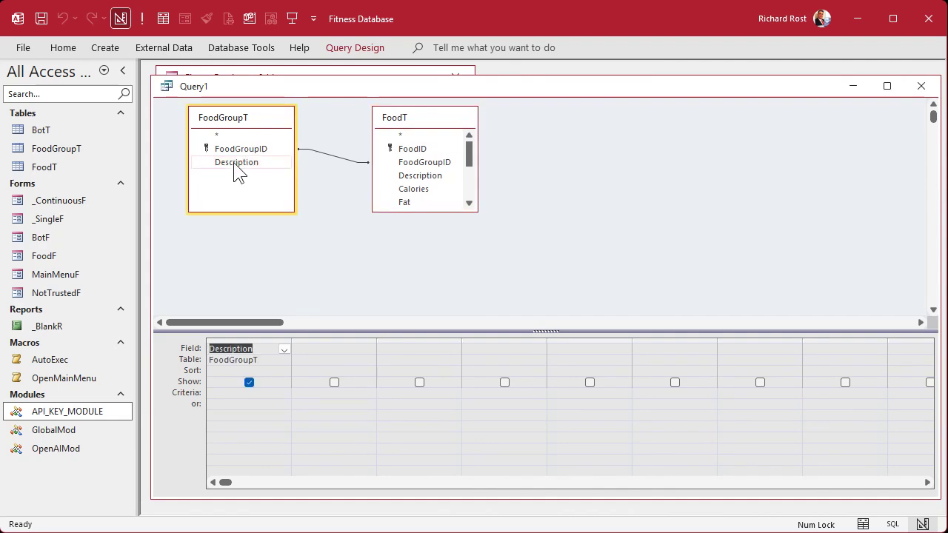
{"action": "double_click", "coordinate": [293, 339]}
{"action": "left_click", "coordinate": [275, 345]}
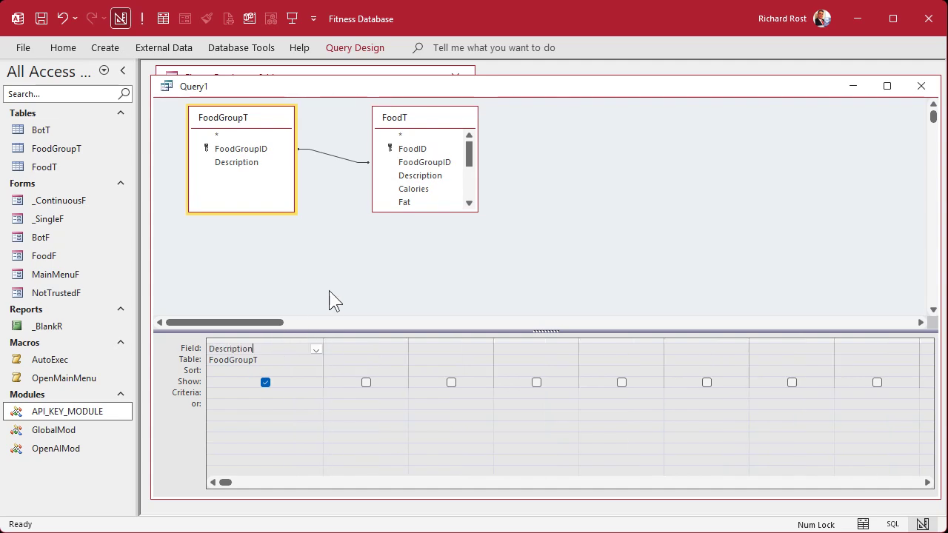
{"action": "type", "text": "FoodGroup:"}
{"action": "key", "text": "Tab"}
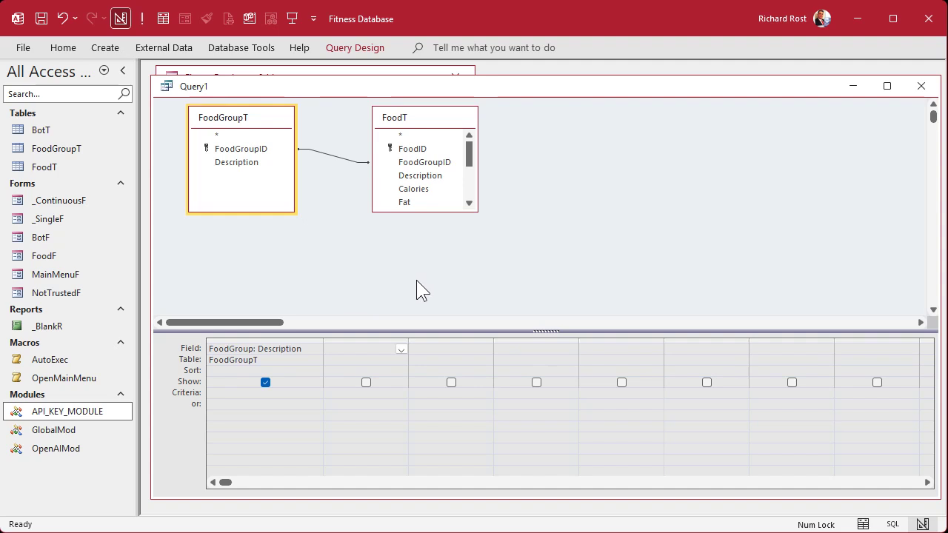
Step: Add FoodGroupT's FoodGroupID to the query, make it the first column, and narrow that column
{"action": "left_click_drag", "start_coordinate": [408, 339], "coordinate": [521, 339]}
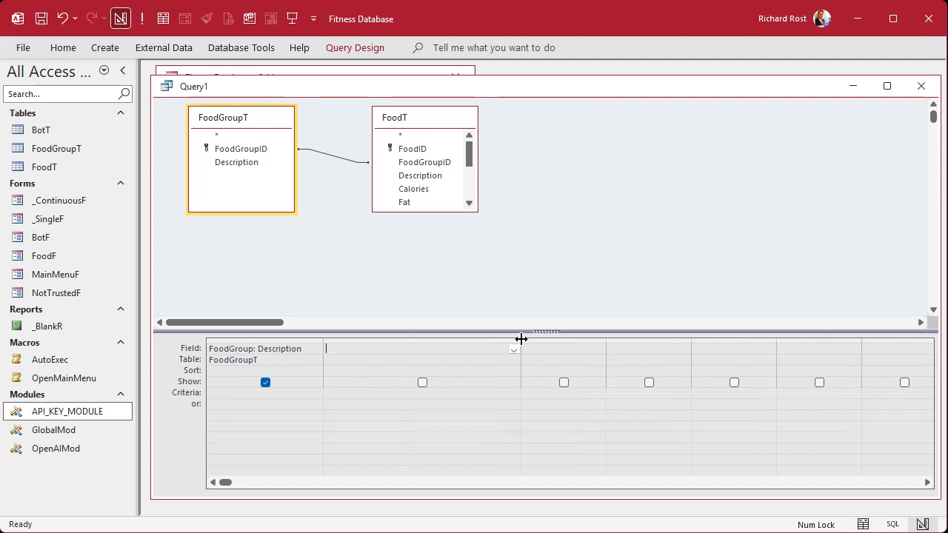
{"action": "double_click", "coordinate": [241, 149]}
{"action": "left_click", "coordinate": [379, 339]}
{"action": "left_click_drag", "start_coordinate": [379, 339], "coordinate": [260, 334]}
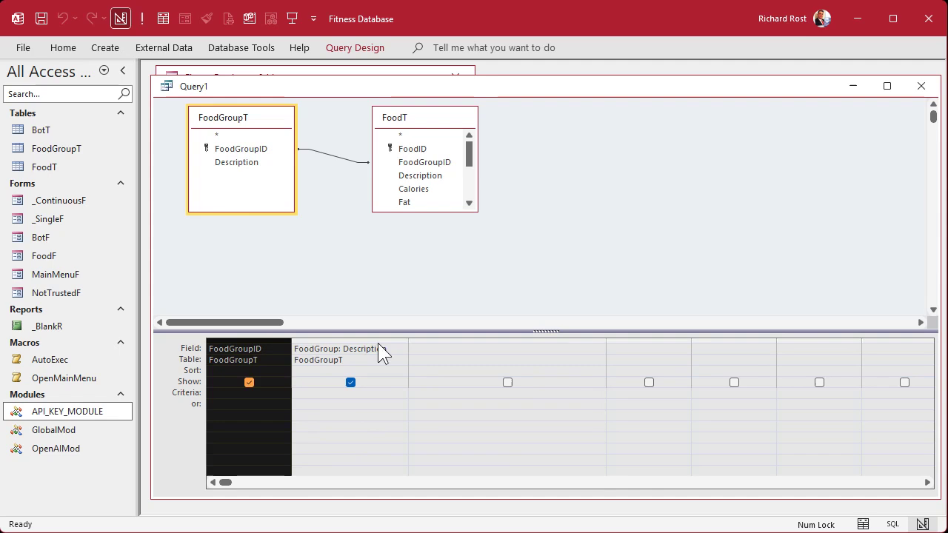
{"action": "left_click", "coordinate": [465, 347]}
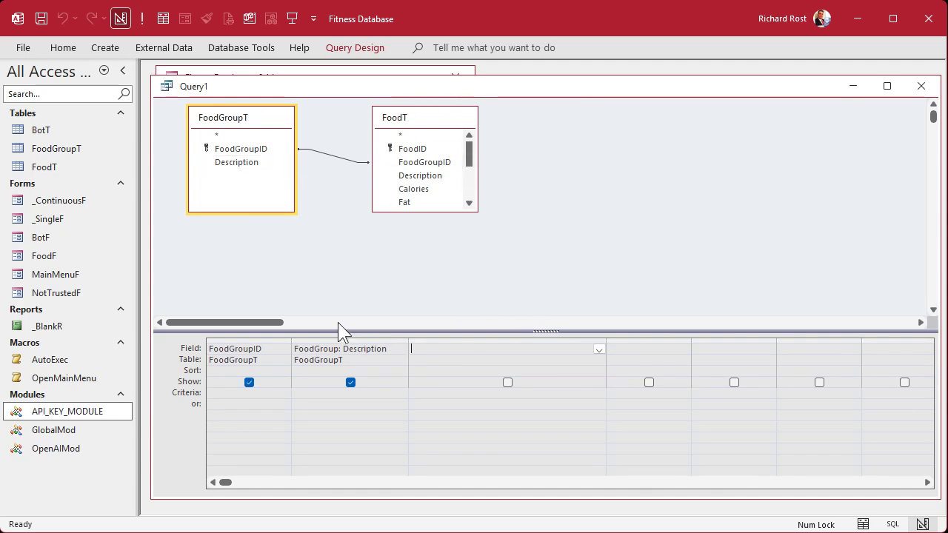
{"action": "left_click_drag", "start_coordinate": [291, 339], "coordinate": [277, 345]}
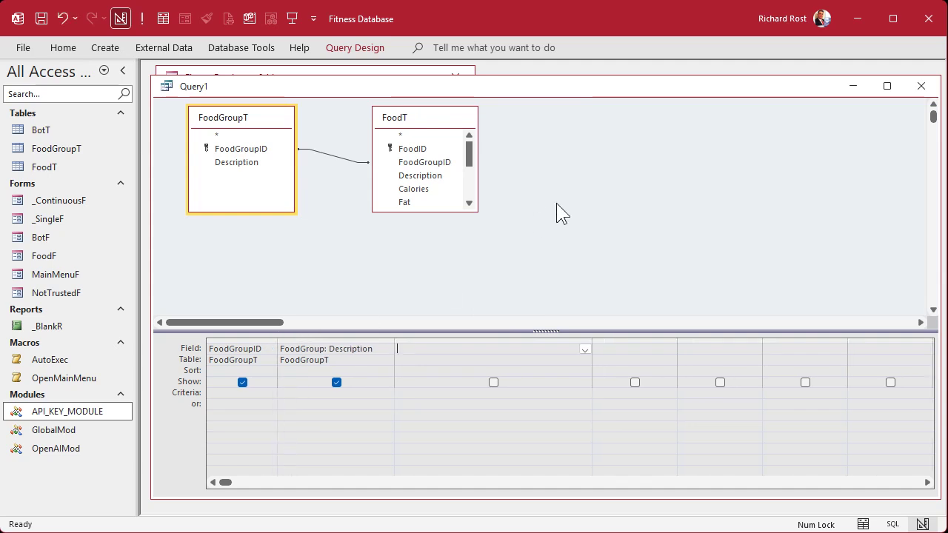
Step: Add FoodT's FoodID and Description fields to the query, aliasing Description as FoodDescription and fitting its column width
{"action": "double_click", "coordinate": [418, 152]}
{"action": "double_click", "coordinate": [427, 179]}
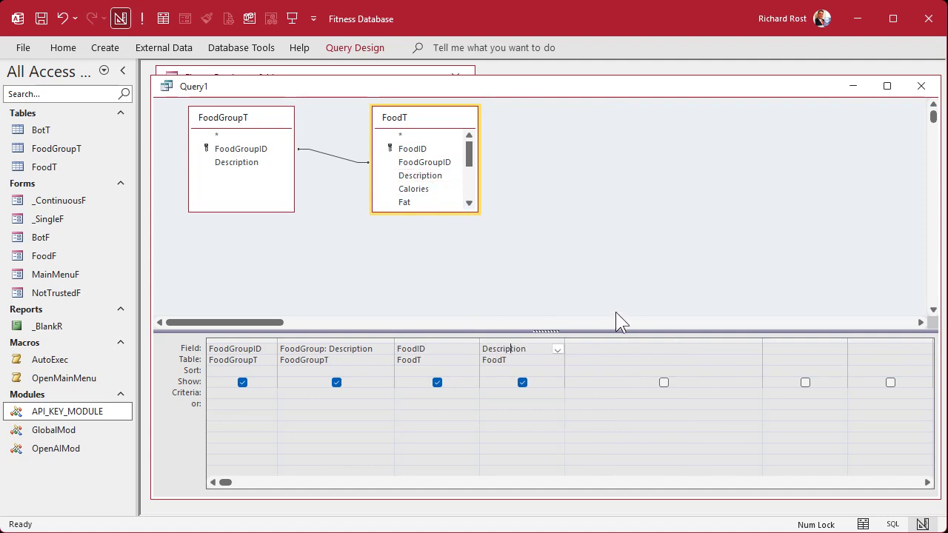
{"action": "type", "text": "FoodDescription:"}
{"action": "key", "text": "Tab"}
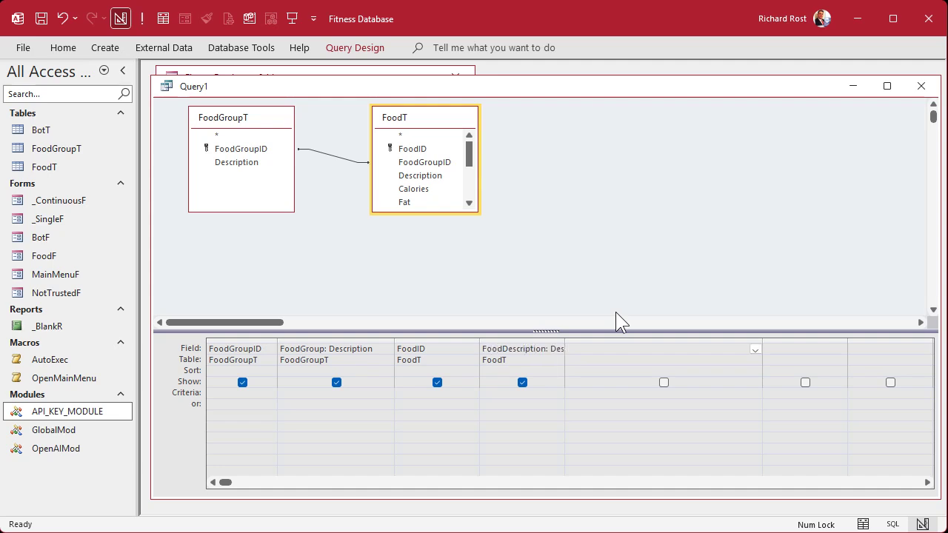
{"action": "double_click", "coordinate": [564, 342]}
Step: Enlarge the FoodT field list to show all its fields, and add Calories and Protein to the query
{"action": "left_click_drag", "start_coordinate": [476, 210], "coordinate": [548, 303]}
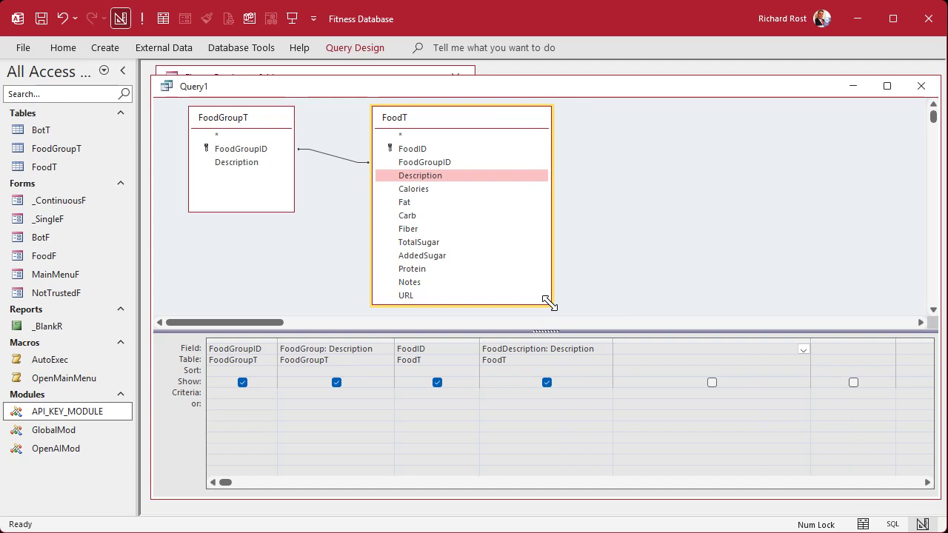
{"action": "double_click", "coordinate": [442, 190]}
{"action": "double_click", "coordinate": [431, 270]}
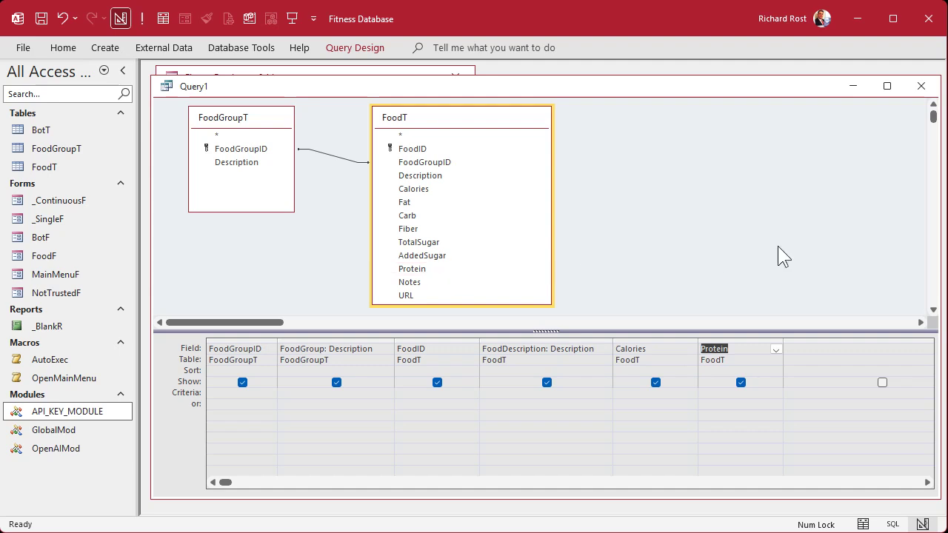
{"action": "left_click", "coordinate": [721, 222]}
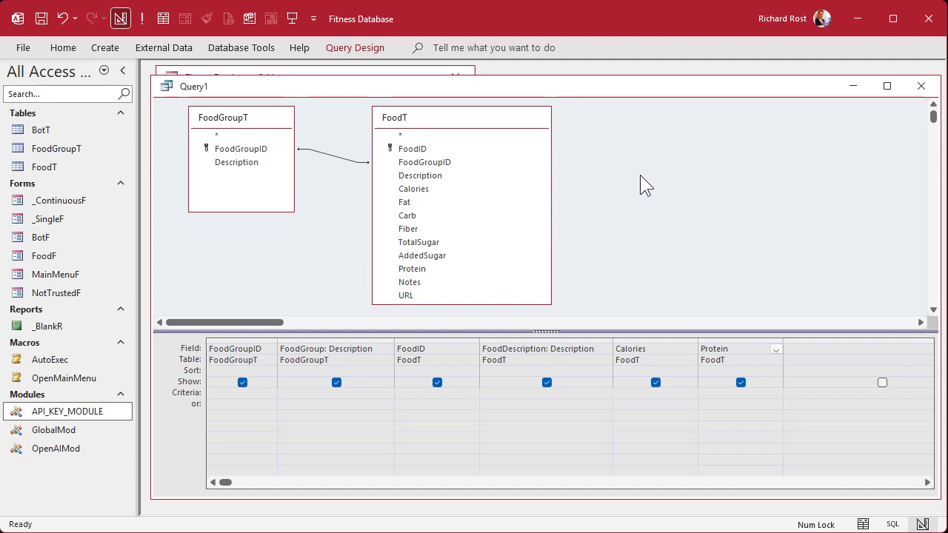
Step: Save the query as FoodWithGroupQ
{"action": "key", "text": "ctrl+s"}
{"action": "type", "text": "FoodWi"}
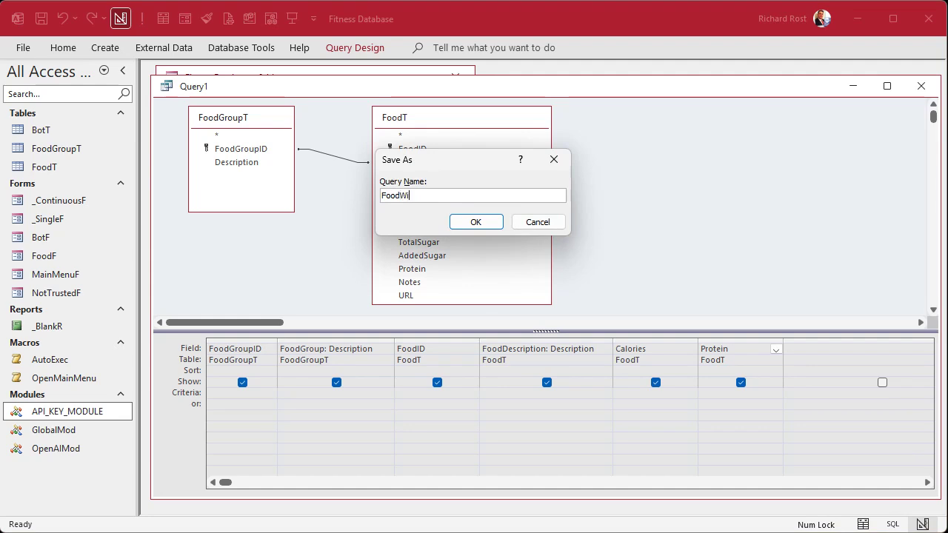
{"action": "type", "text": "thGroupQ"}
{"action": "key", "text": "Return"}
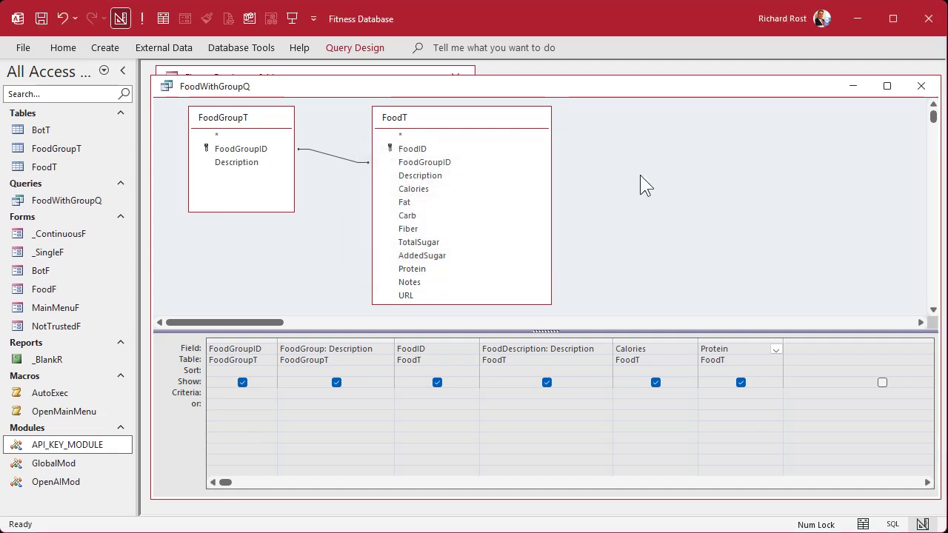
Step: Run FoodWithGroupQ to review each food's group, close it, and briefly check the food form from the main menu
{"action": "left_click", "coordinate": [143, 20]}
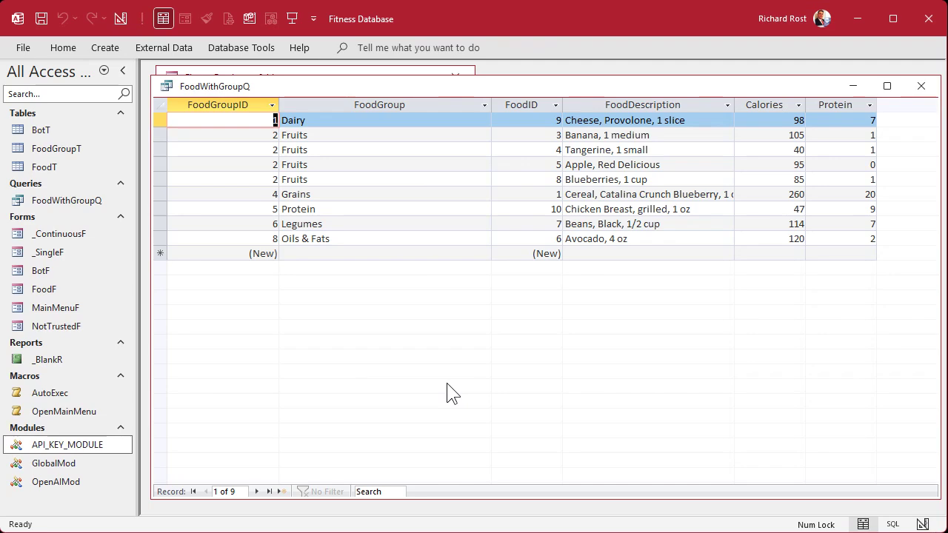
{"action": "left_click", "coordinate": [922, 88]}
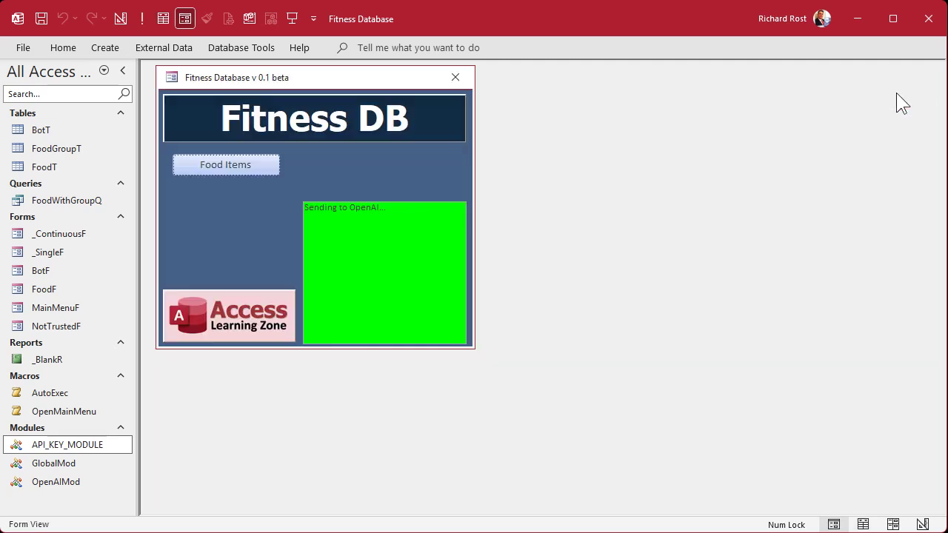
{"action": "left_click", "coordinate": [220, 174]}
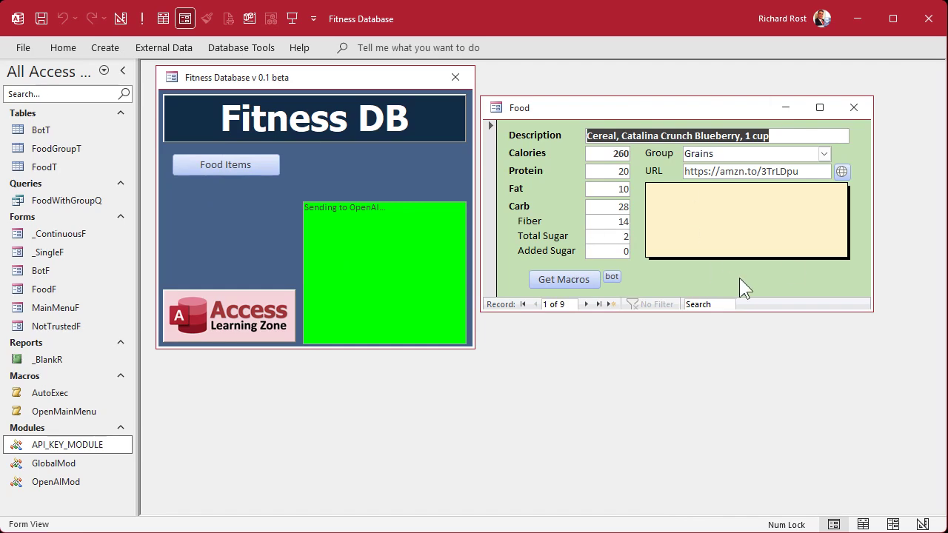
{"action": "left_click", "coordinate": [853, 107]}
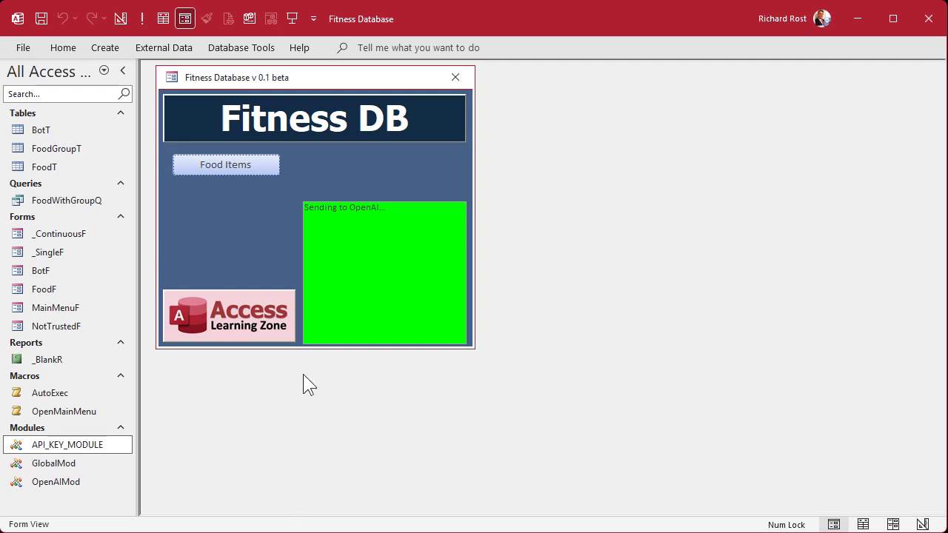
Step: Duplicate the _ContinuousF form as a new form named FoodListF
{"action": "left_click", "coordinate": [52, 236]}
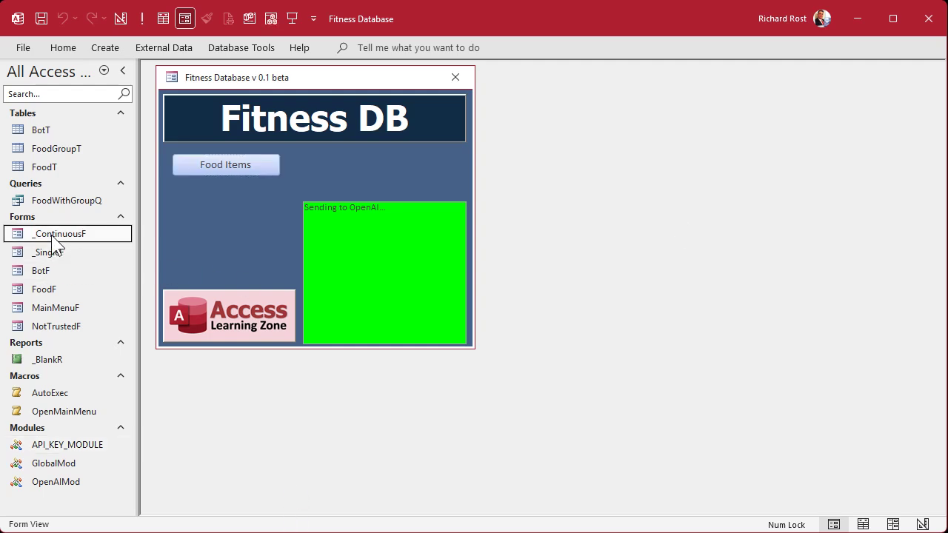
{"action": "key", "text": "ctrl+c"}
{"action": "key", "text": "ctrl+v"}
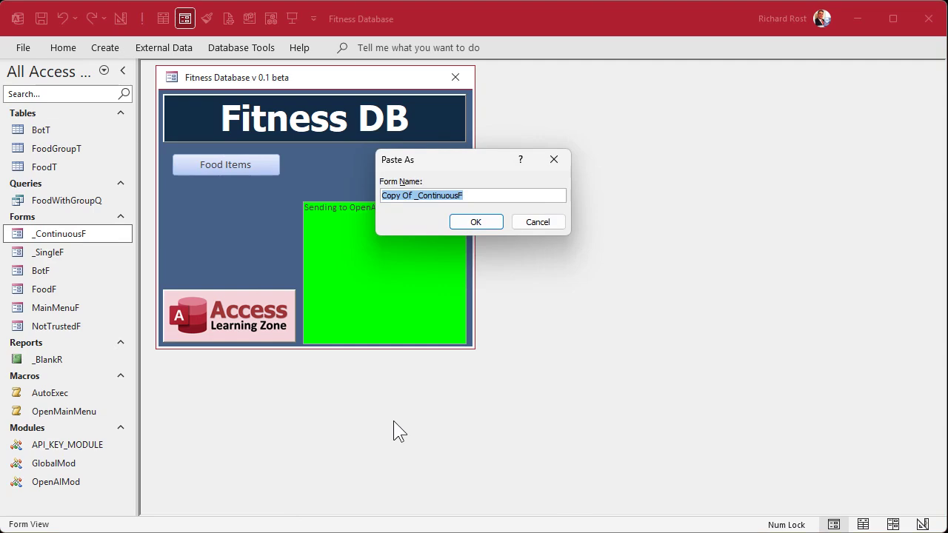
{"action": "type", "text": "FoodListF"}
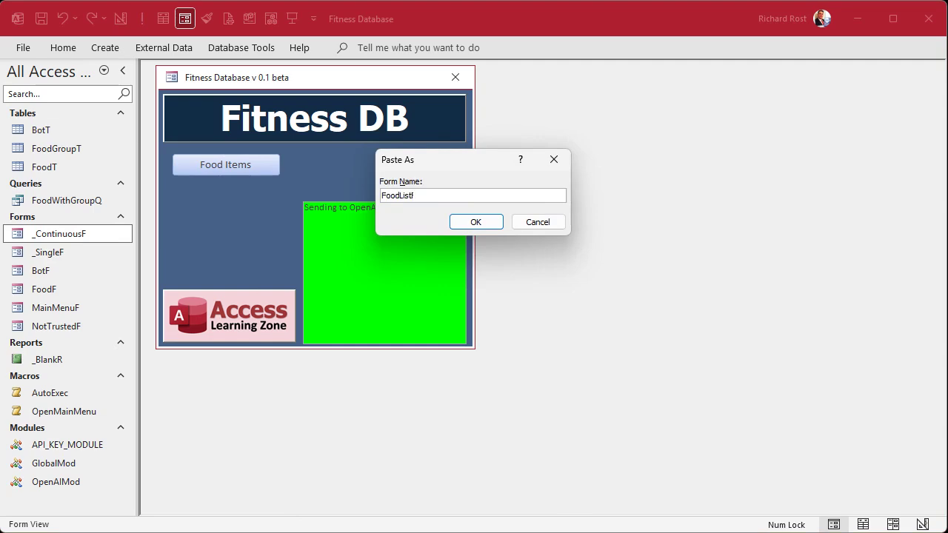
{"action": "key", "text": "Return"}
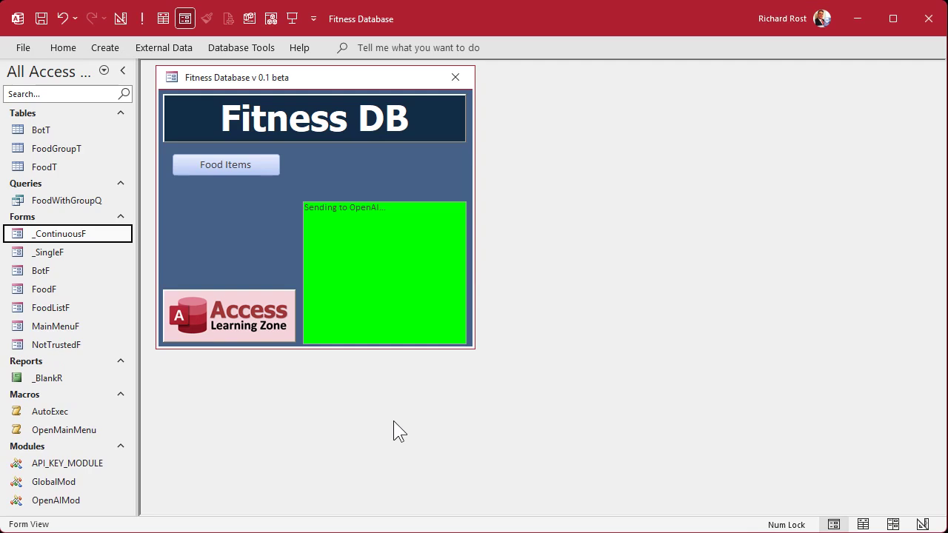
Step: Open FoodListF in Design View and set the form's record source to FoodWithGroupQ
{"action": "right_click", "coordinate": [46, 308]}
{"action": "left_click", "coordinate": [91, 362]}
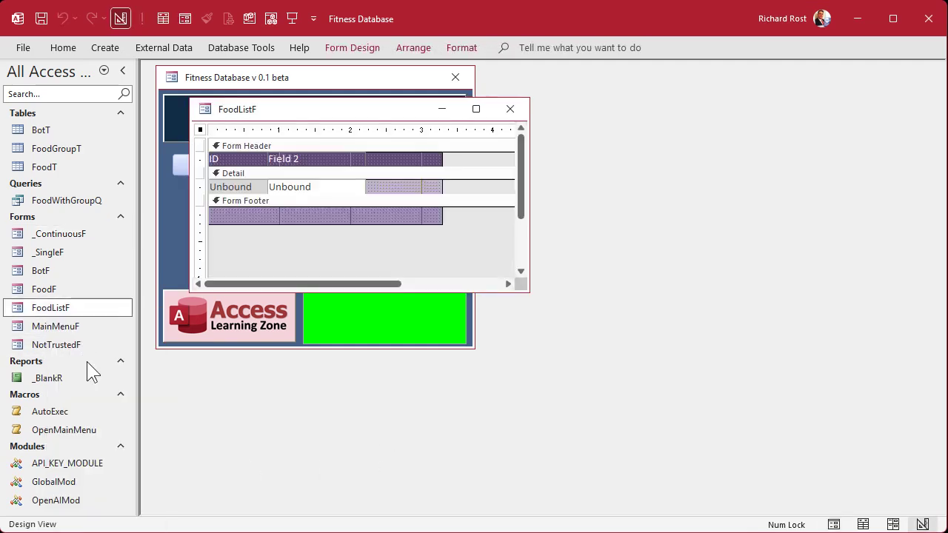
{"action": "double_click", "coordinate": [200, 131]}
{"action": "left_click", "coordinate": [715, 142]}
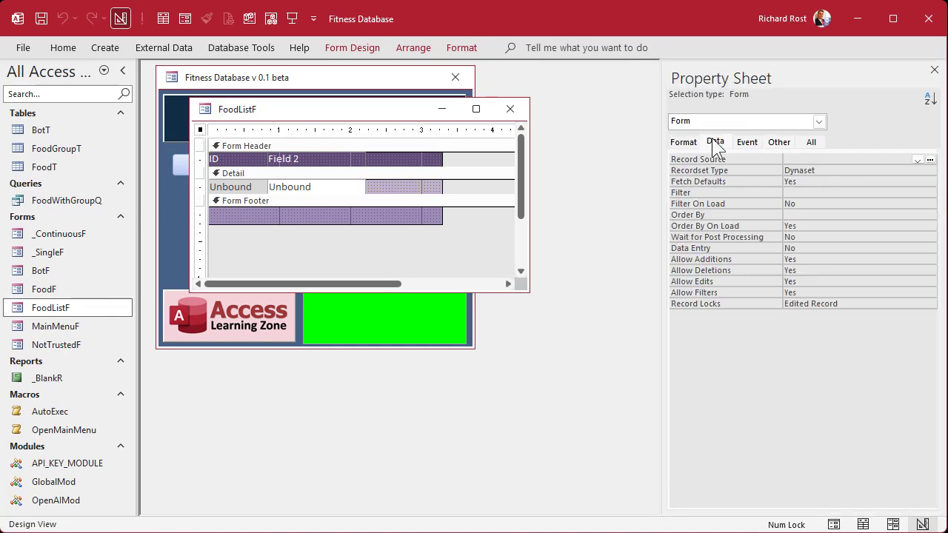
{"action": "left_click", "coordinate": [918, 159]}
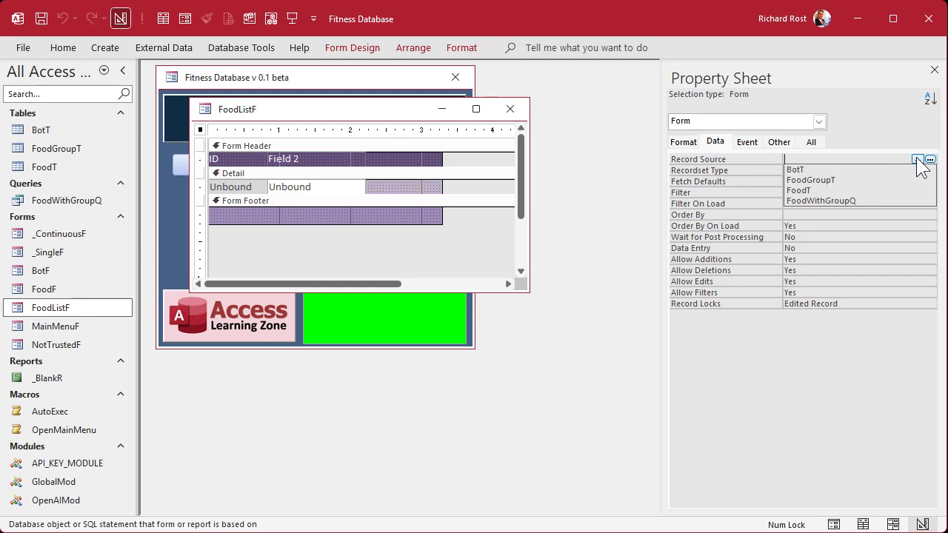
{"action": "left_click", "coordinate": [880, 201]}
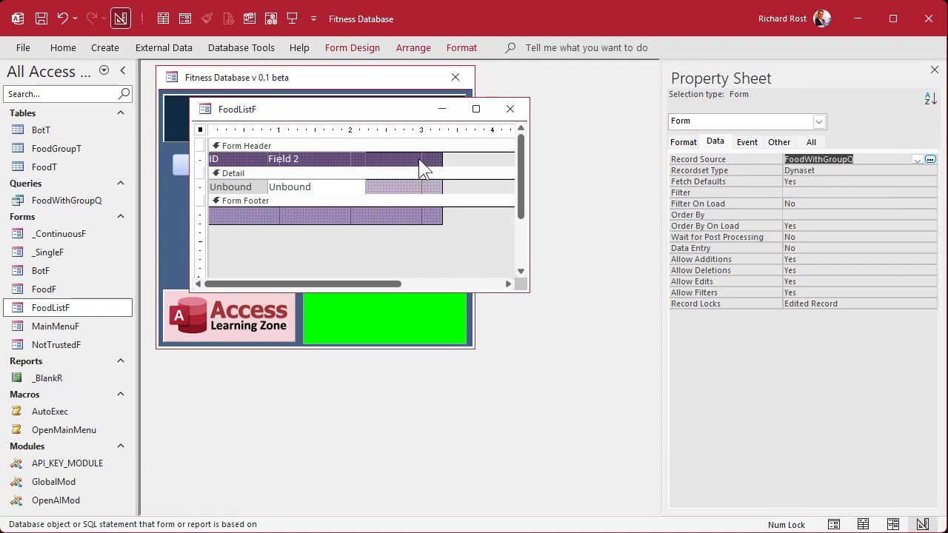
Step: Open the FoodF form for reference beside FoodListF and enlarge it to show all its fields
{"action": "double_click", "coordinate": [53, 290]}
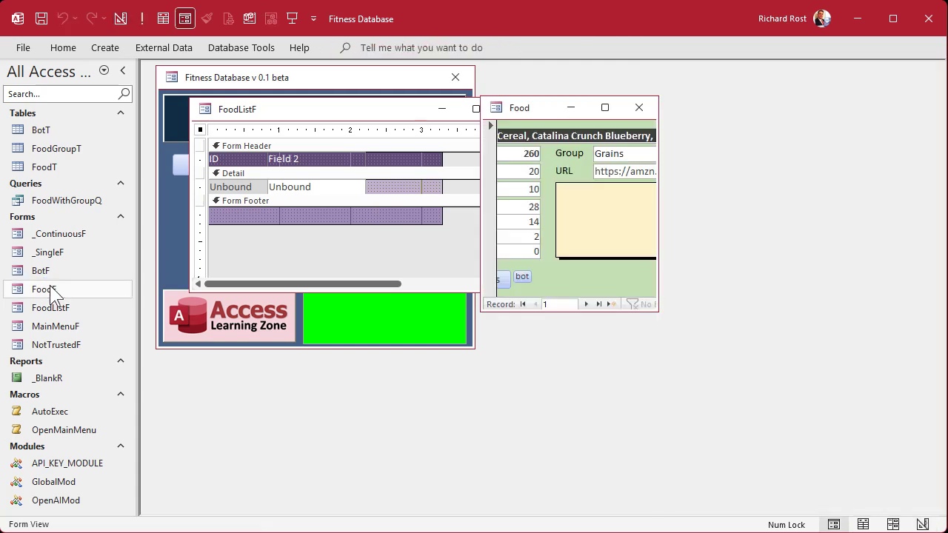
{"action": "left_click_drag", "start_coordinate": [543, 112], "coordinate": [618, 111]}
{"action": "left_click_drag", "start_coordinate": [731, 309], "coordinate": [934, 332]}
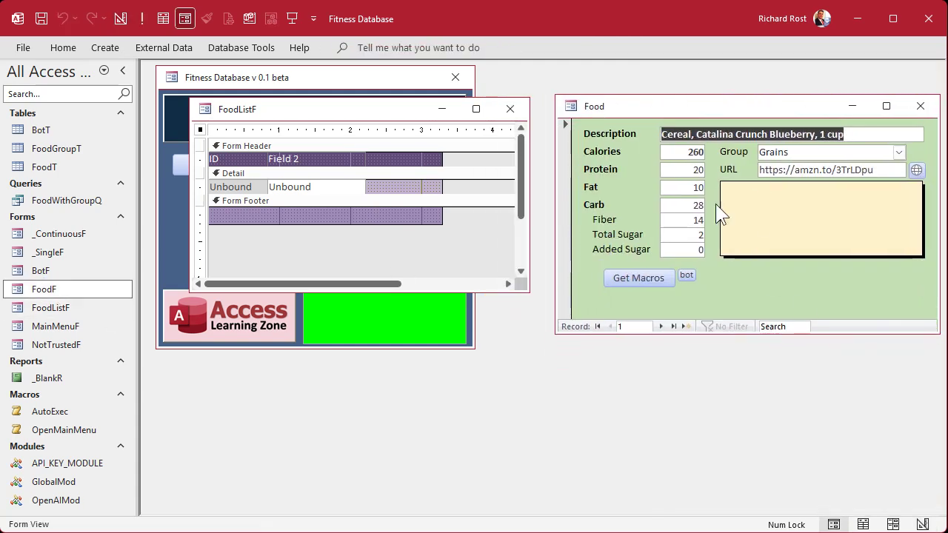
Step: Fill the Form Header and Form Footer sections of FoodListF with the darkest theme green
{"action": "right_click", "coordinate": [367, 113]}
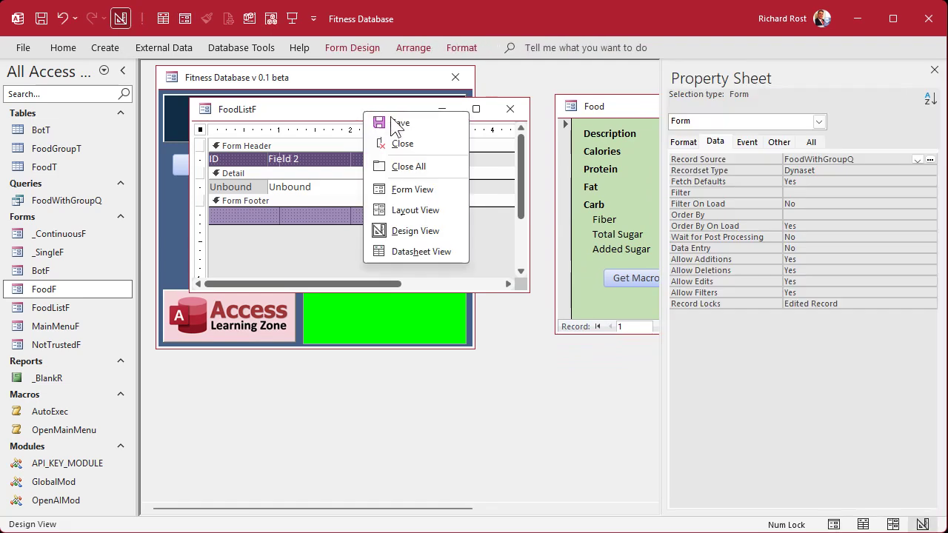
{"action": "left_click", "coordinate": [318, 110]}
{"action": "left_click", "coordinate": [390, 166]}
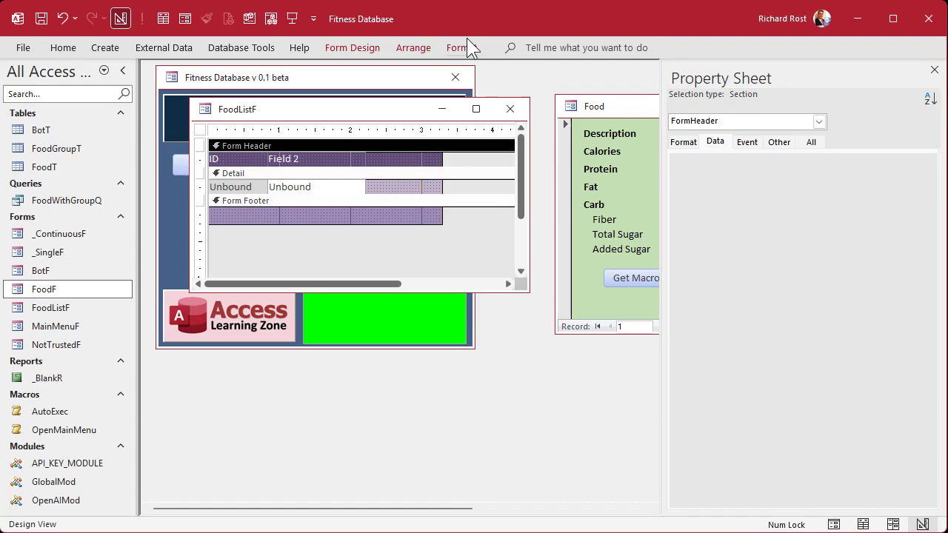
{"action": "left_click", "coordinate": [466, 45]}
{"action": "left_click", "coordinate": [228, 100]}
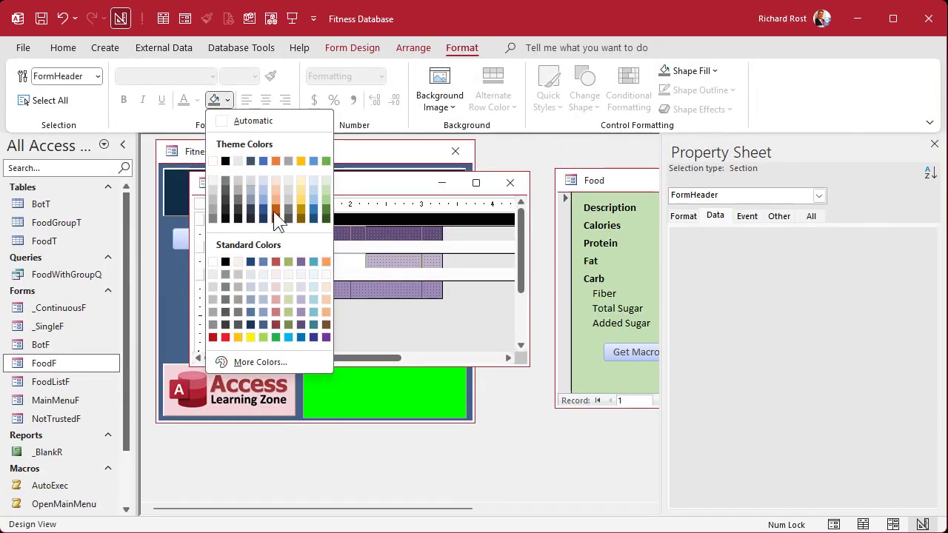
{"action": "left_click", "coordinate": [326, 218]}
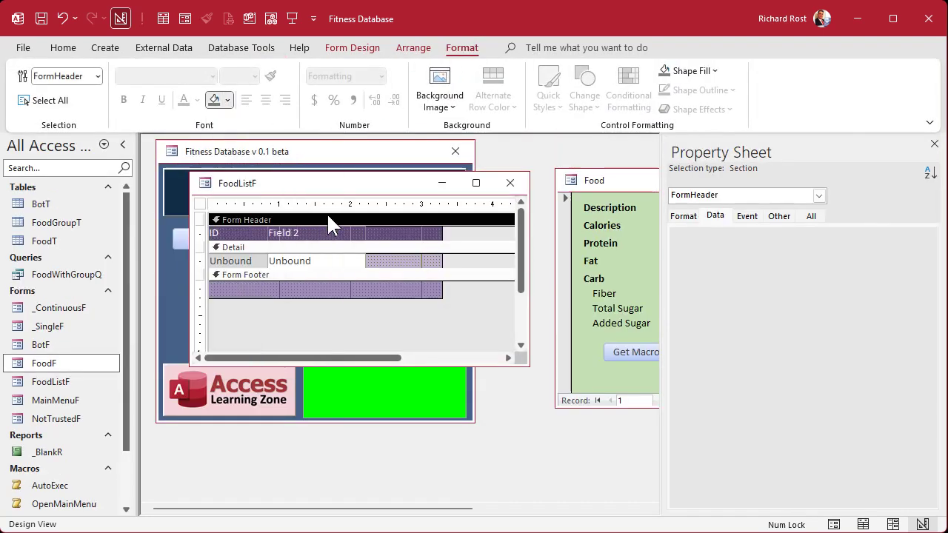
{"action": "left_click", "coordinate": [391, 275]}
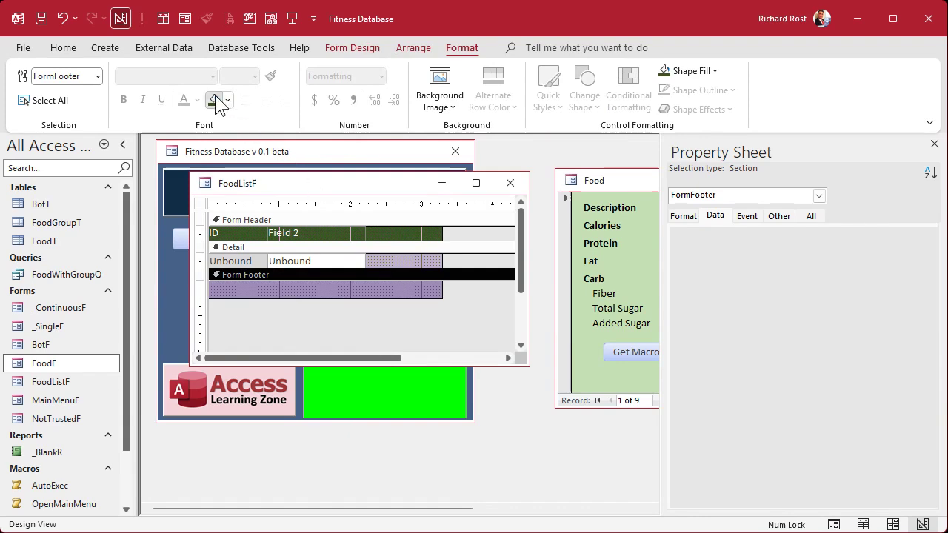
{"action": "left_click", "coordinate": [214, 100]}
Step: Fill the Detail section with the second-darkest theme green and select the unbound controls in it
{"action": "left_click", "coordinate": [390, 247]}
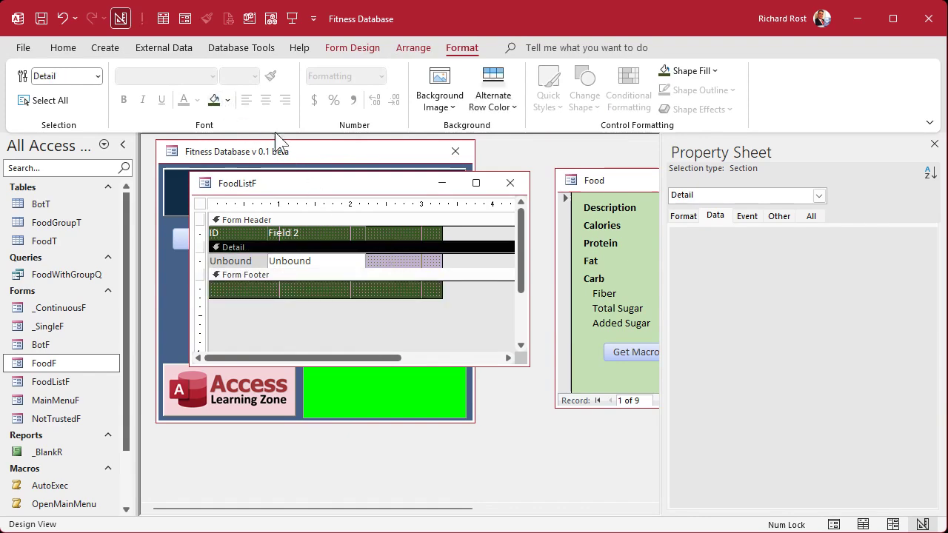
{"action": "left_click", "coordinate": [227, 100]}
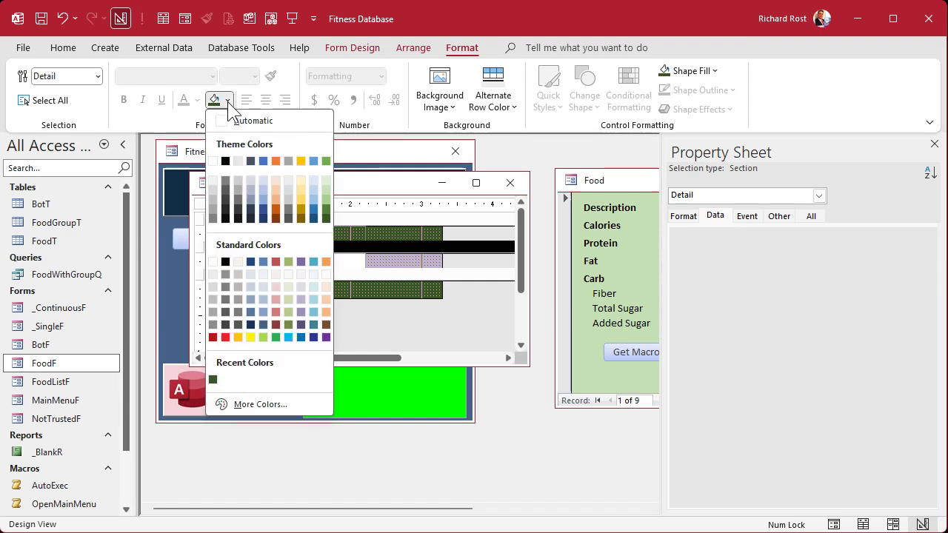
{"action": "left_click", "coordinate": [325, 209]}
{"action": "left_click", "coordinate": [304, 319]}
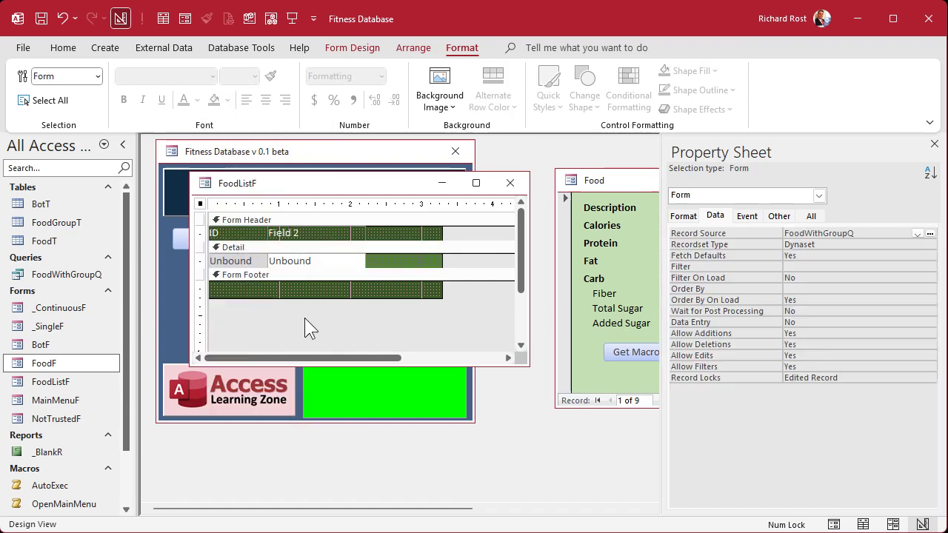
{"action": "left_click_drag", "start_coordinate": [304, 188], "coordinate": [259, 189]}
{"action": "left_click", "coordinate": [157, 260]}
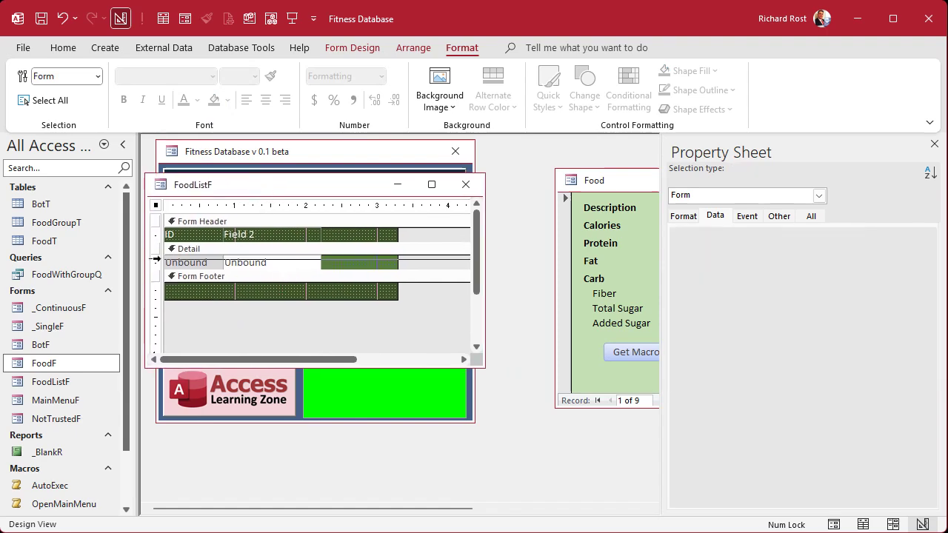
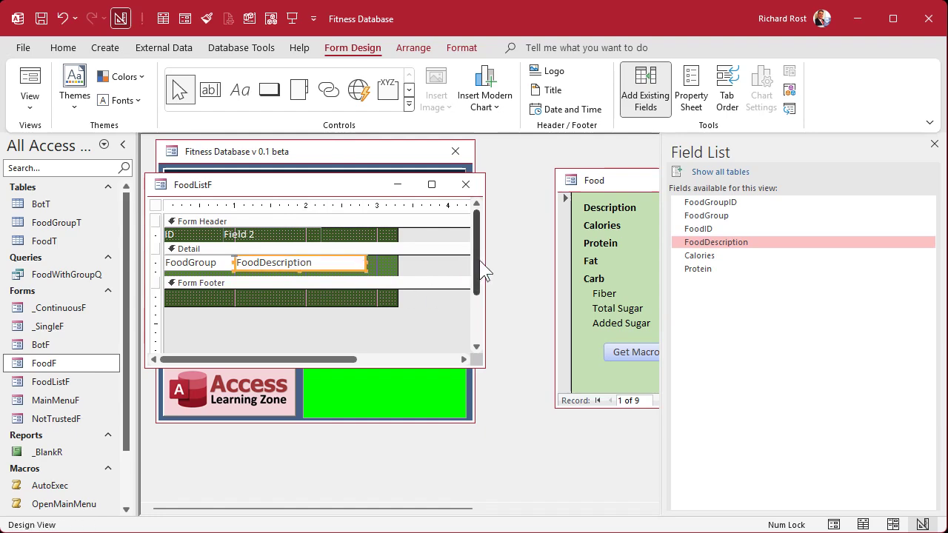
Step: Widen the FoodListF window and add the Calories and Protein fields to the Detail section
{"action": "left_click_drag", "start_coordinate": [486, 259], "coordinate": [535, 260]}
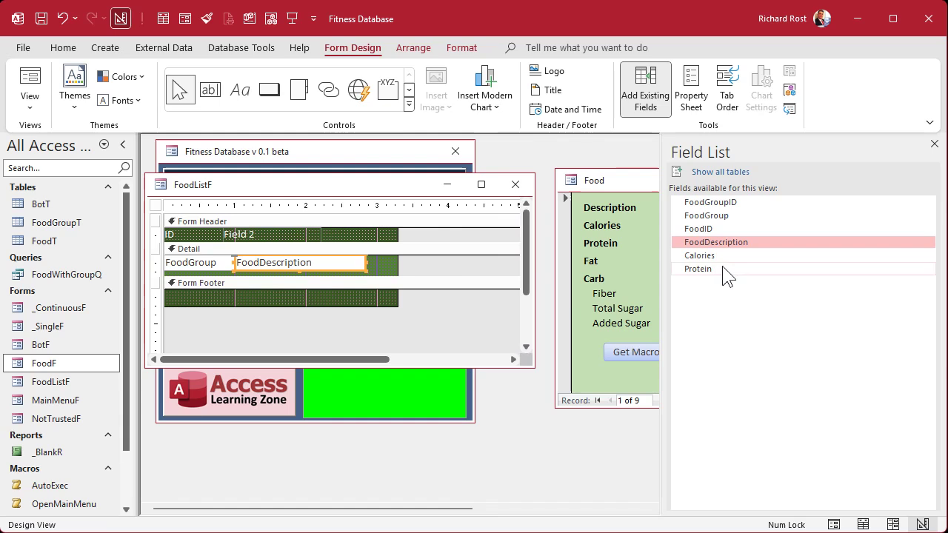
{"action": "left_click", "coordinate": [725, 256]}
{"action": "left_click", "coordinate": [725, 268], "text": "shift"}
{"action": "left_click_drag", "start_coordinate": [736, 256], "coordinate": [417, 263]}
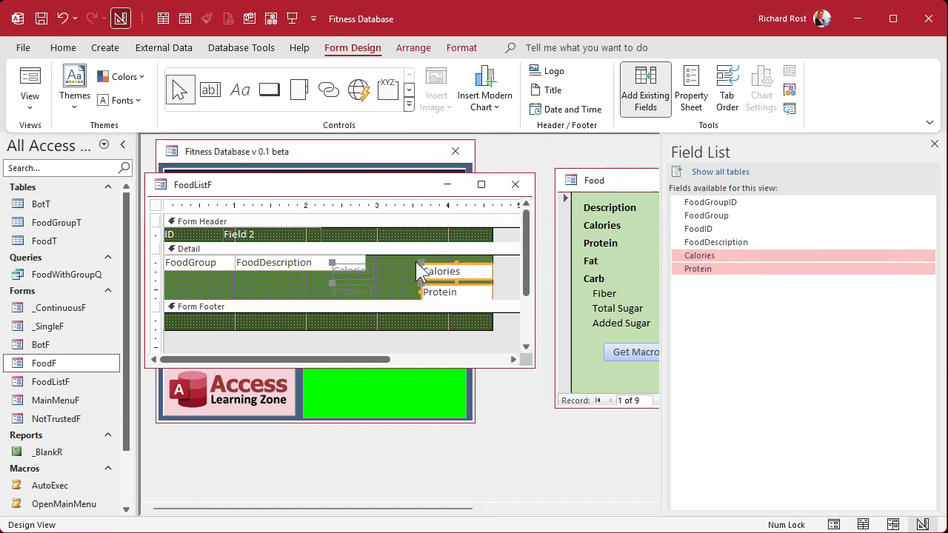
Step: Remove the Calories and Protein labels, line both fields up narrowly beside FoodDescription, and shrink the Detail section to fit
{"action": "left_click", "coordinate": [356, 286]}
{"action": "left_click_drag", "start_coordinate": [428, 276], "coordinate": [370, 267]}
{"action": "left_click_drag", "start_coordinate": [438, 265], "coordinate": [414, 262]}
{"action": "left_click_drag", "start_coordinate": [473, 265], "coordinate": [442, 268]}
{"action": "left_click", "coordinate": [494, 268]}
{"action": "left_click_drag", "start_coordinate": [361, 307], "coordinate": [330, 273]}
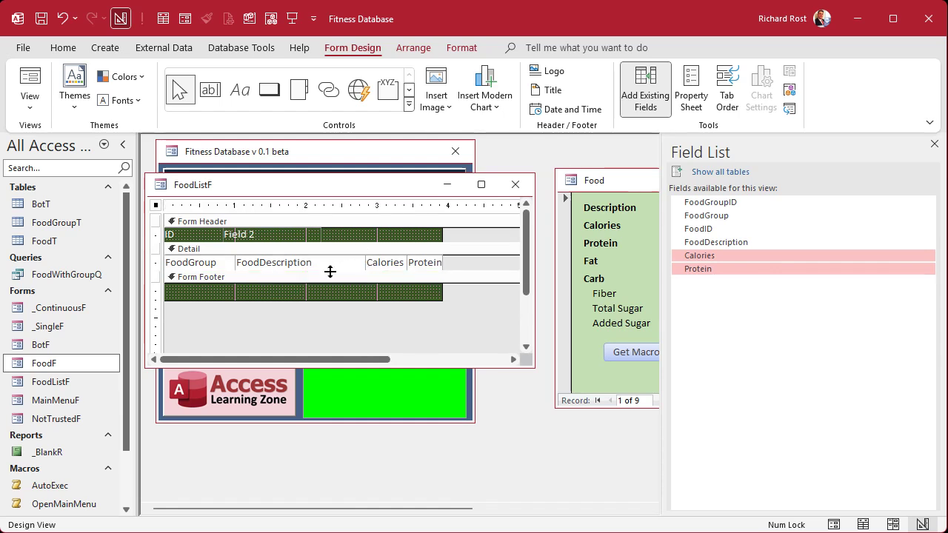
Step: Delete the Field 2 header label and stretch the ID label across the full width of the fields
{"action": "left_click", "coordinate": [249, 236]}
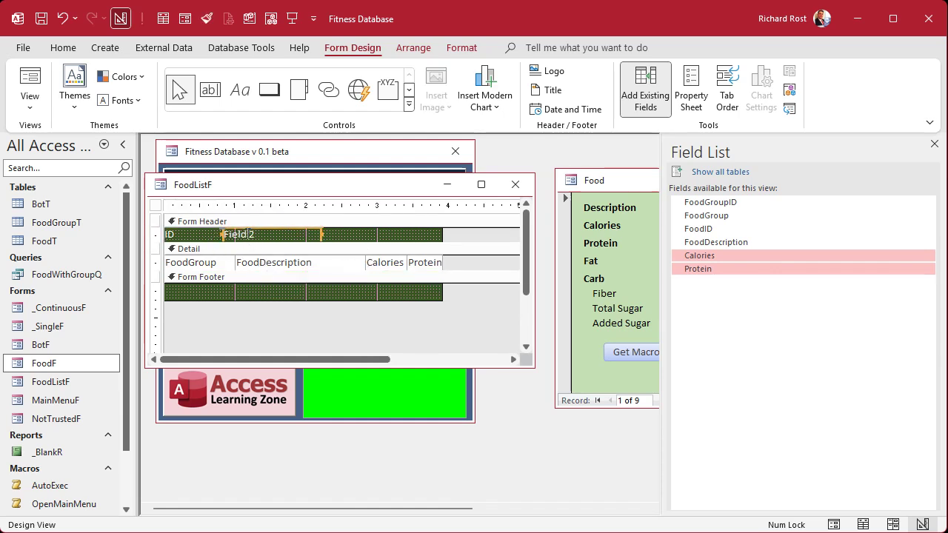
{"action": "key", "text": "Delete"}
{"action": "left_click", "coordinate": [212, 235]}
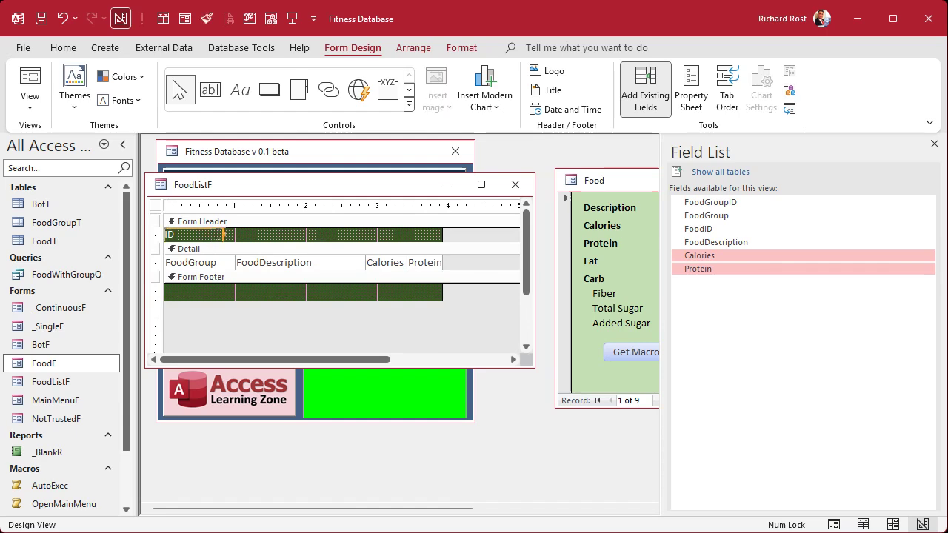
{"action": "left_click_drag", "start_coordinate": [222, 234], "coordinate": [443, 233]}
Step: Replace the header label's text with Group, Food Item, Calories and Protein, spaced to sit above their fields
{"action": "left_click", "coordinate": [216, 237]}
{"action": "left_click_drag", "start_coordinate": [189, 235], "coordinate": [148, 244]}
{"action": "type", "text": "Group"}
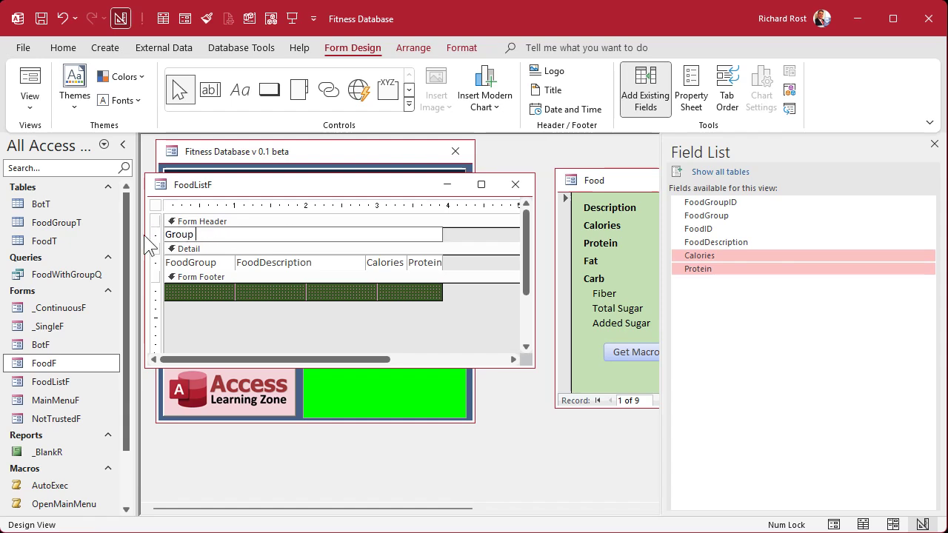
{"action": "type", "text": "               Food Item                        Calories  Protein"}
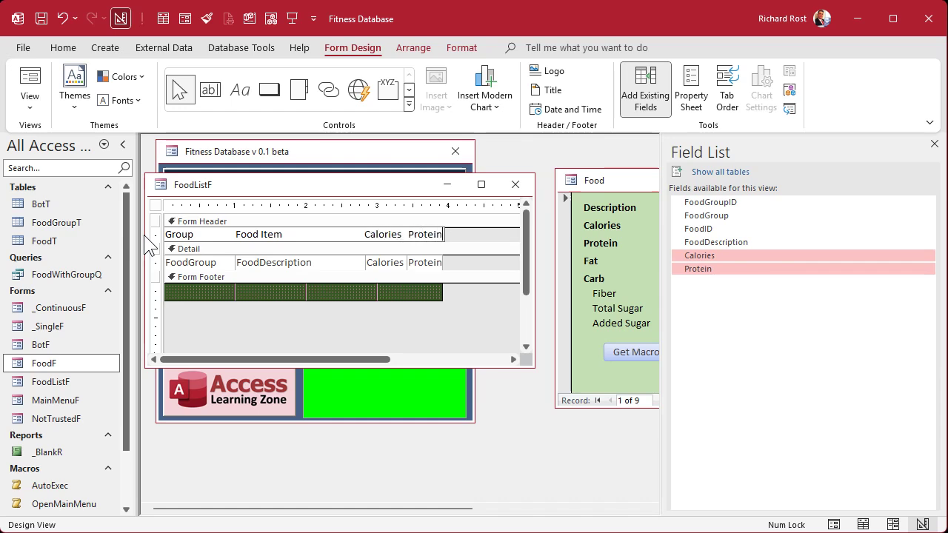
{"action": "key", "text": "Return"}
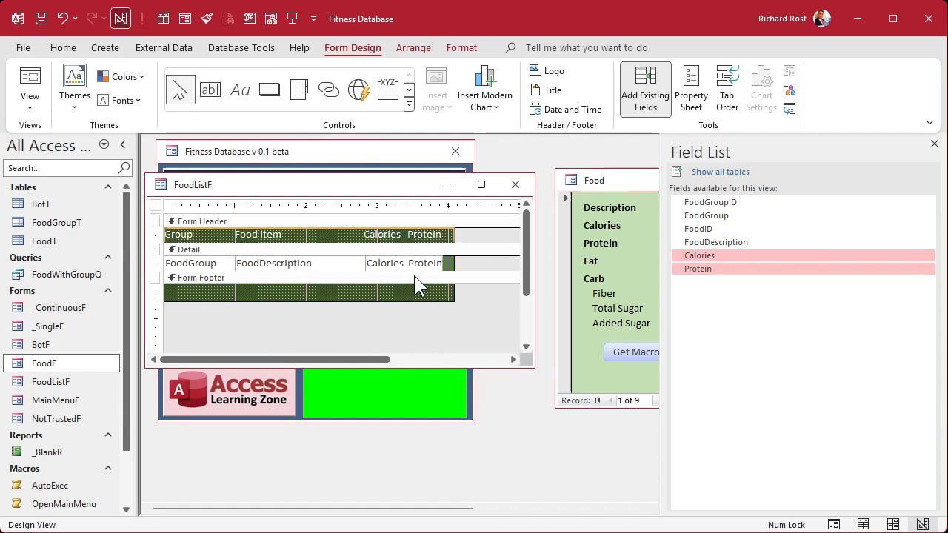
Step: Widen the Protein field slightly to line up with its heading and extend the form's width a little
{"action": "left_click", "coordinate": [469, 234]}
{"action": "left_click", "coordinate": [452, 234]}
{"action": "left_click", "coordinate": [444, 235]}
{"action": "left_click", "coordinate": [445, 263]}
{"action": "left_click_drag", "start_coordinate": [445, 263], "coordinate": [456, 263]}
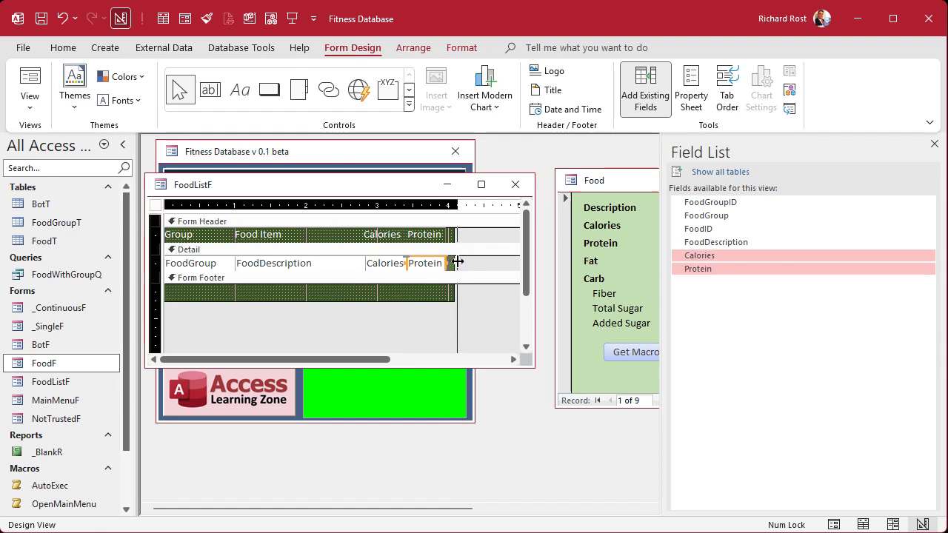
{"action": "left_click", "coordinate": [437, 308]}
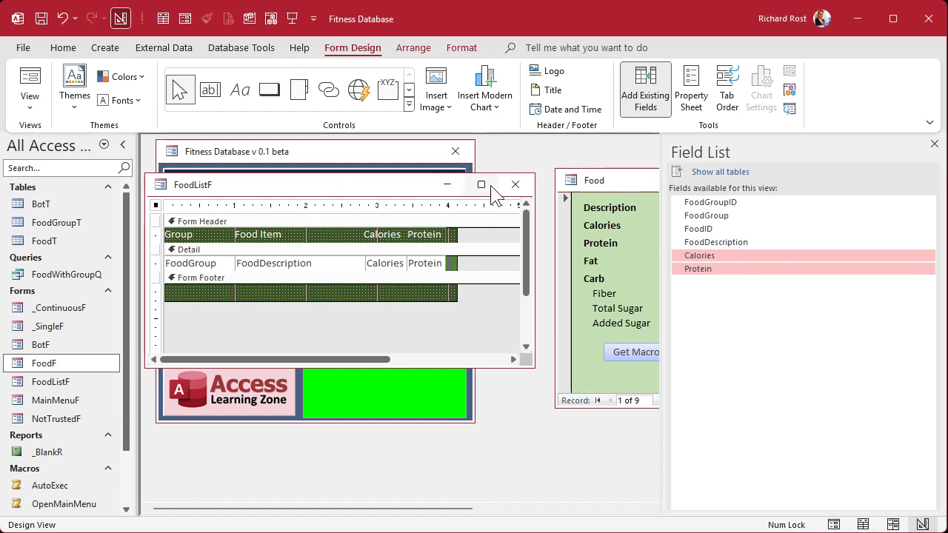
Step: Close and reopen FoodListF in Form View, enlarge it to review all the food rows, and close it
{"action": "left_click", "coordinate": [515, 184]}
{"action": "double_click", "coordinate": [65, 382]}
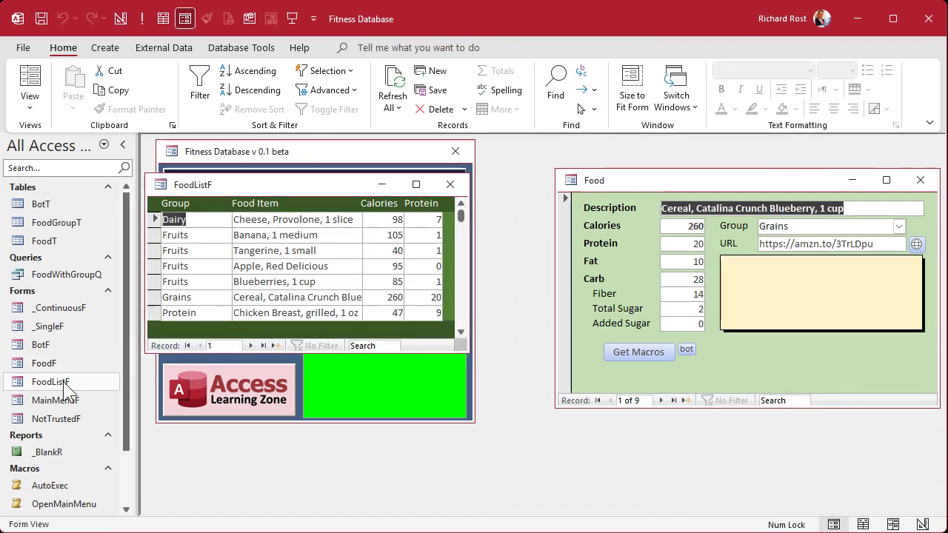
{"action": "left_click_drag", "start_coordinate": [303, 189], "coordinate": [346, 184]}
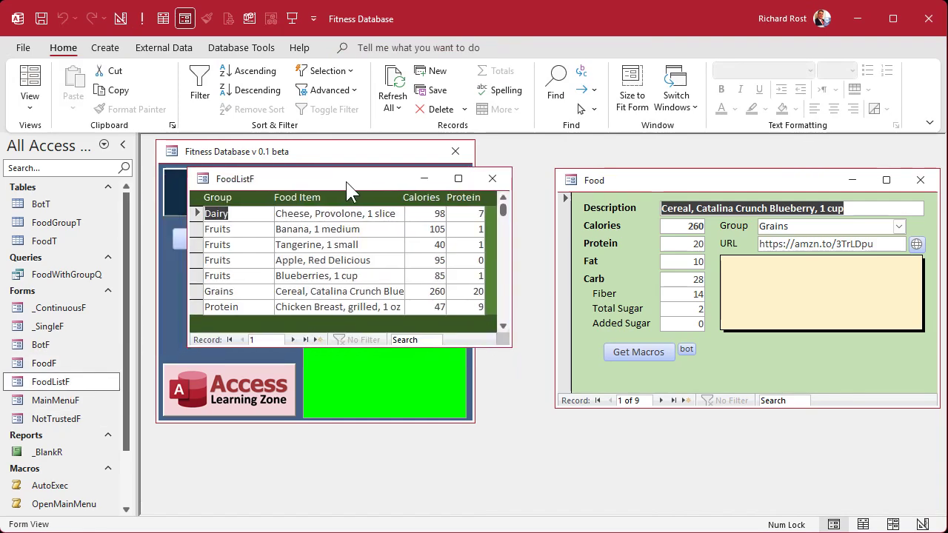
{"action": "left_click_drag", "start_coordinate": [448, 346], "coordinate": [462, 485]}
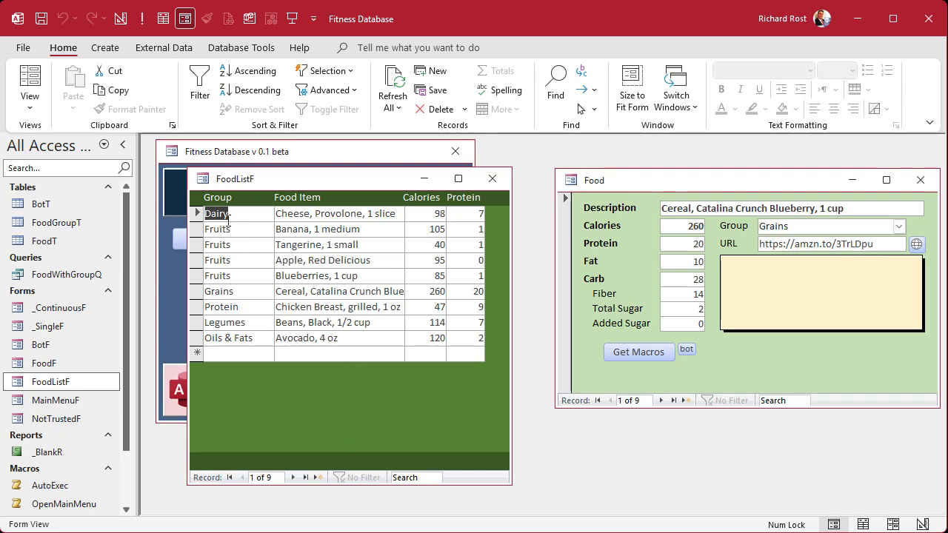
{"action": "left_click", "coordinate": [492, 178]}
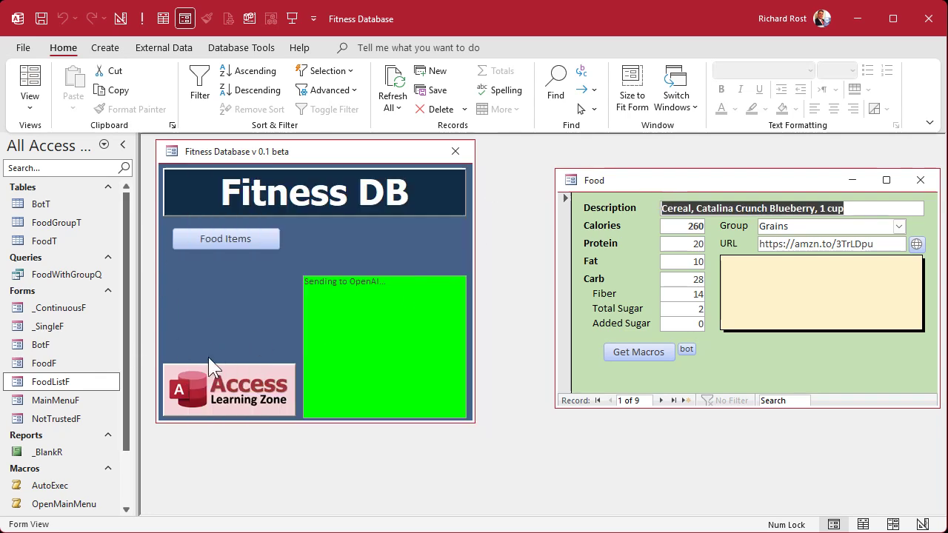
Step: Sort FoodWithGroupQ ascending by FoodGroup and by FoodDescription, widening the FoodGroup column in the query design, and close the query
{"action": "right_click", "coordinate": [66, 275]}
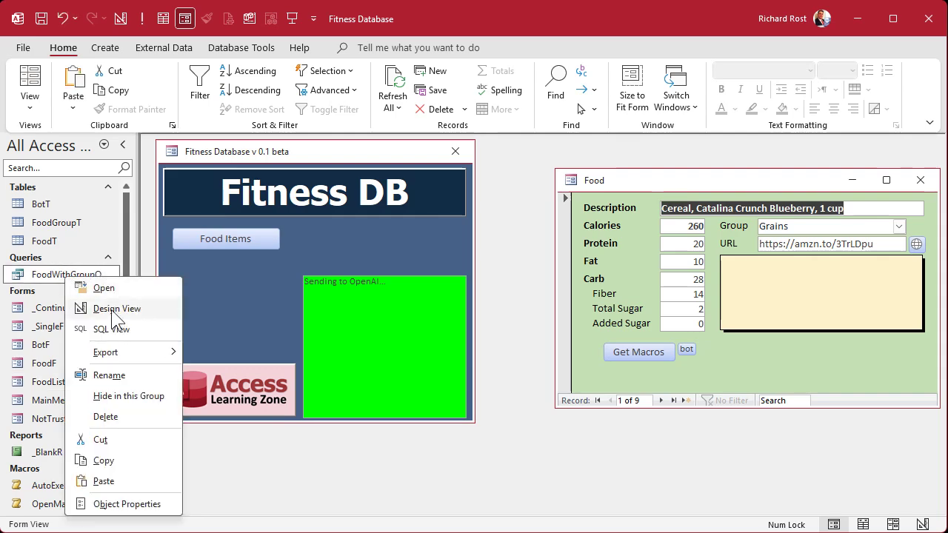
{"action": "left_click", "coordinate": [115, 309]}
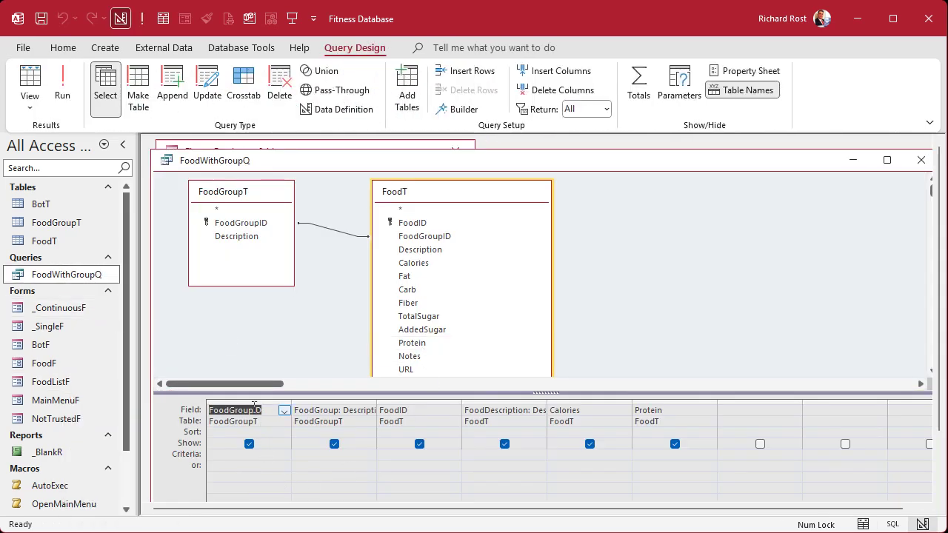
{"action": "left_click_drag", "start_coordinate": [377, 399], "coordinate": [407, 399]}
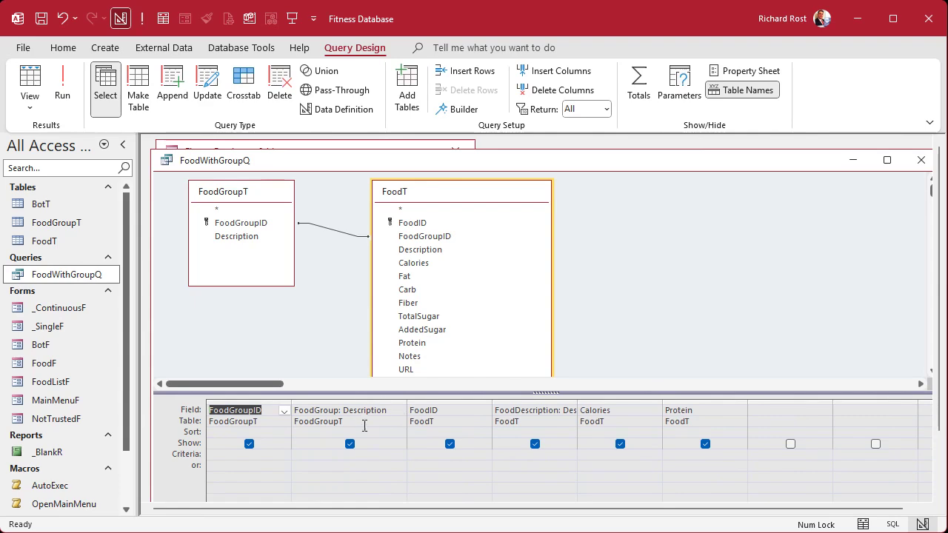
{"action": "left_click", "coordinate": [393, 455]}
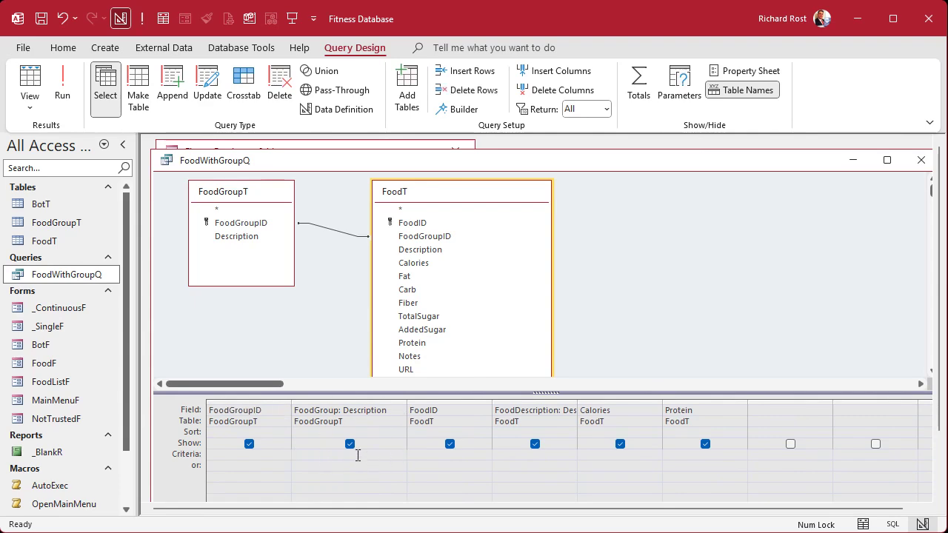
{"action": "left_click", "coordinate": [399, 432]}
{"action": "left_click", "coordinate": [399, 433]}
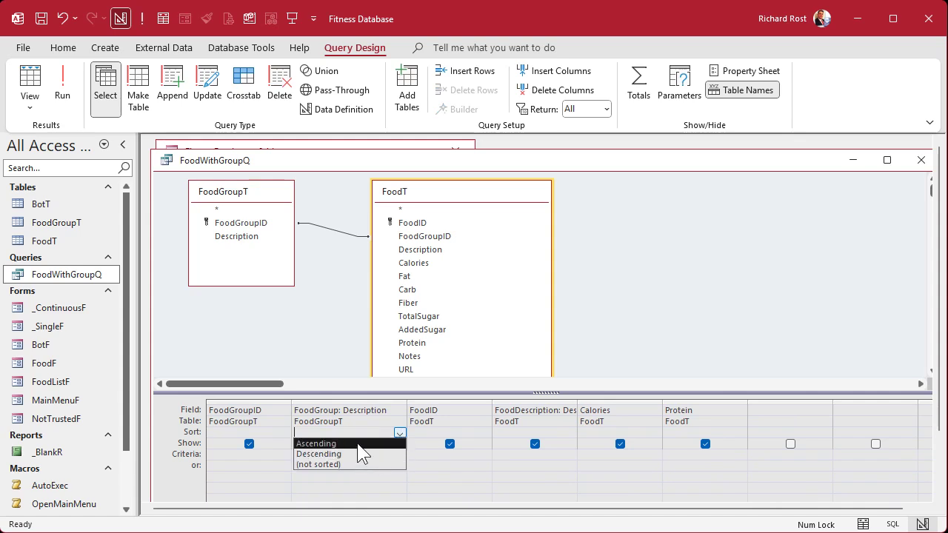
{"action": "left_click", "coordinate": [358, 445]}
{"action": "left_click", "coordinate": [545, 428]}
{"action": "left_click", "coordinate": [570, 433]}
{"action": "left_click", "coordinate": [526, 444]}
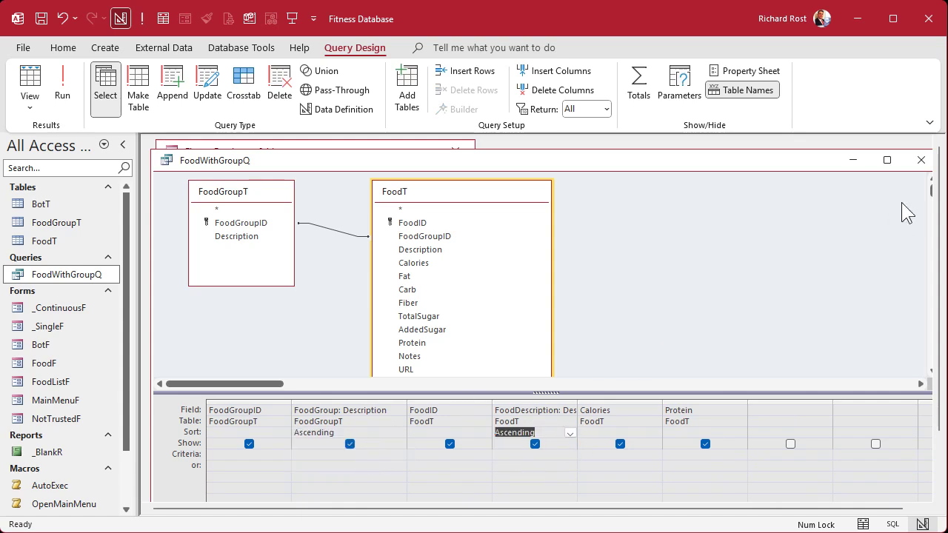
{"action": "left_click", "coordinate": [920, 160]}
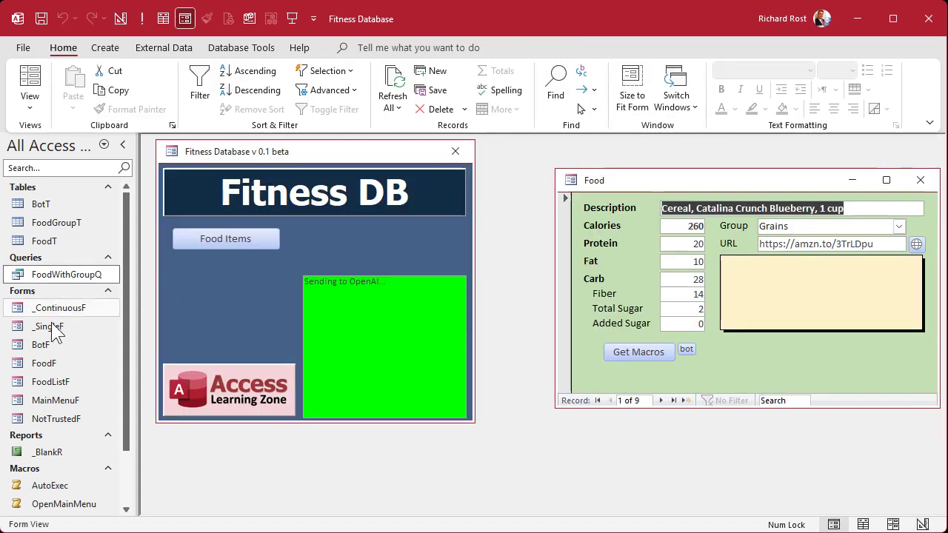
Step: Open FoodListF to check the sorting and whether the Blueberries food item can be edited, and move the Food form closer
{"action": "double_click", "coordinate": [51, 382]}
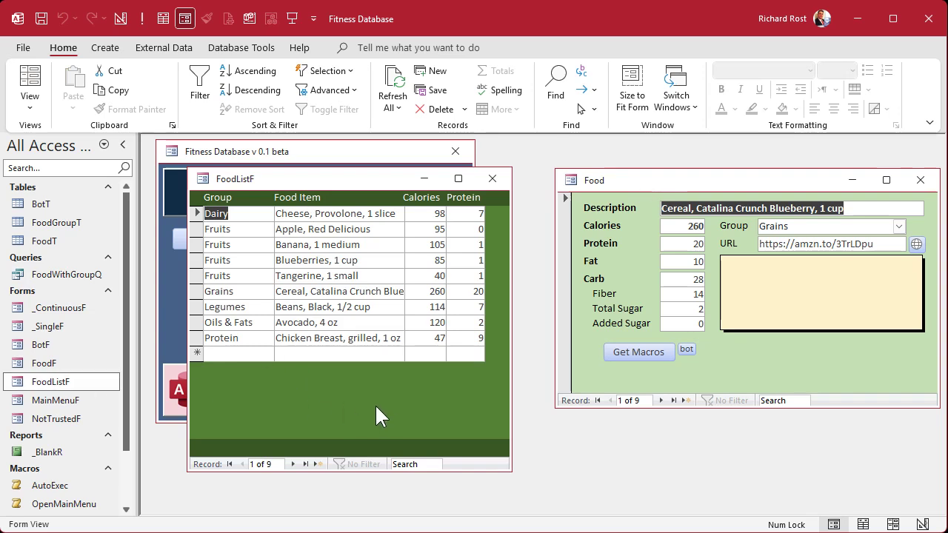
{"action": "key", "text": "Down"}
{"action": "key", "text": "Down"}
{"action": "key", "text": "Down"}
{"action": "key", "text": "Tab"}
{"action": "key", "text": "F2"}
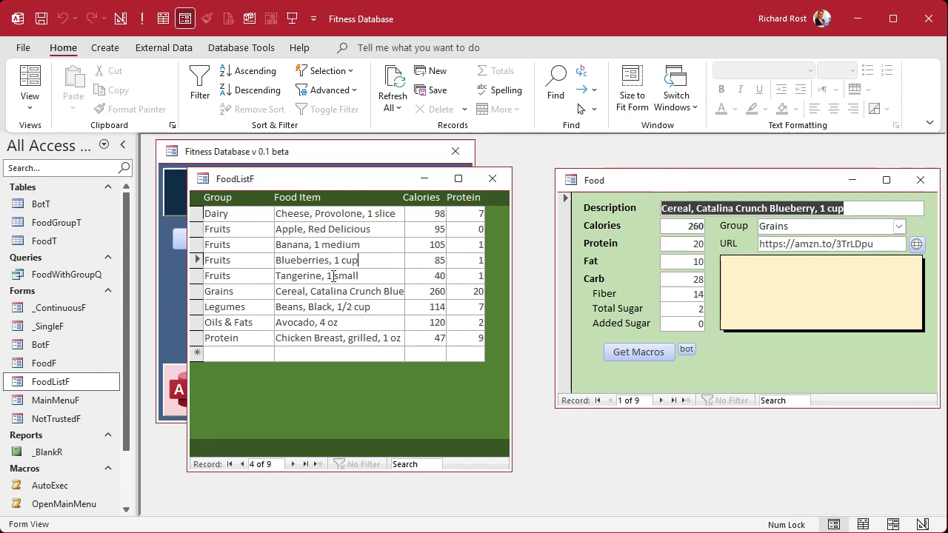
{"action": "left_click_drag", "start_coordinate": [678, 180], "coordinate": [646, 199]}
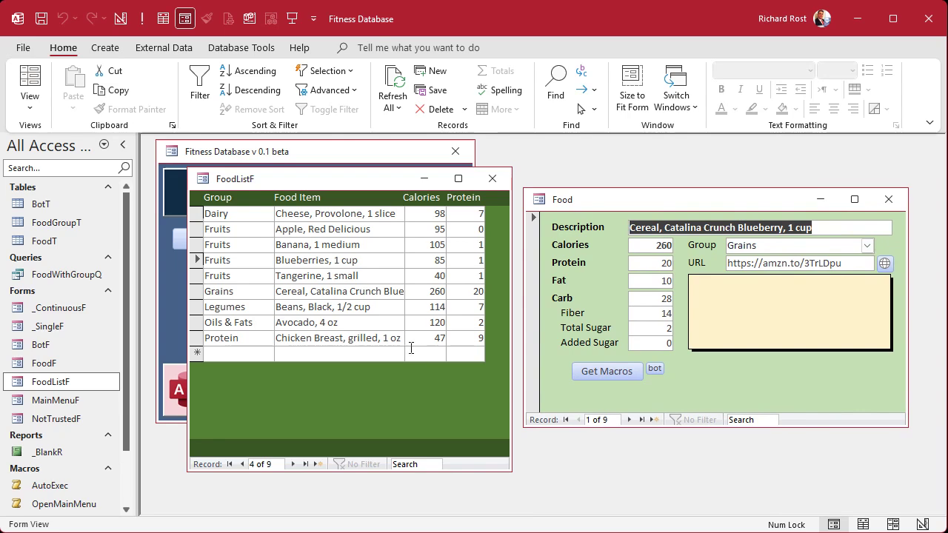
Step: In FoodListF's form properties, set Allow Additions, Allow Deletions and Allow Edits to No
{"action": "right_click", "coordinate": [320, 180]}
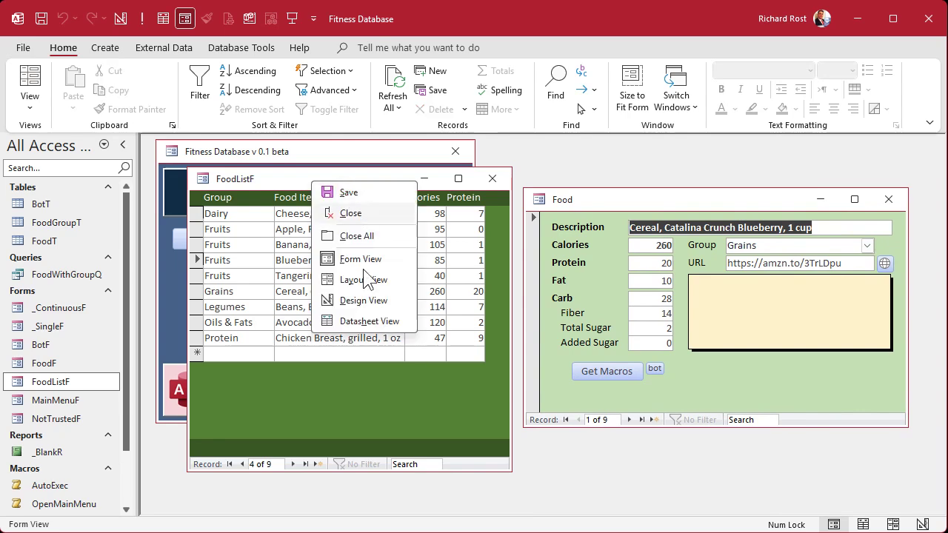
{"action": "left_click", "coordinate": [358, 302]}
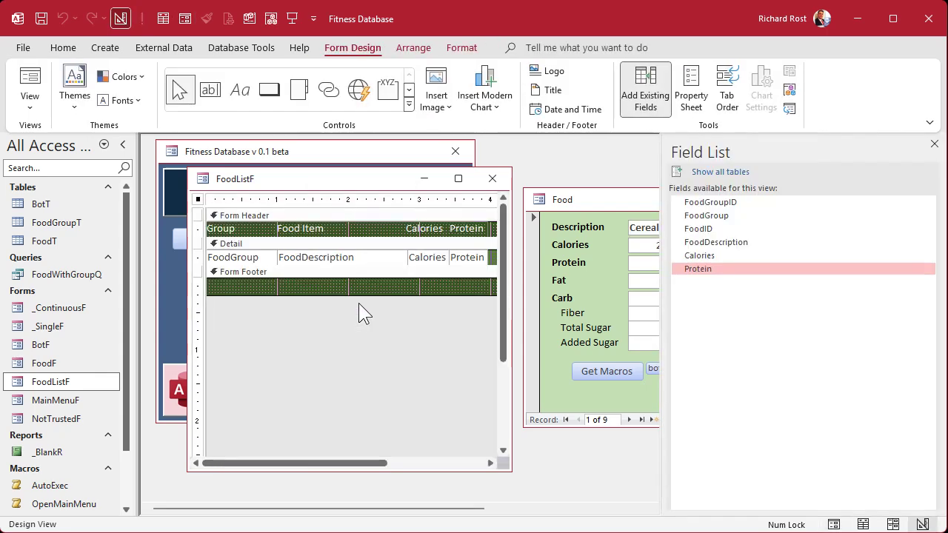
{"action": "double_click", "coordinate": [197, 200]}
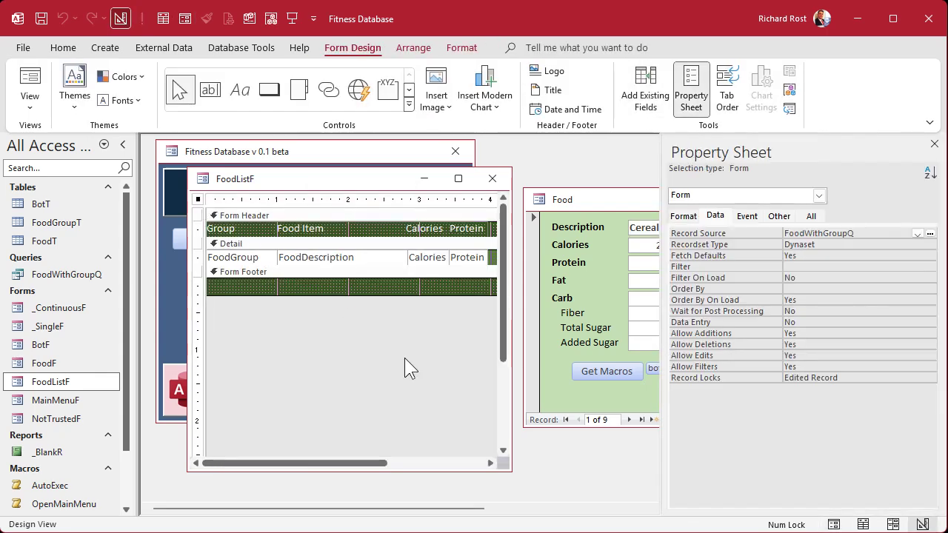
{"action": "double_click", "coordinate": [809, 333]}
{"action": "double_click", "coordinate": [819, 344]}
{"action": "double_click", "coordinate": [816, 356]}
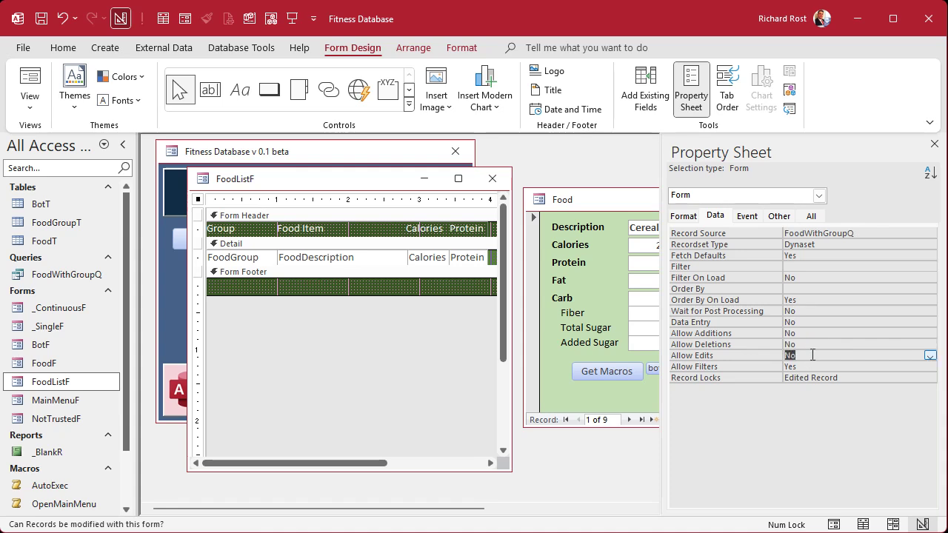
Step: Turn off the record selectors for FoodListF
{"action": "left_click", "coordinate": [682, 217]}
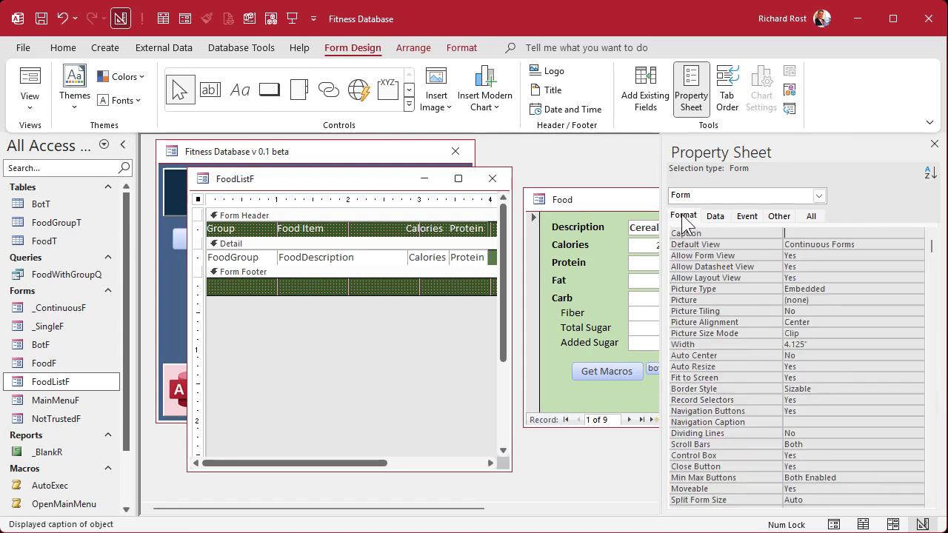
{"action": "double_click", "coordinate": [823, 400]}
{"action": "left_click", "coordinate": [821, 410]}
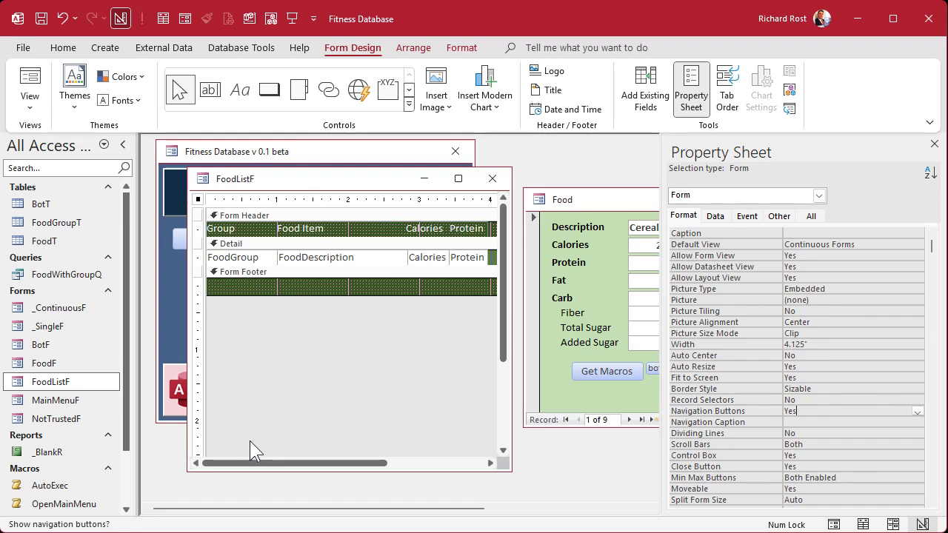
Step: Set FoodListF's caption to Food List and close the form
{"action": "left_click", "coordinate": [197, 200]}
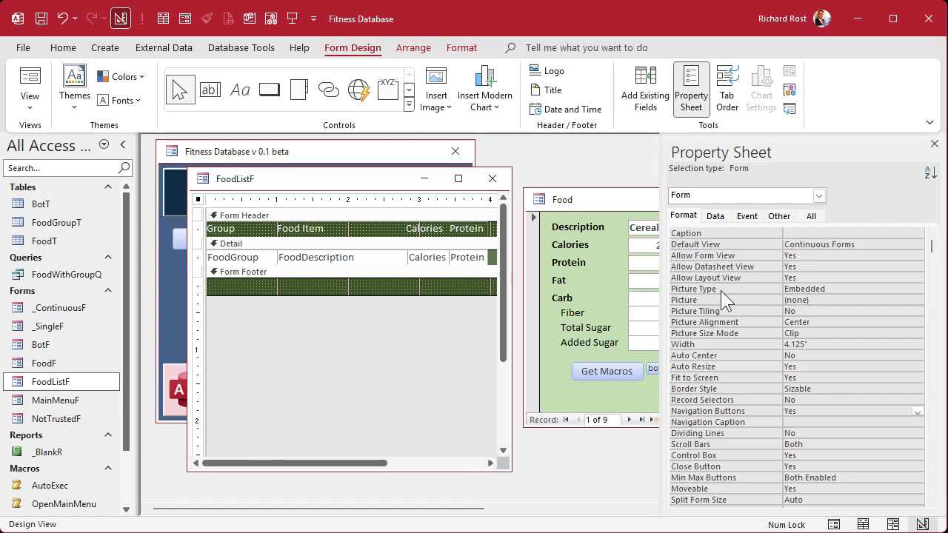
{"action": "left_click", "coordinate": [807, 231]}
{"action": "type", "text": "FoodList"}
{"action": "key", "text": "Tab"}
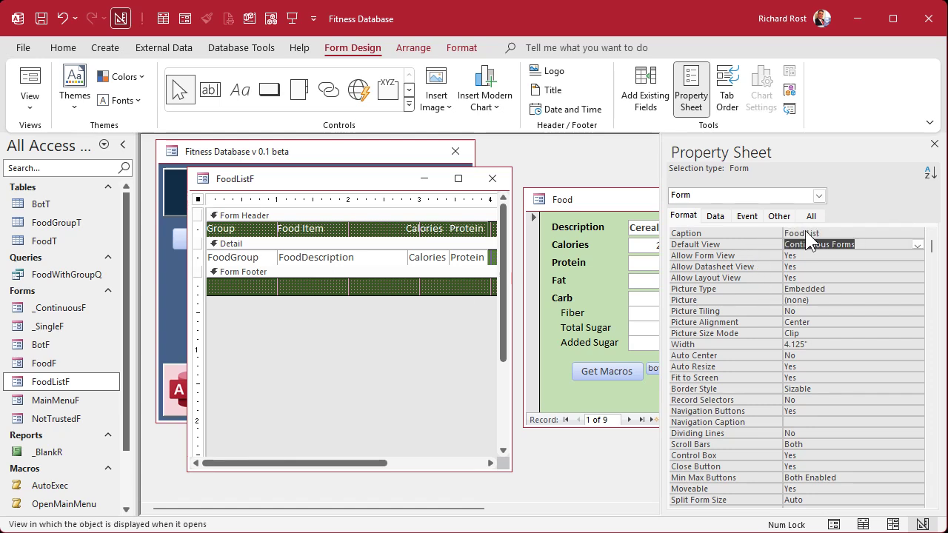
{"action": "left_click", "coordinate": [492, 178]}
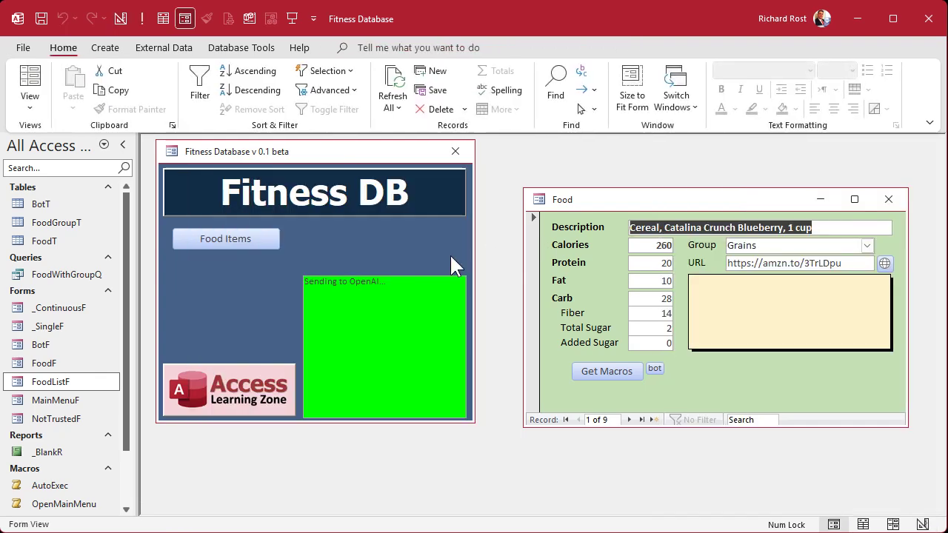
Step: Switch the main menu form to Design View, accepting the close warning, and change the Food Items button's caption to Food List
{"action": "right_click", "coordinate": [237, 265]}
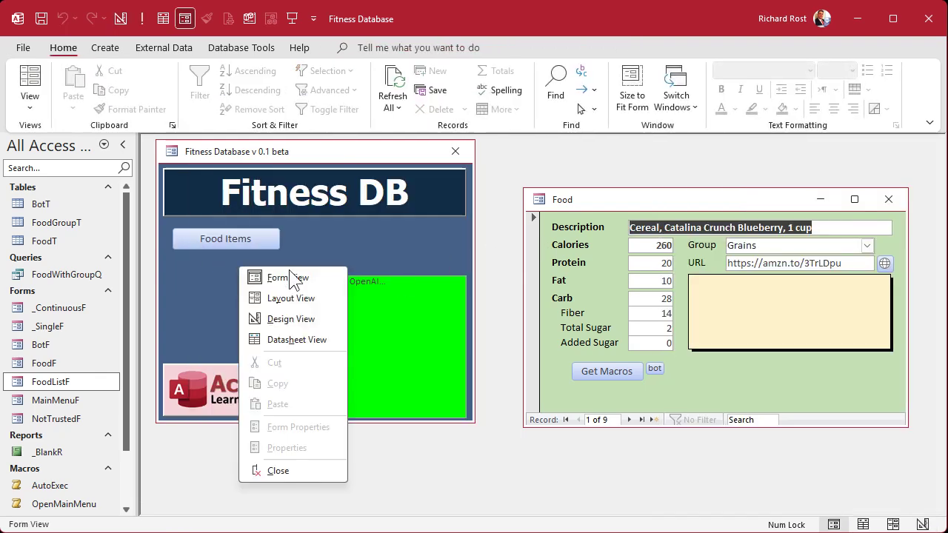
{"action": "left_click", "coordinate": [292, 318]}
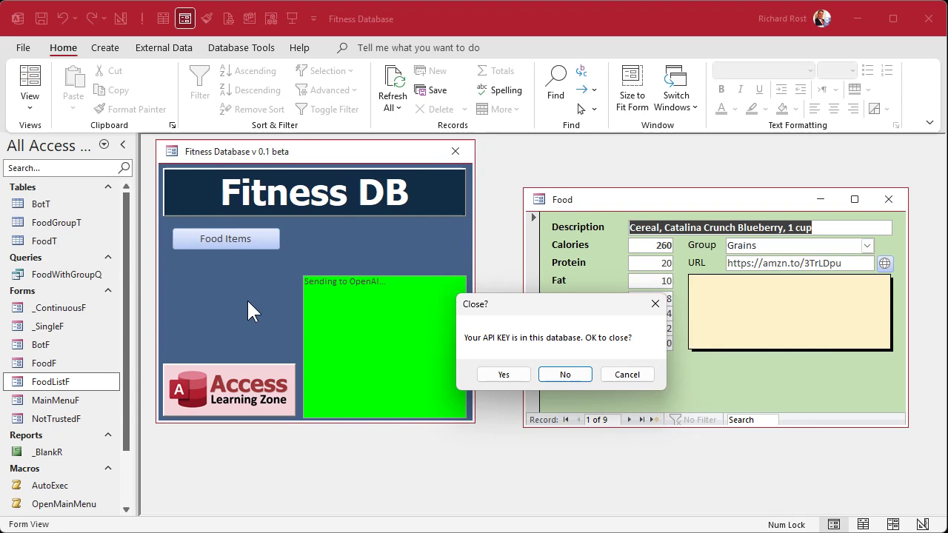
{"action": "left_click", "coordinate": [498, 375]}
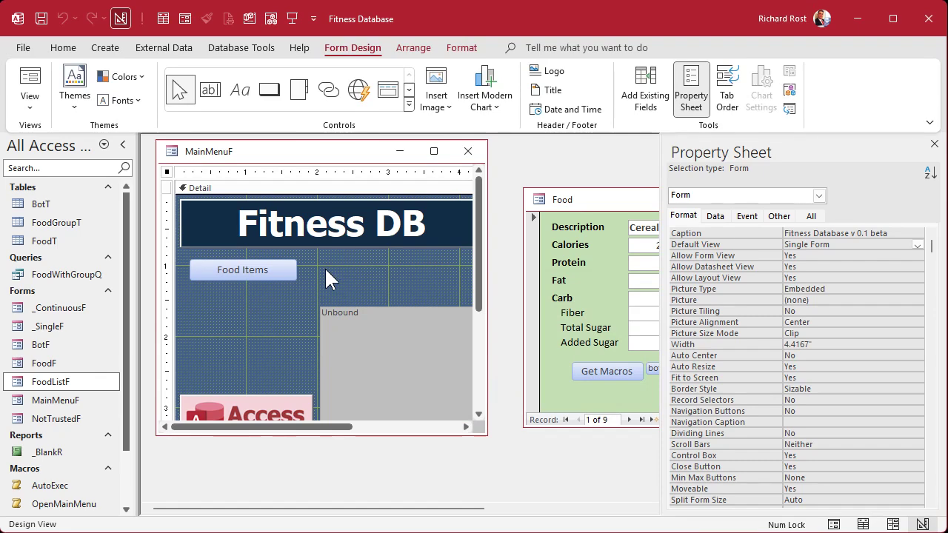
{"action": "left_click", "coordinate": [275, 269]}
{"action": "left_click", "coordinate": [275, 268]}
{"action": "key", "text": "BackSpace"}
{"action": "key", "text": "BackSpace"}
{"action": "key", "text": "BackSpace"}
{"action": "key", "text": "BackSpace"}
{"action": "key", "text": "BackSpace"}
{"action": "type", "text": "List"}
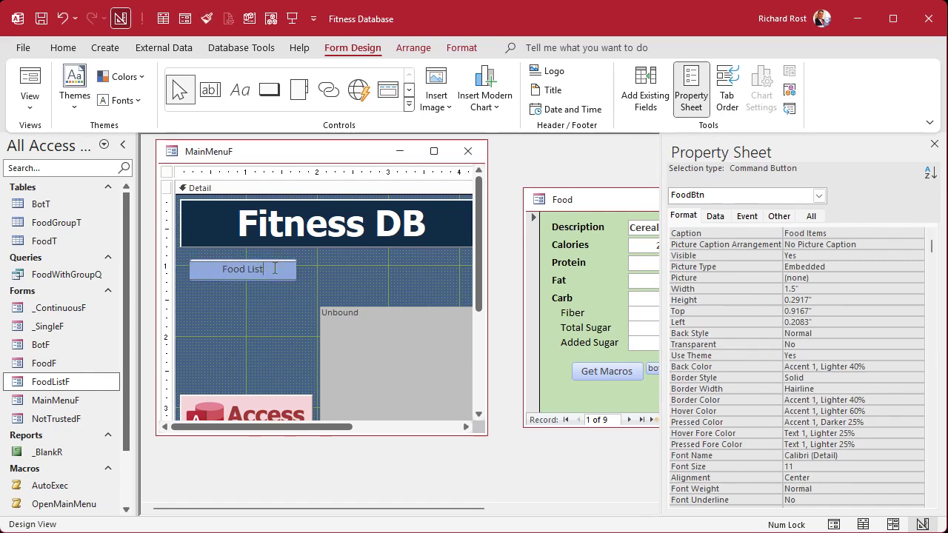
{"action": "key", "text": "Return"}
Step: Change the Food List button's click event code to open FoodListF instead of FoodF
{"action": "right_click", "coordinate": [237, 271]}
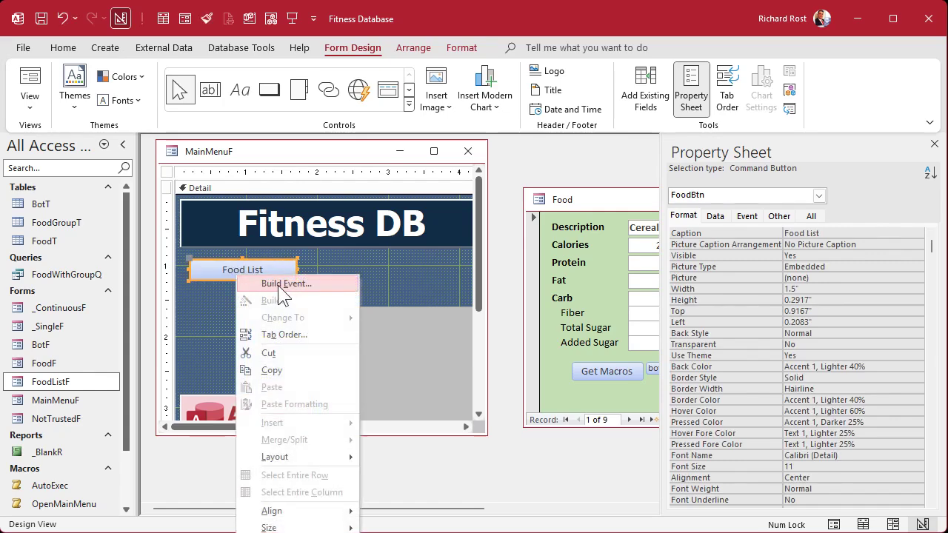
{"action": "left_click", "coordinate": [272, 282]}
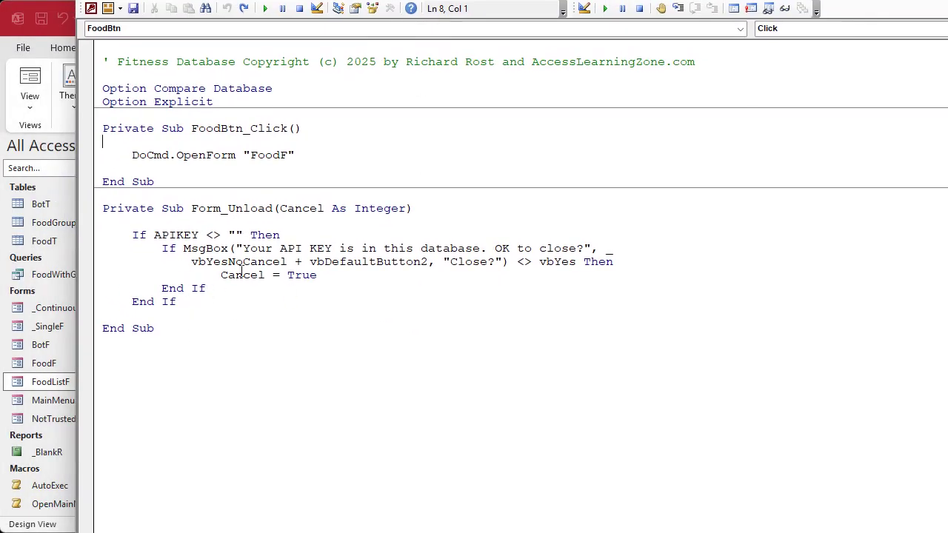
{"action": "left_click", "coordinate": [283, 157]}
{"action": "type", "text": "List"}
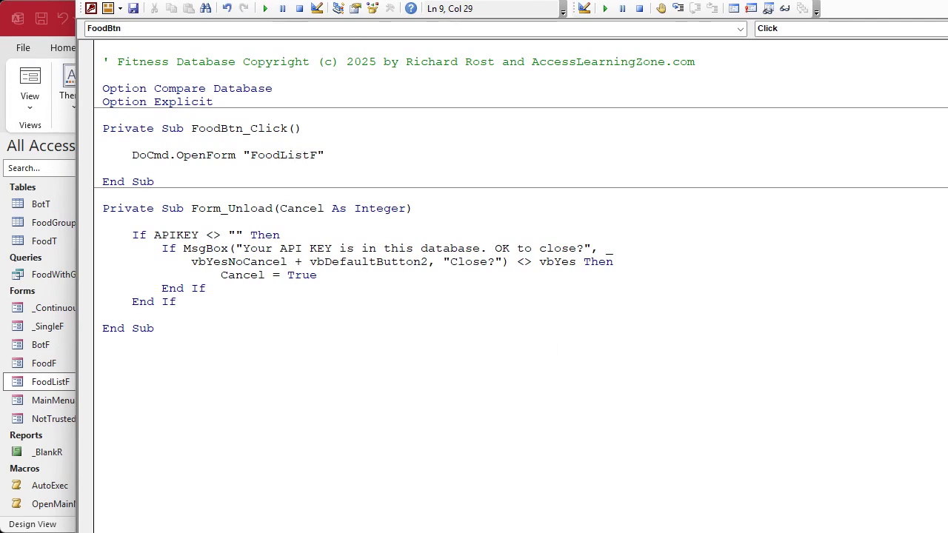
Step: Delete the Form_Unload procedure from the main menu's code and return to the form design
{"action": "left_click", "coordinate": [385, 197]}
{"action": "left_click_drag", "start_coordinate": [385, 197], "coordinate": [400, 470]}
{"action": "key", "text": "Delete"}
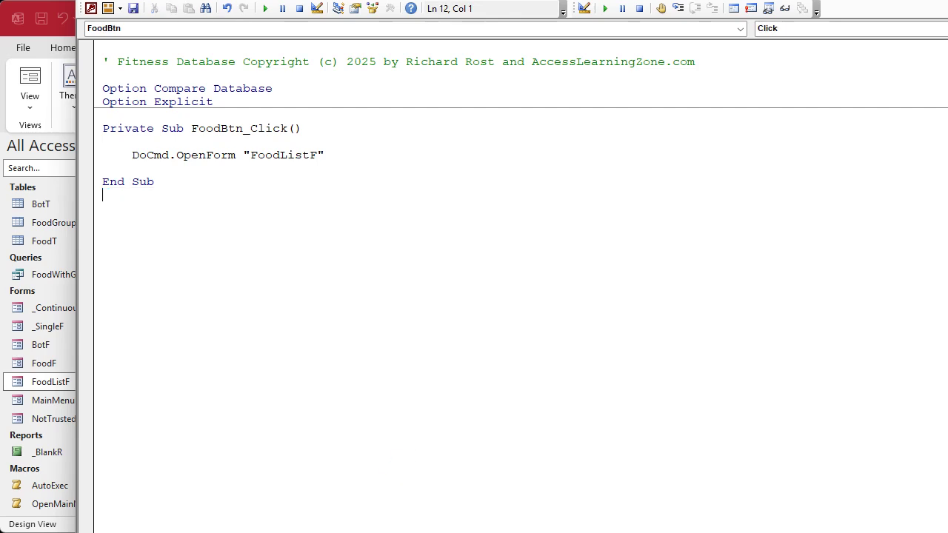
{"action": "key", "text": "alt+F11"}
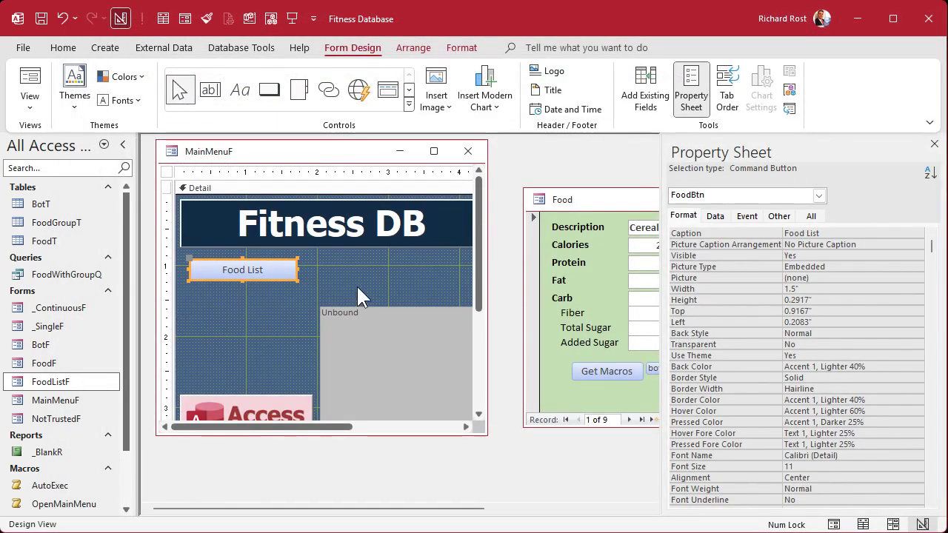
Step: Close MainMenuF's design and reopen the main menu in Form View
{"action": "left_click", "coordinate": [356, 284]}
{"action": "left_click", "coordinate": [468, 151]}
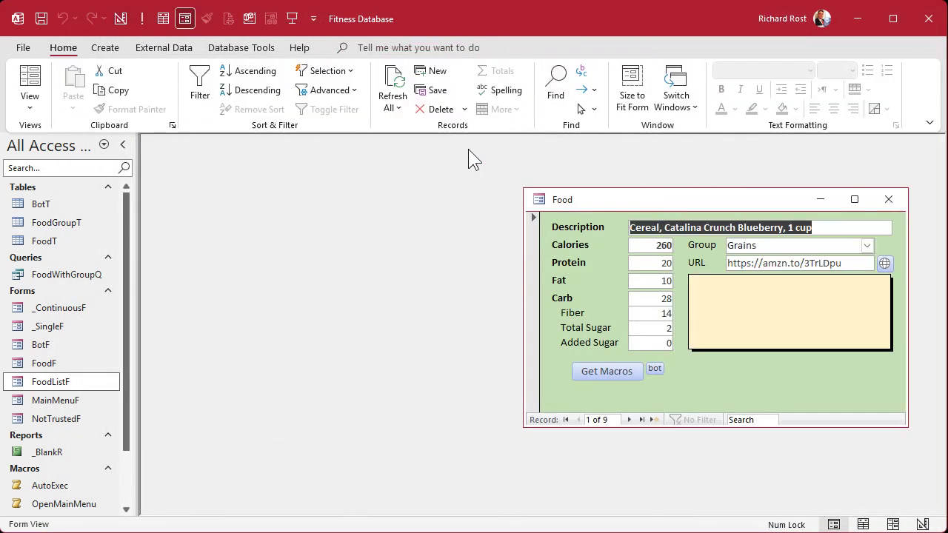
{"action": "left_click", "coordinate": [293, 20]}
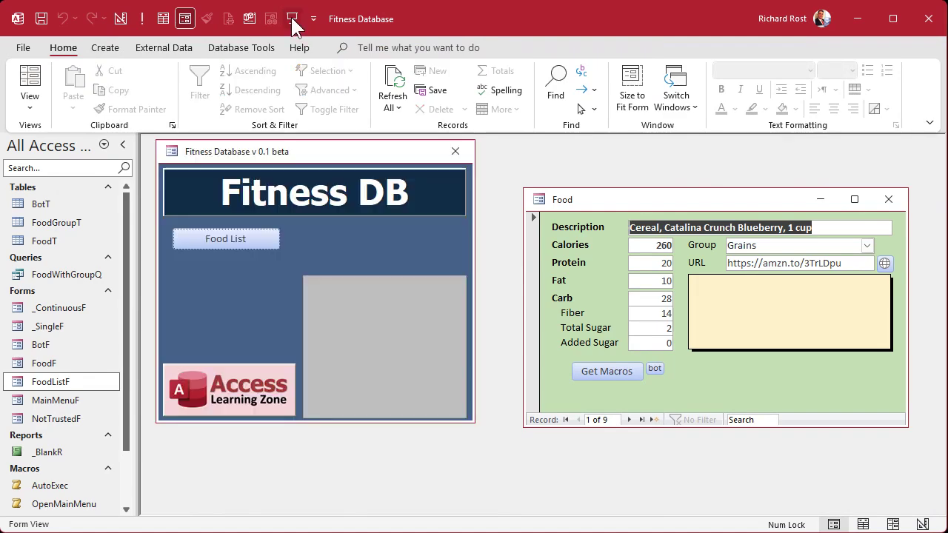
Step: Open the food list from the main menu, close the Food form, and try selecting fields in the Blueberries row
{"action": "left_click", "coordinate": [241, 238]}
{"action": "left_click", "coordinate": [888, 199]}
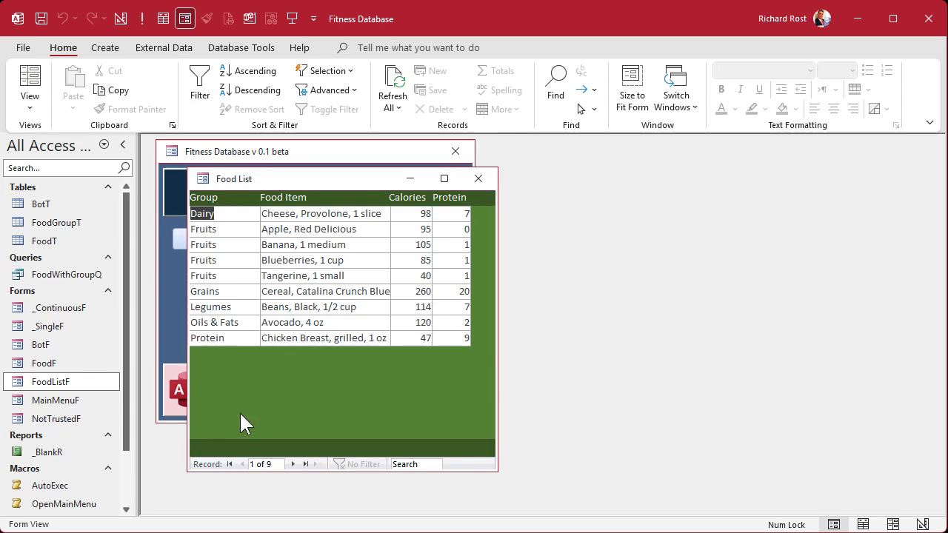
{"action": "left_click", "coordinate": [239, 260]}
{"action": "left_click", "coordinate": [290, 262]}
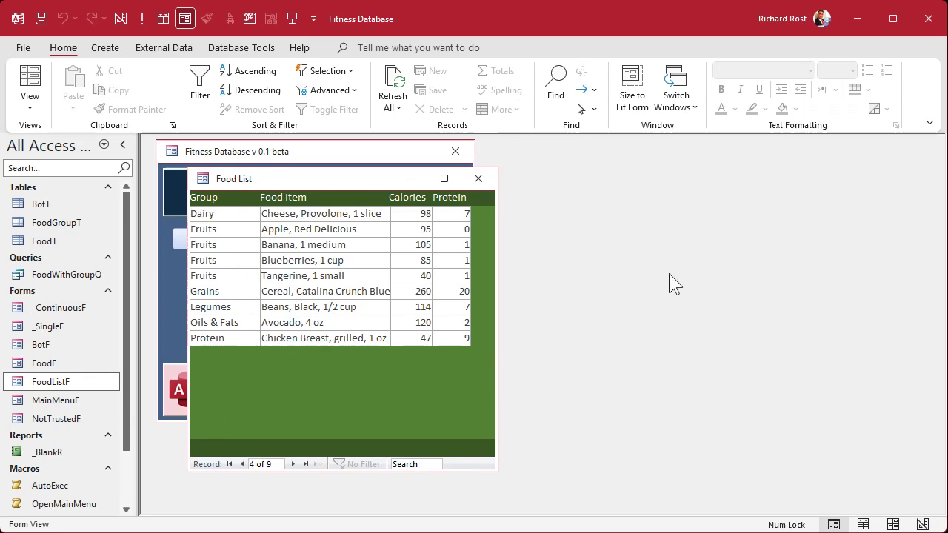